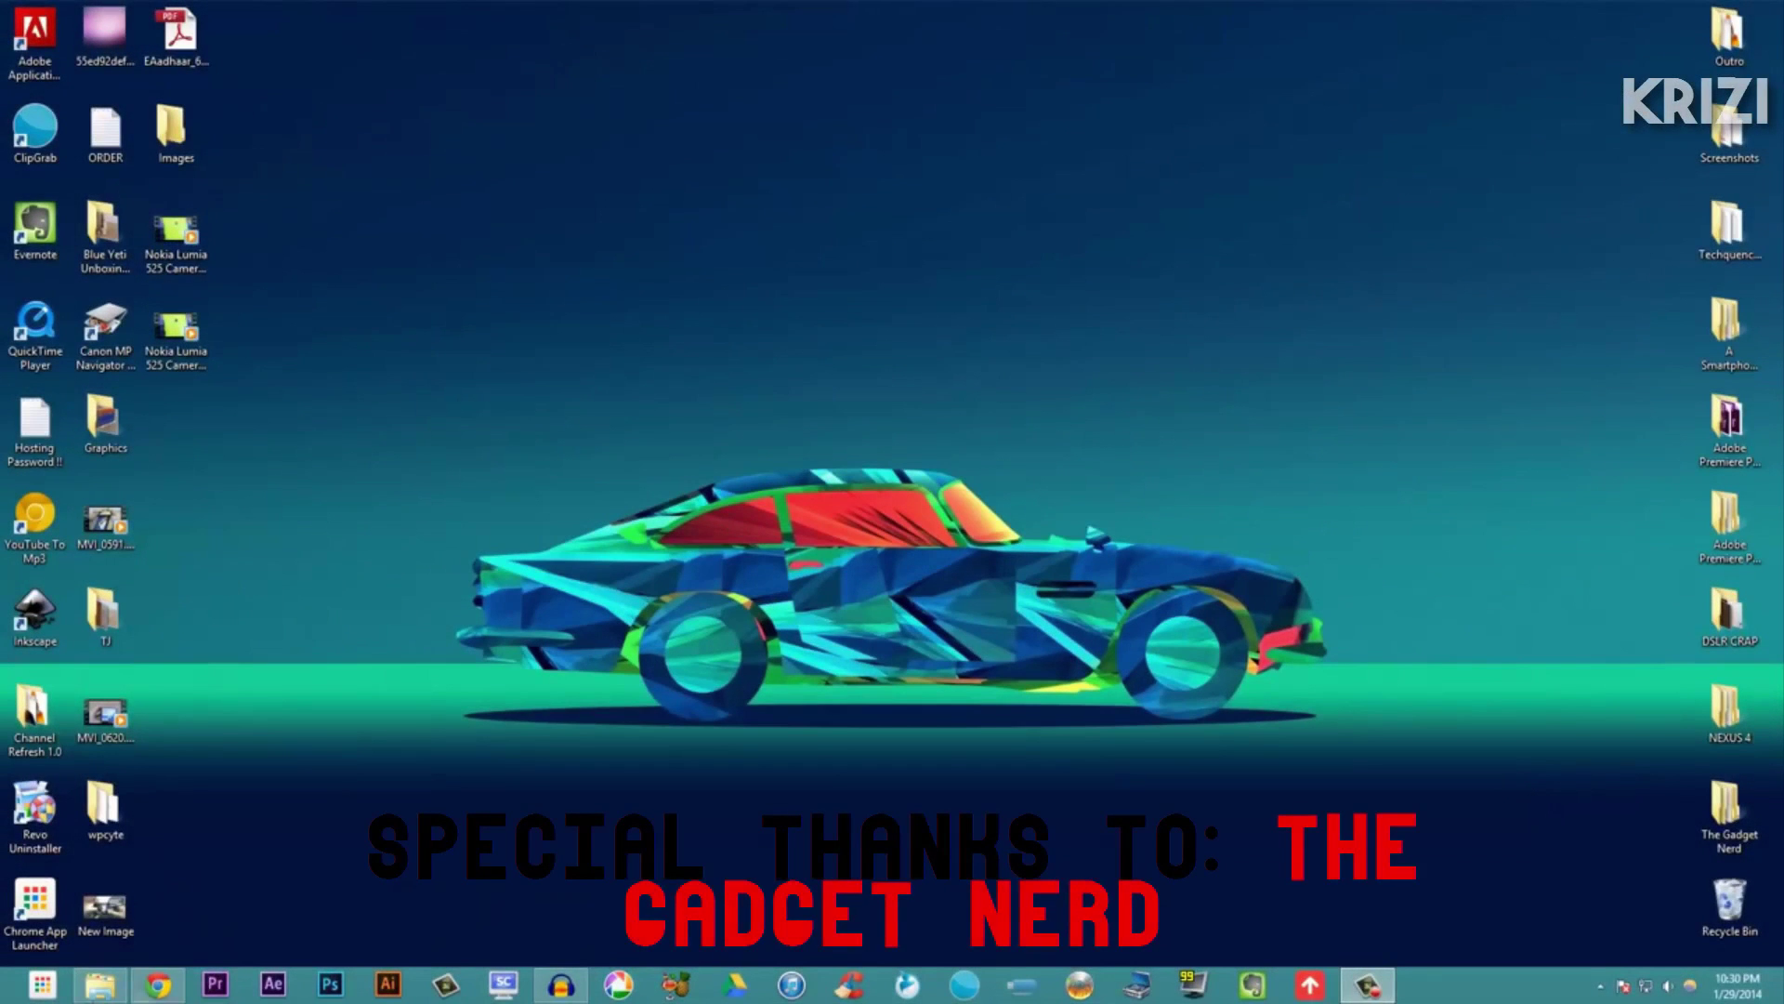
- Open File Explorer and go to Videos > TGN > Gaming Review _Nokia Lumia 525
click(93, 987)
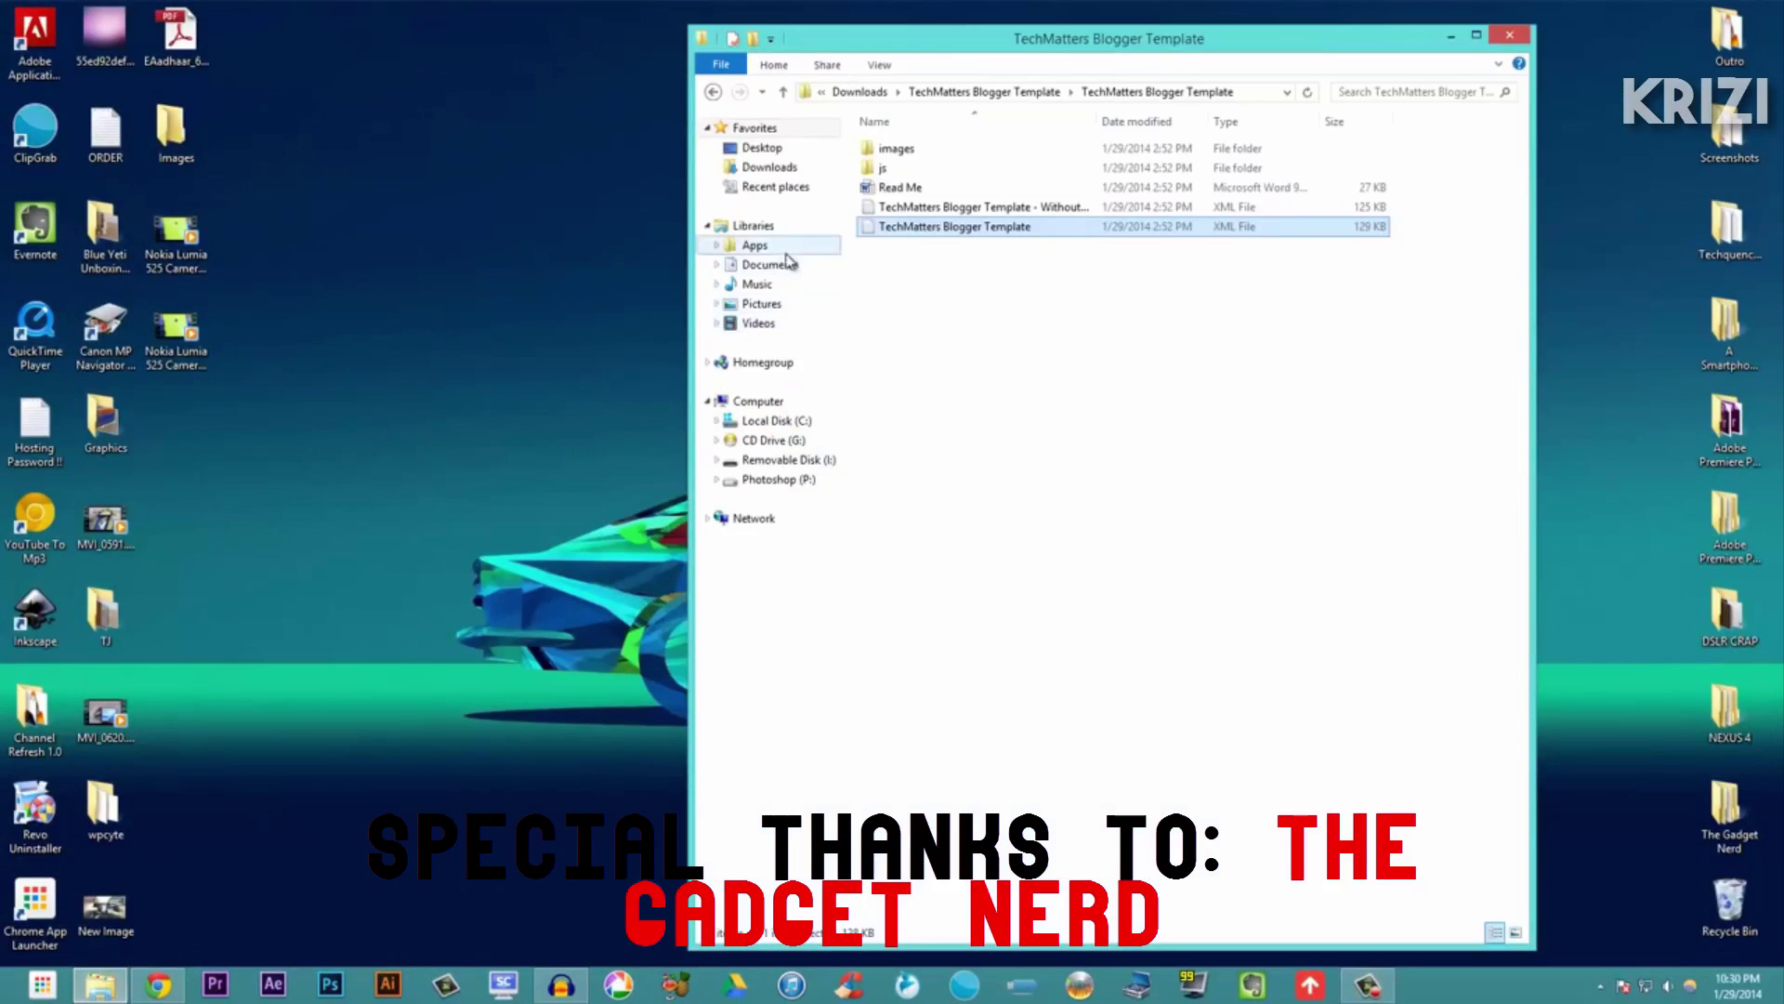
click(766, 327)
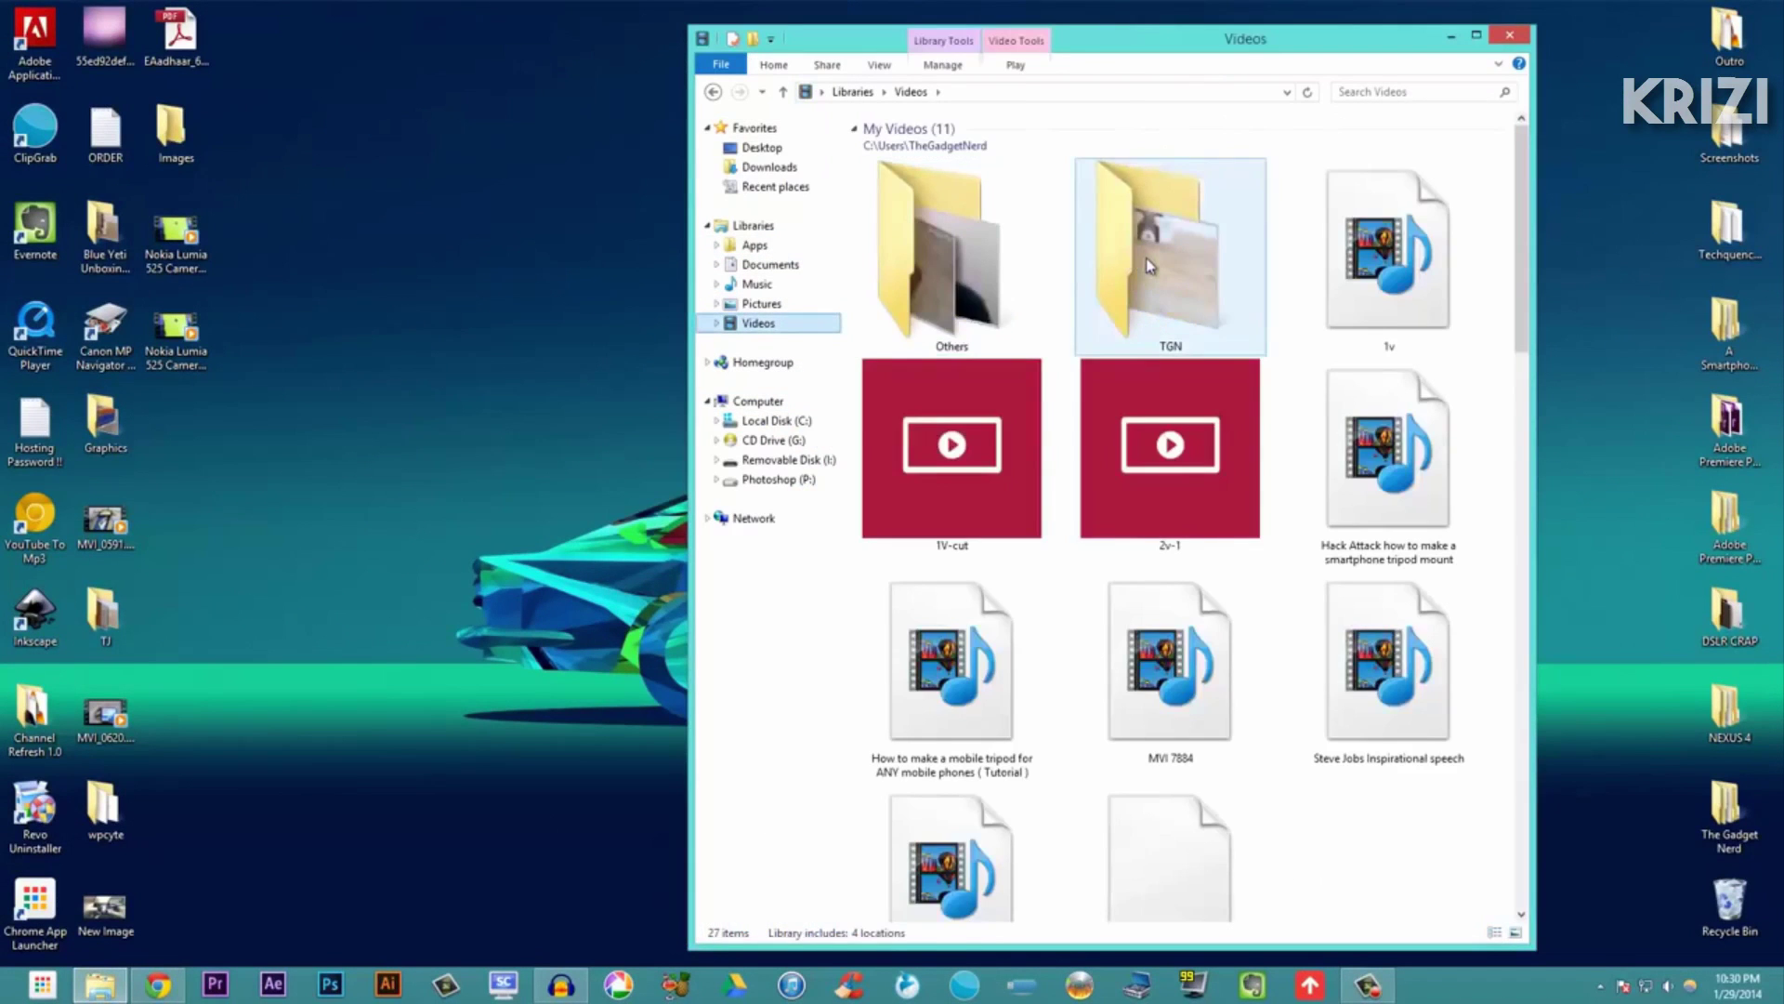
double_click(1151, 266)
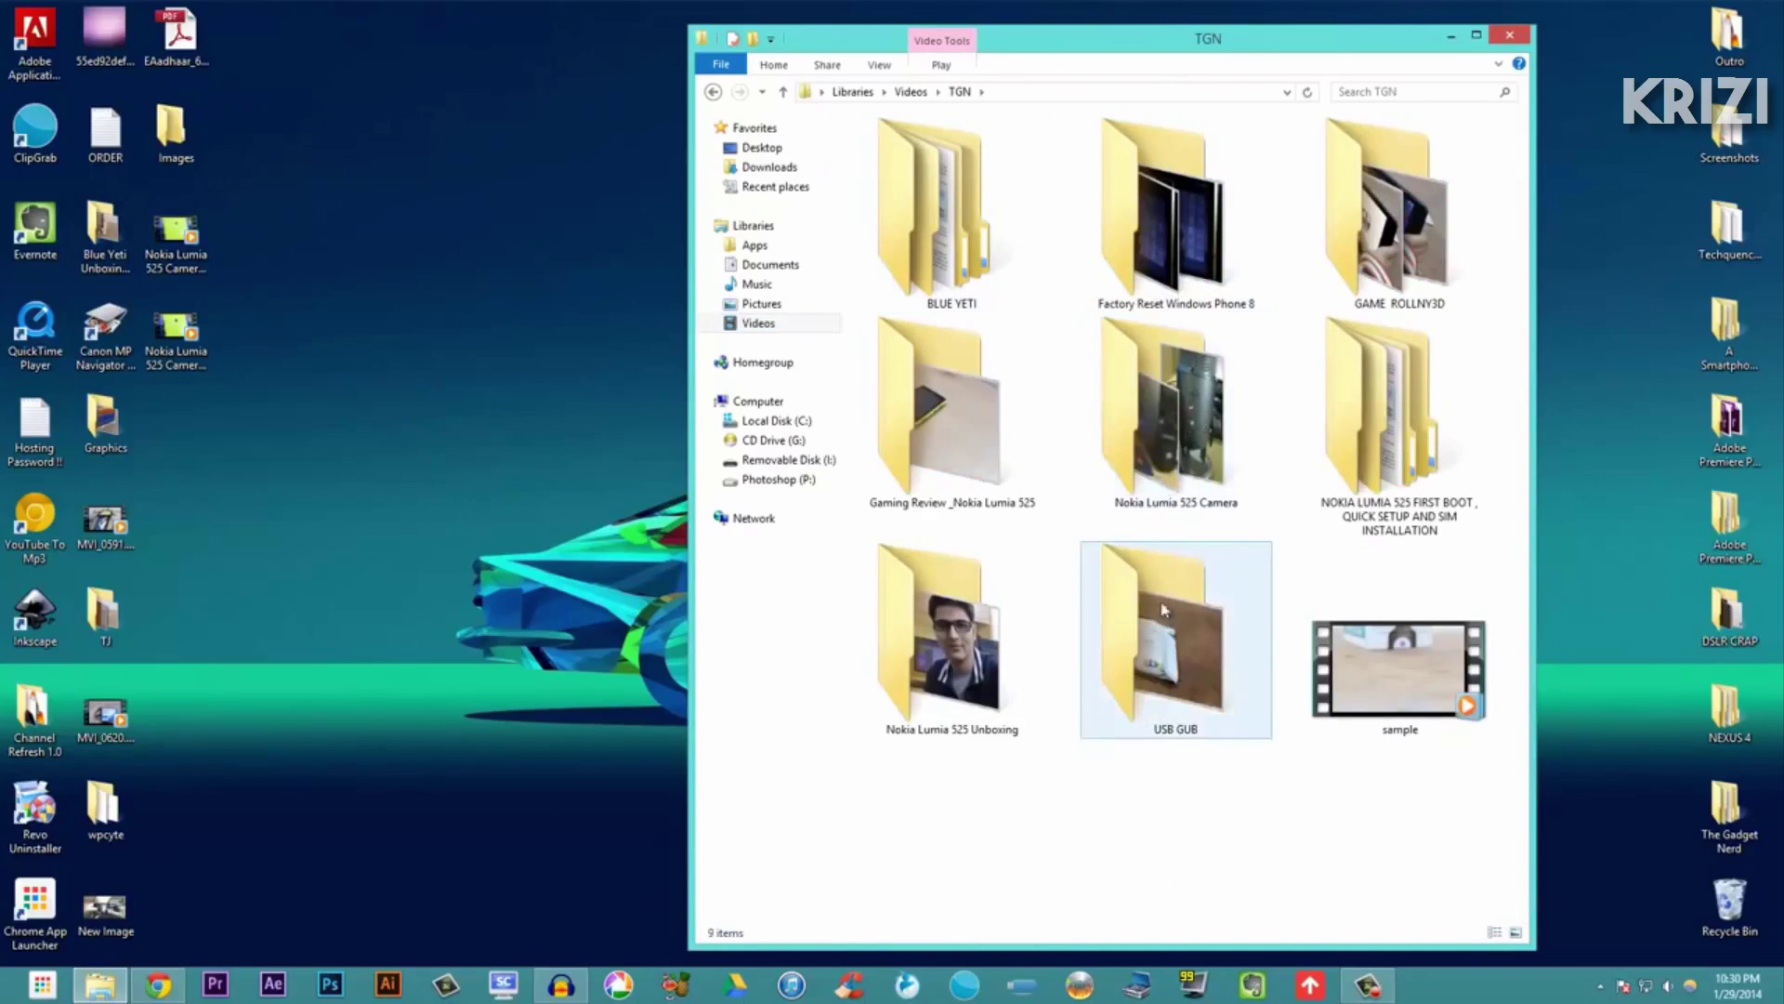
click(991, 428)
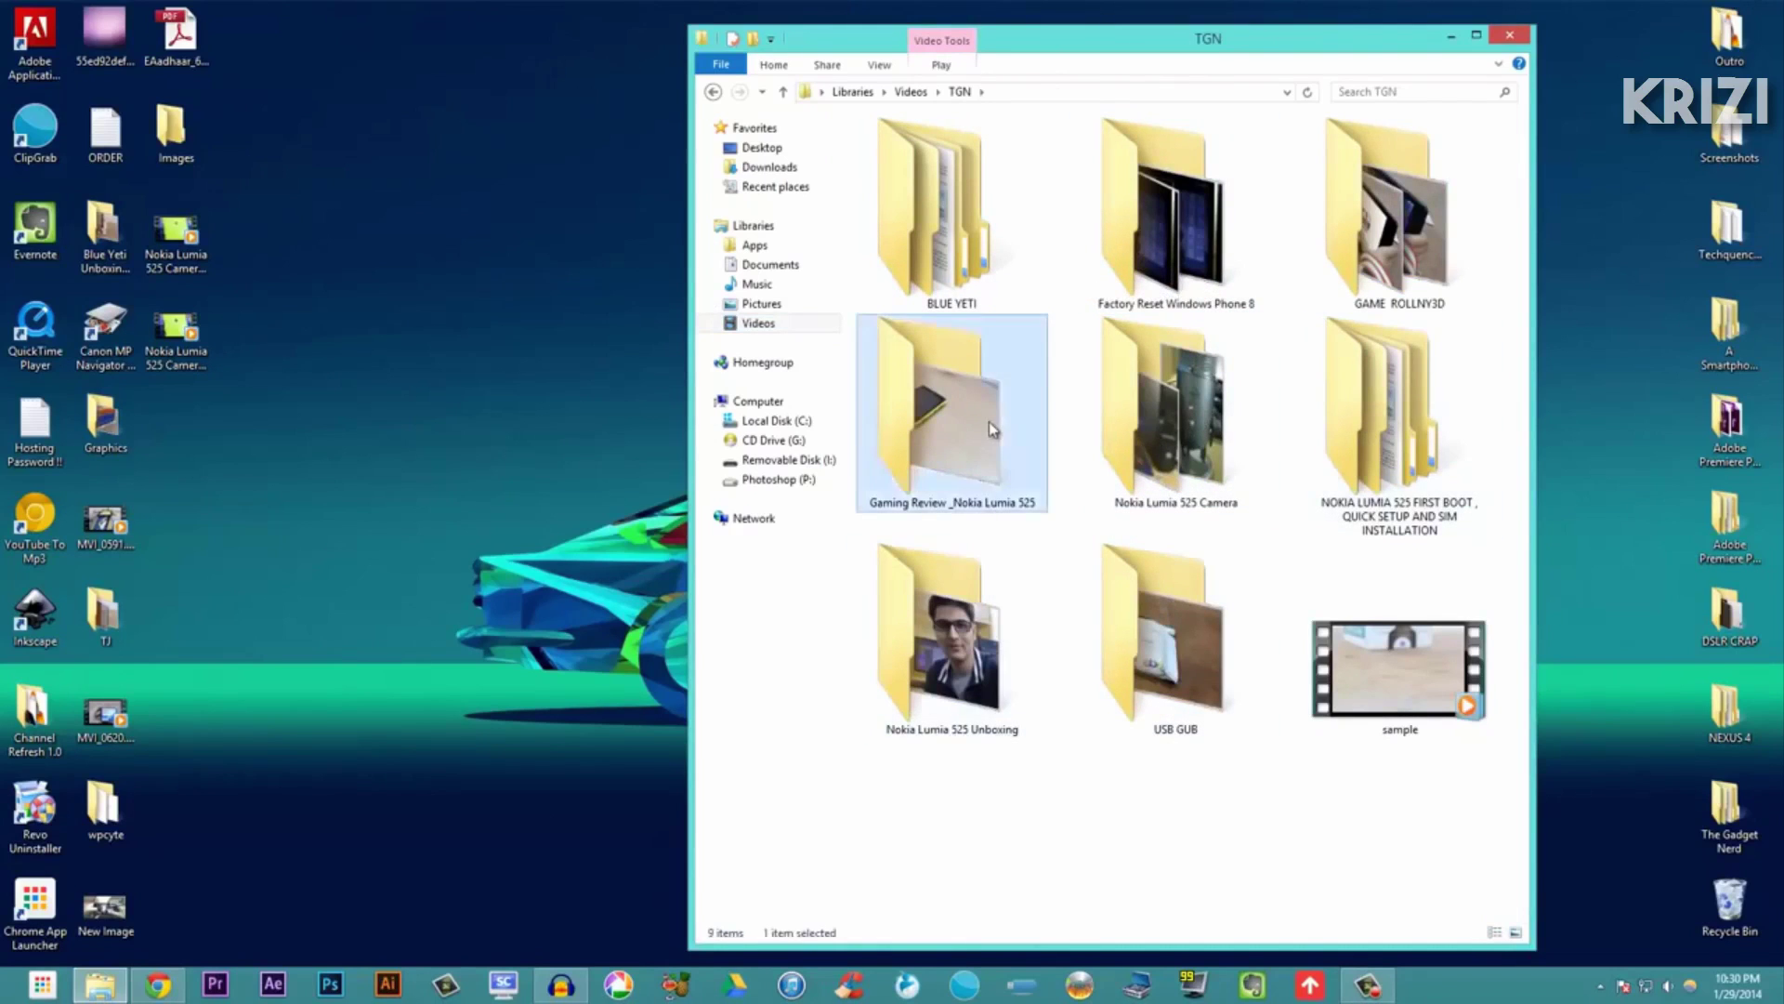
double_click(989, 421)
- Check in Properties that MVI_0627.MOV is 1.08 GB, then close the dialog
click(1167, 494)
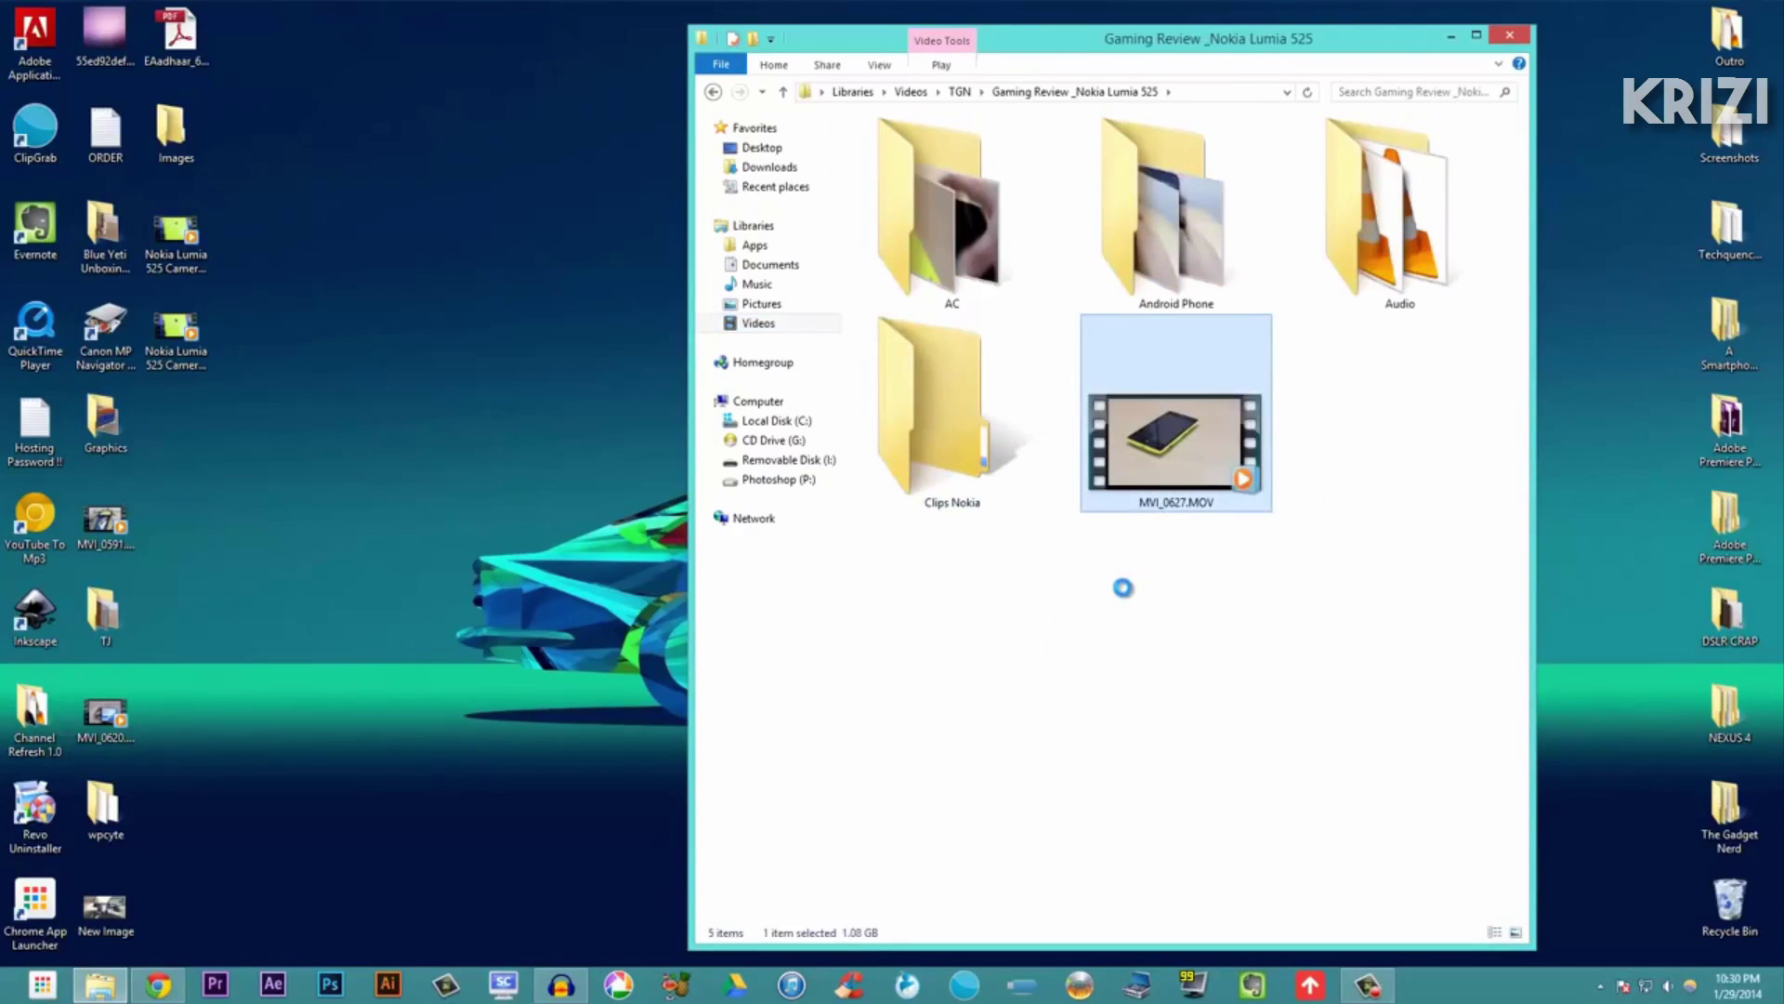
key(Menu)
click(1091, 550)
right_click(1149, 439)
click(1095, 629)
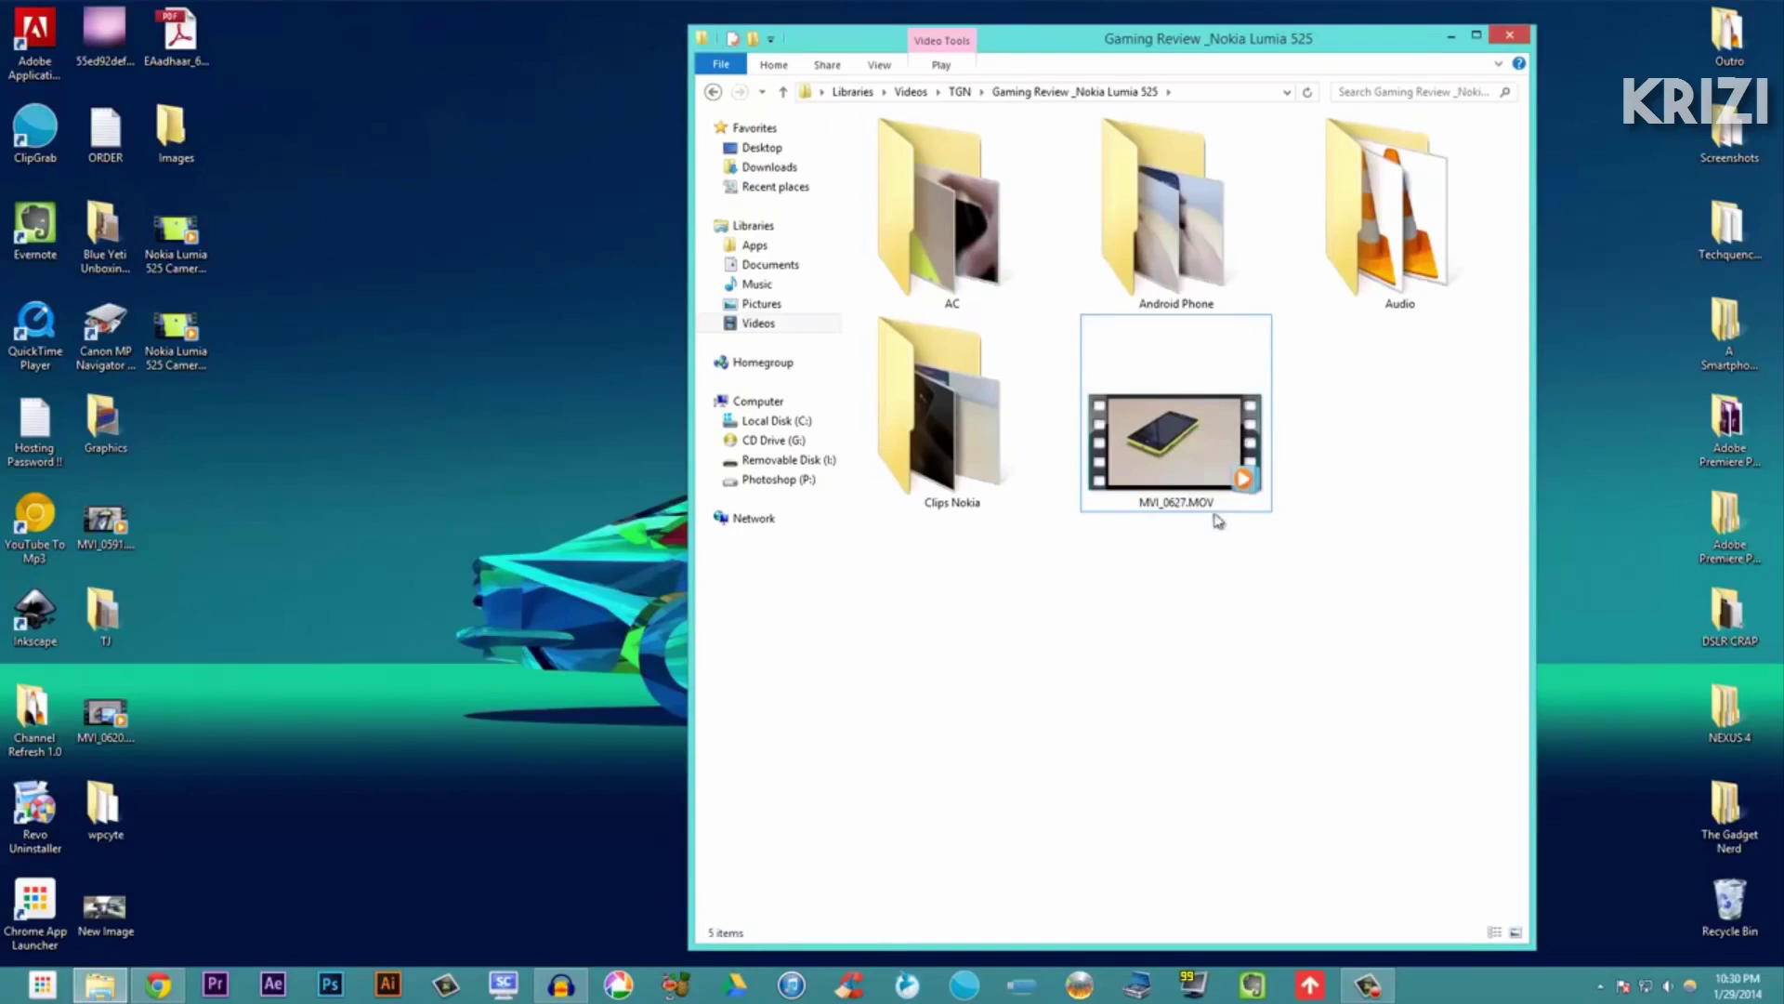
right_click(1215, 483)
click(1266, 896)
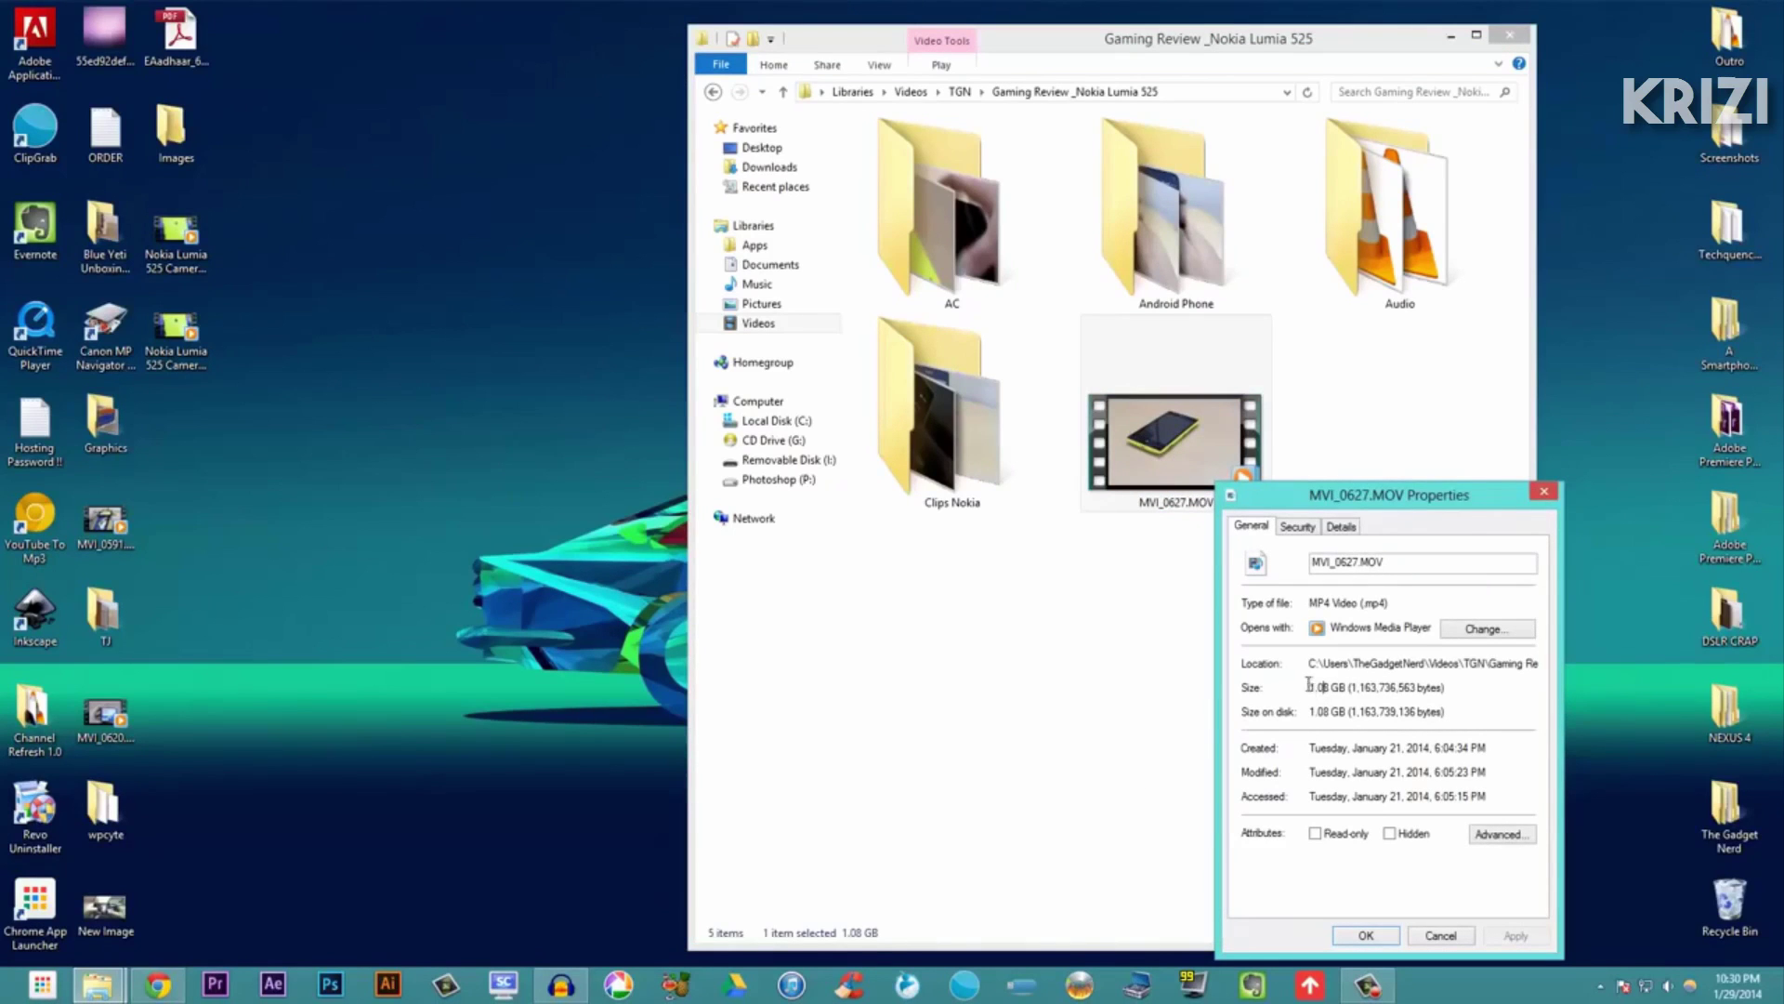
drag(1313, 688, 1377, 688)
click(1544, 490)
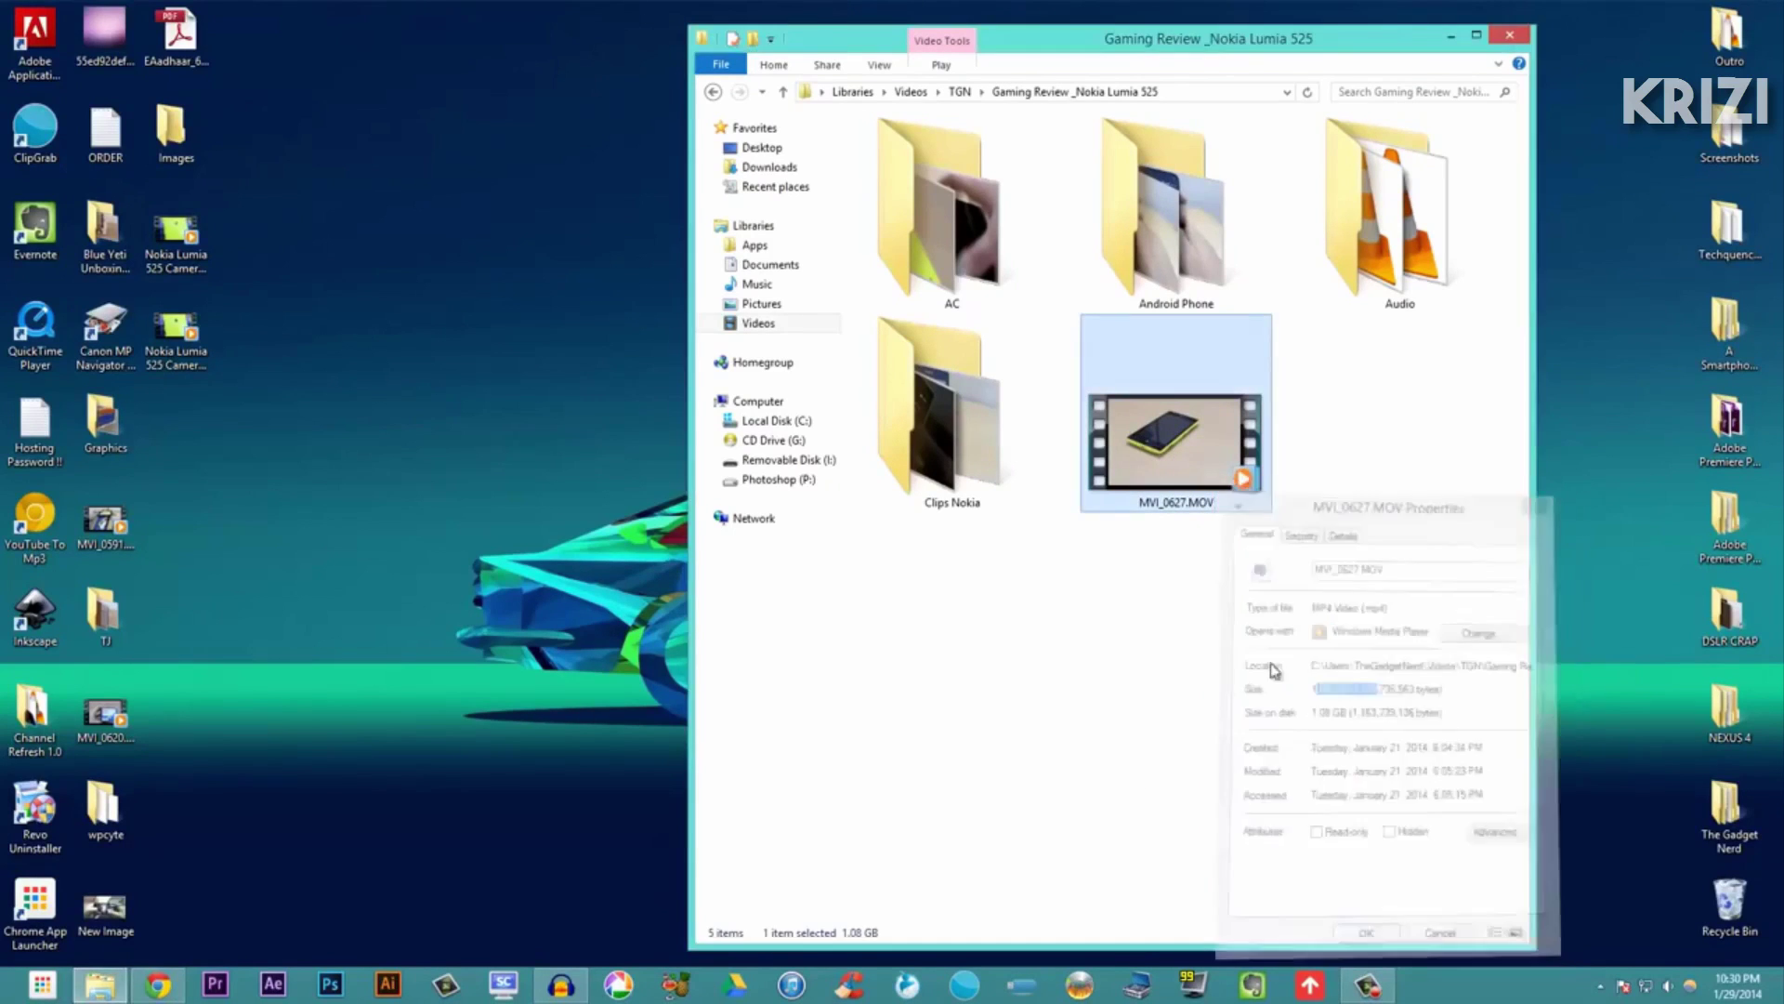
- Reselect MVI_0627.MOV and bring up, then dismiss, its context menu
click(1204, 522)
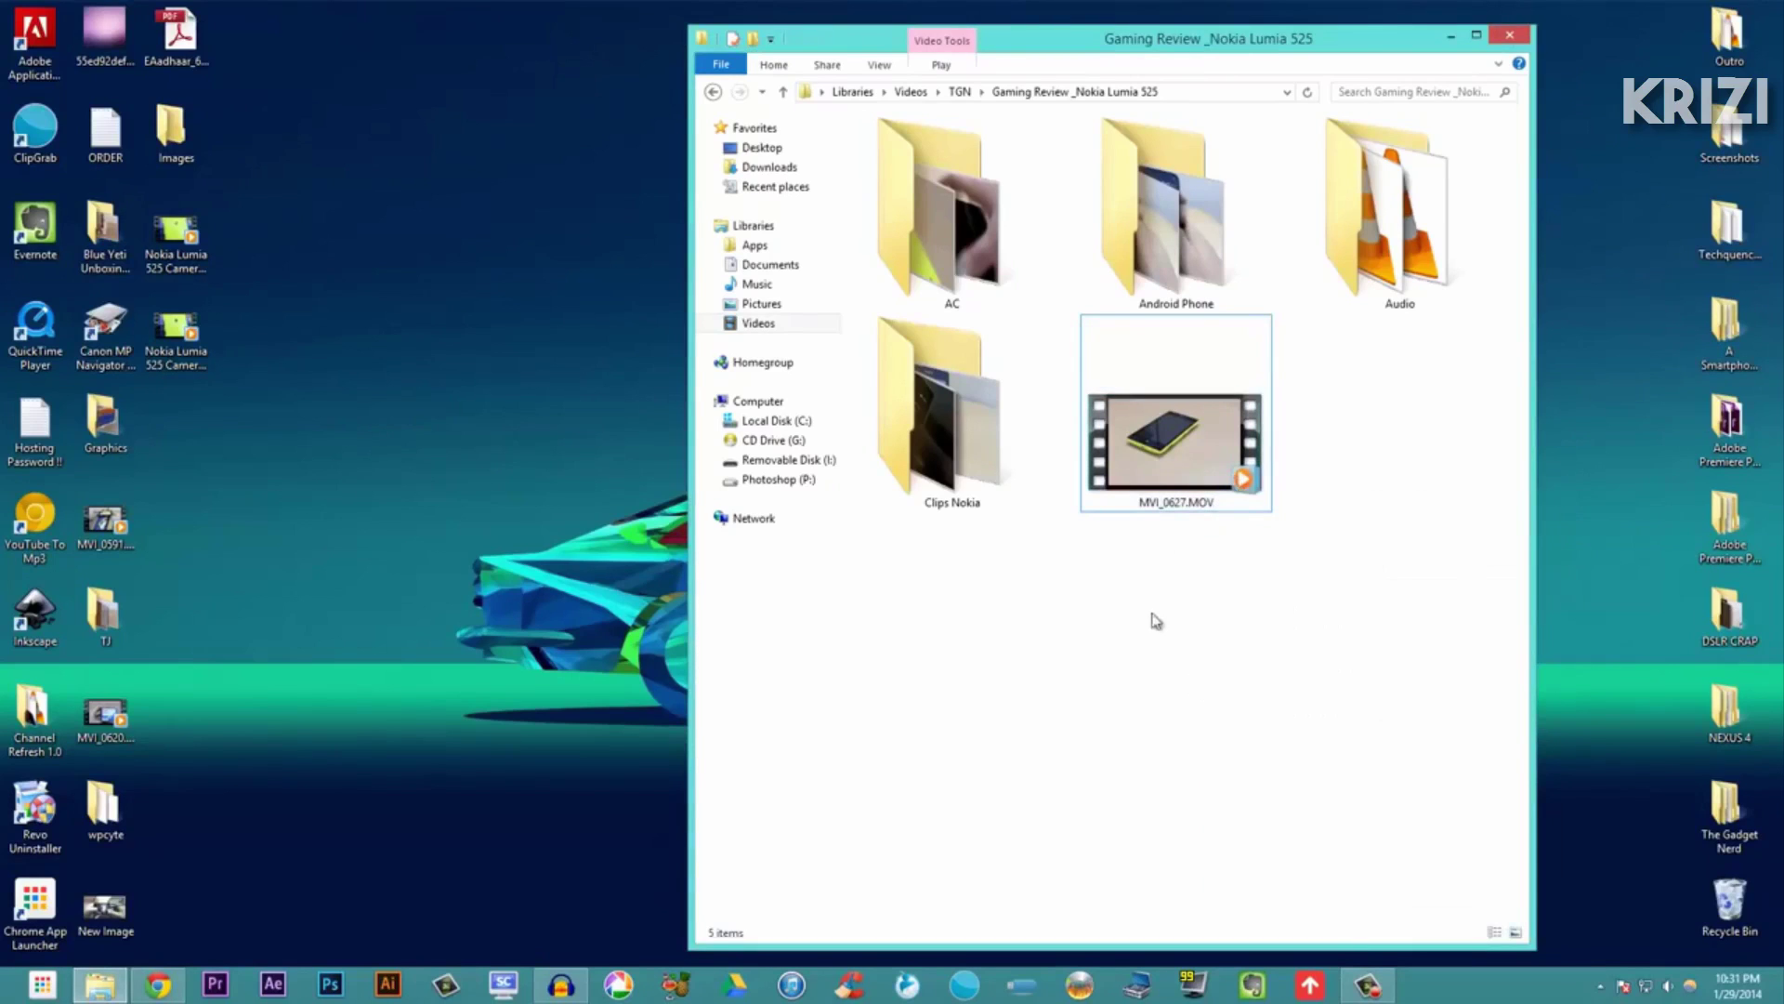
click(1191, 514)
mouse_move(1189, 514)
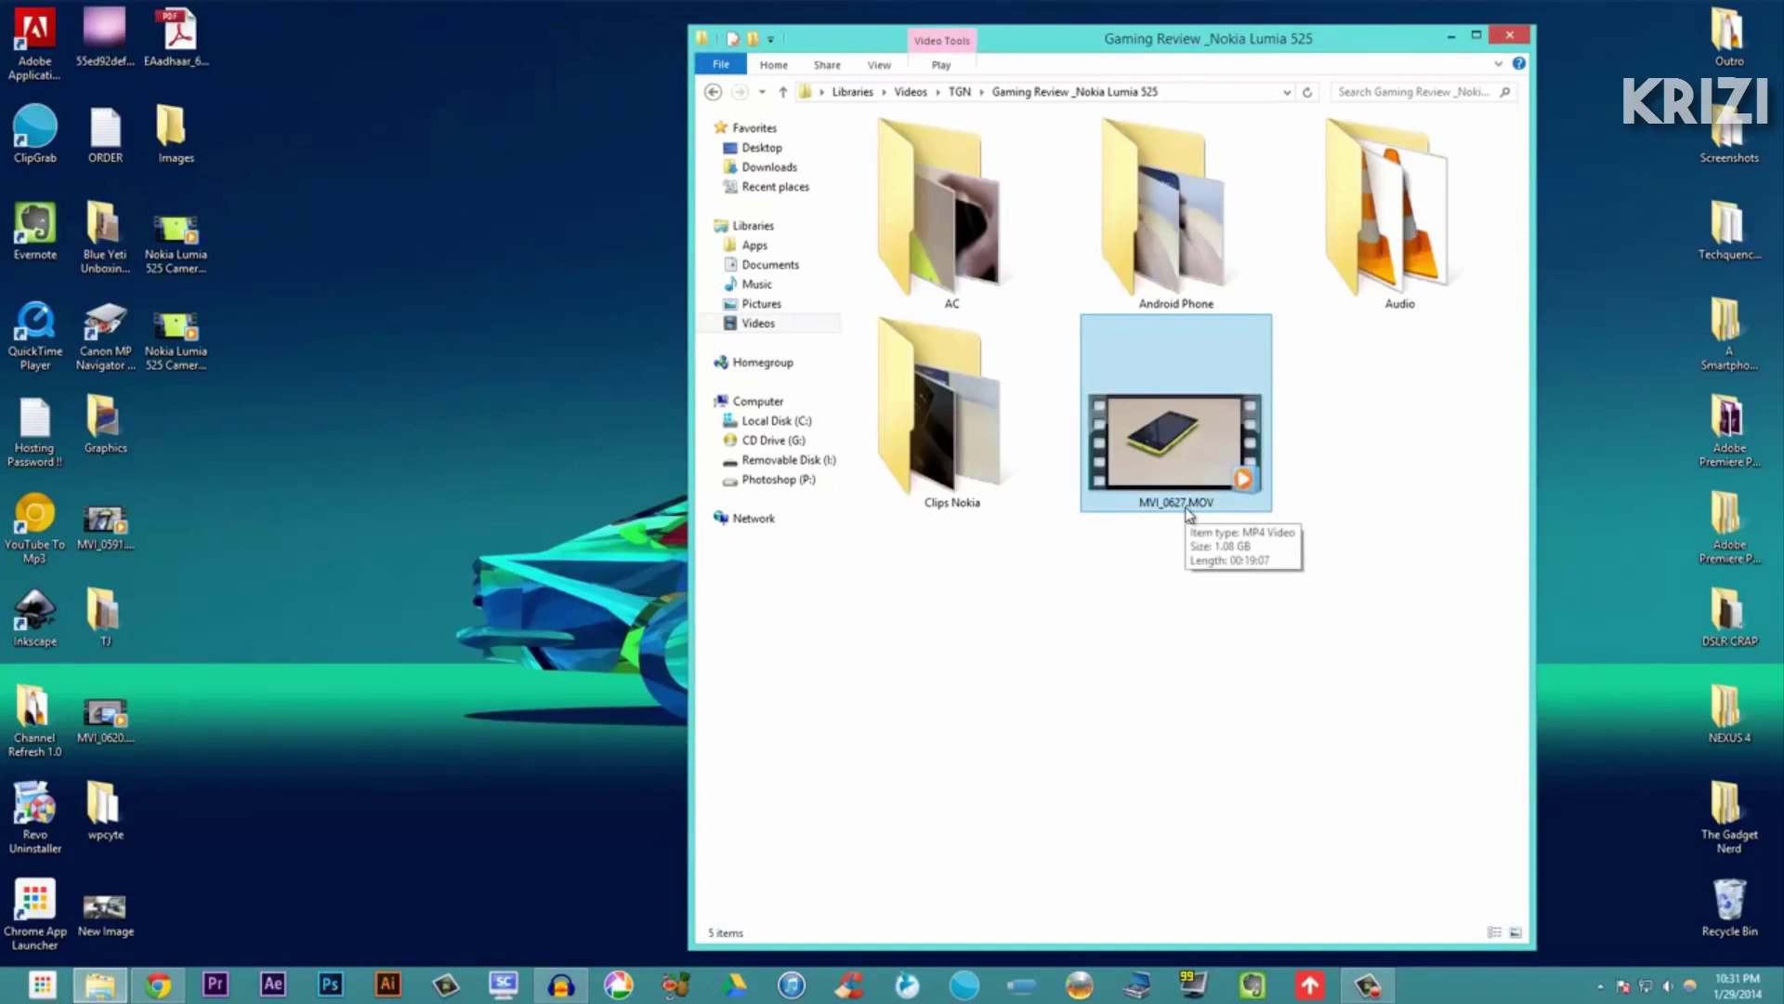
click(1163, 665)
click(1151, 494)
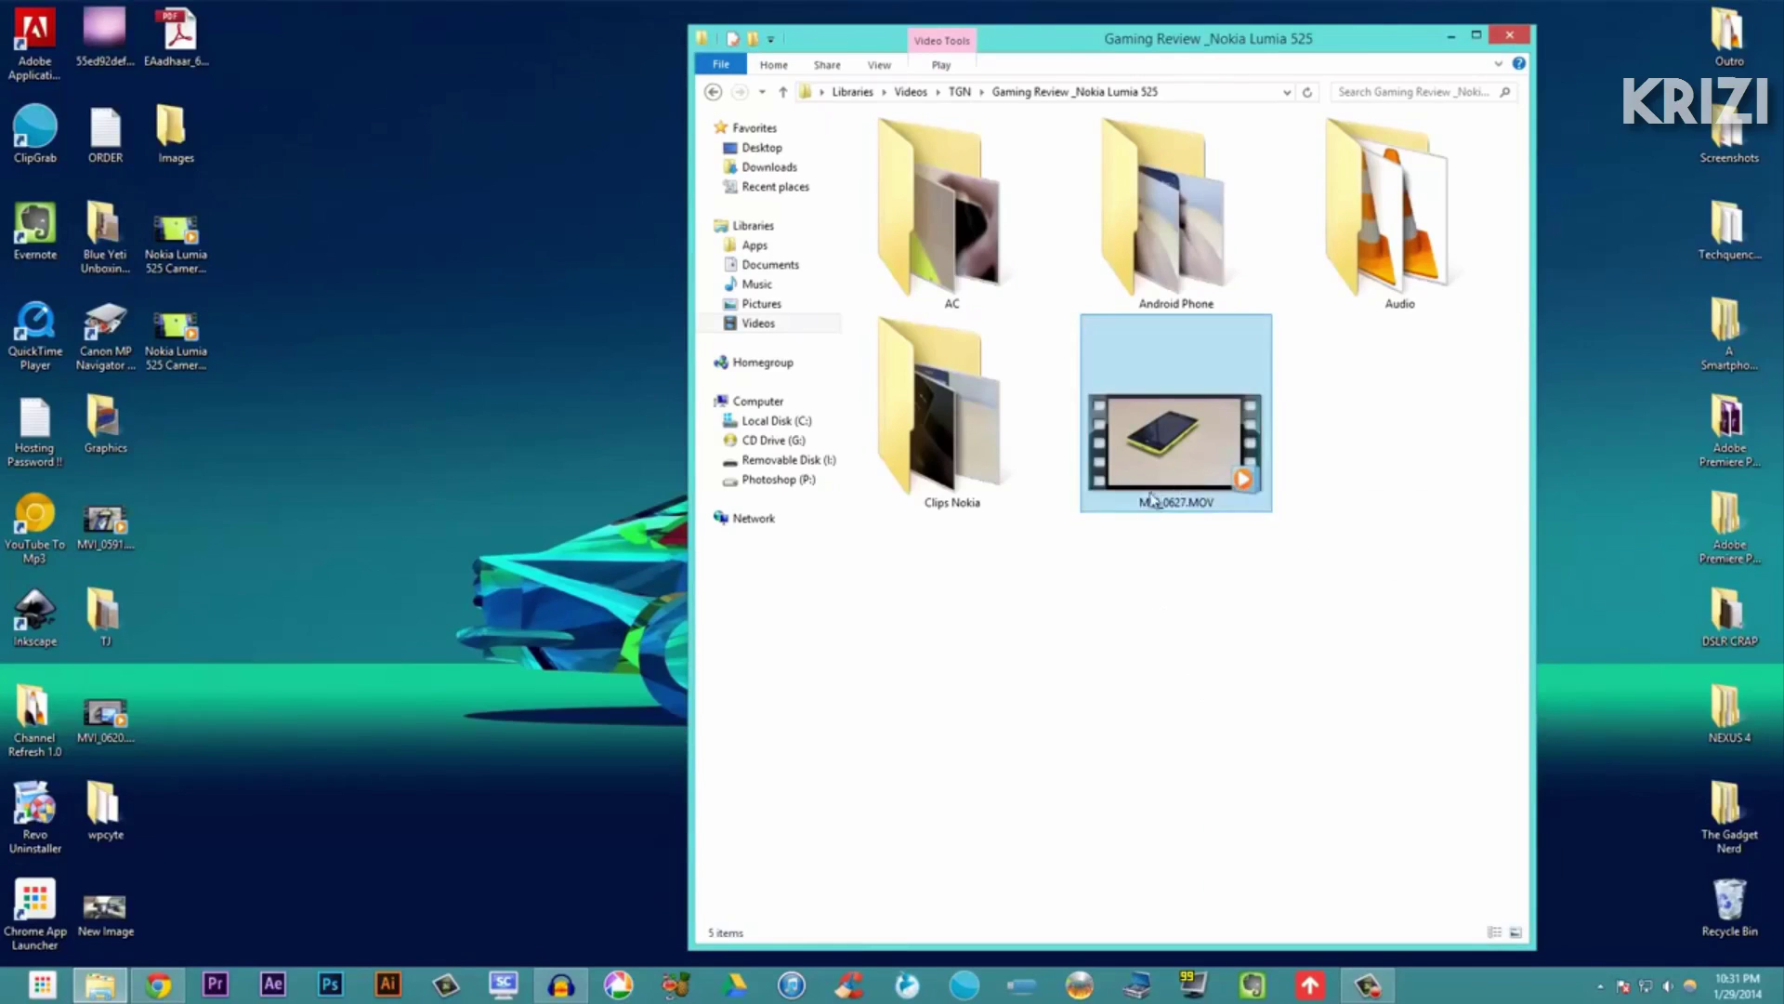
click(936, 733)
click(1202, 464)
right_click(1201, 465)
key(Escape)
click(928, 662)
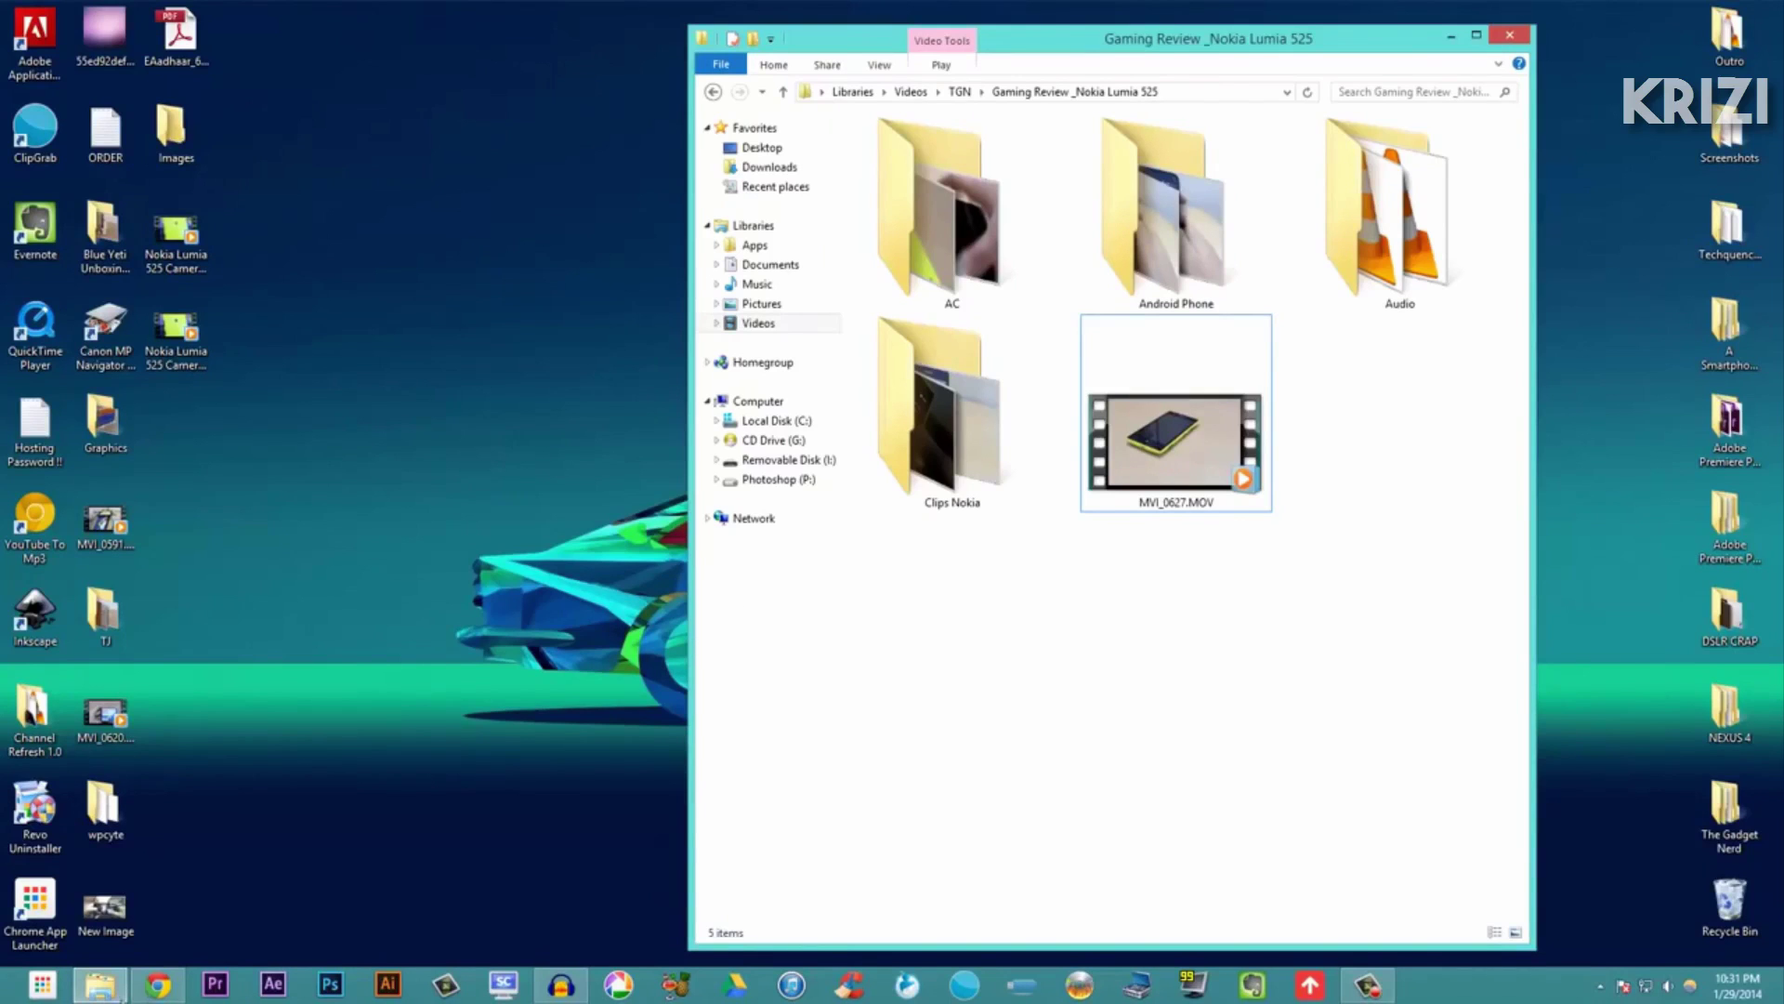
- Search Google in Chrome for 'handbrake'
click(162, 976)
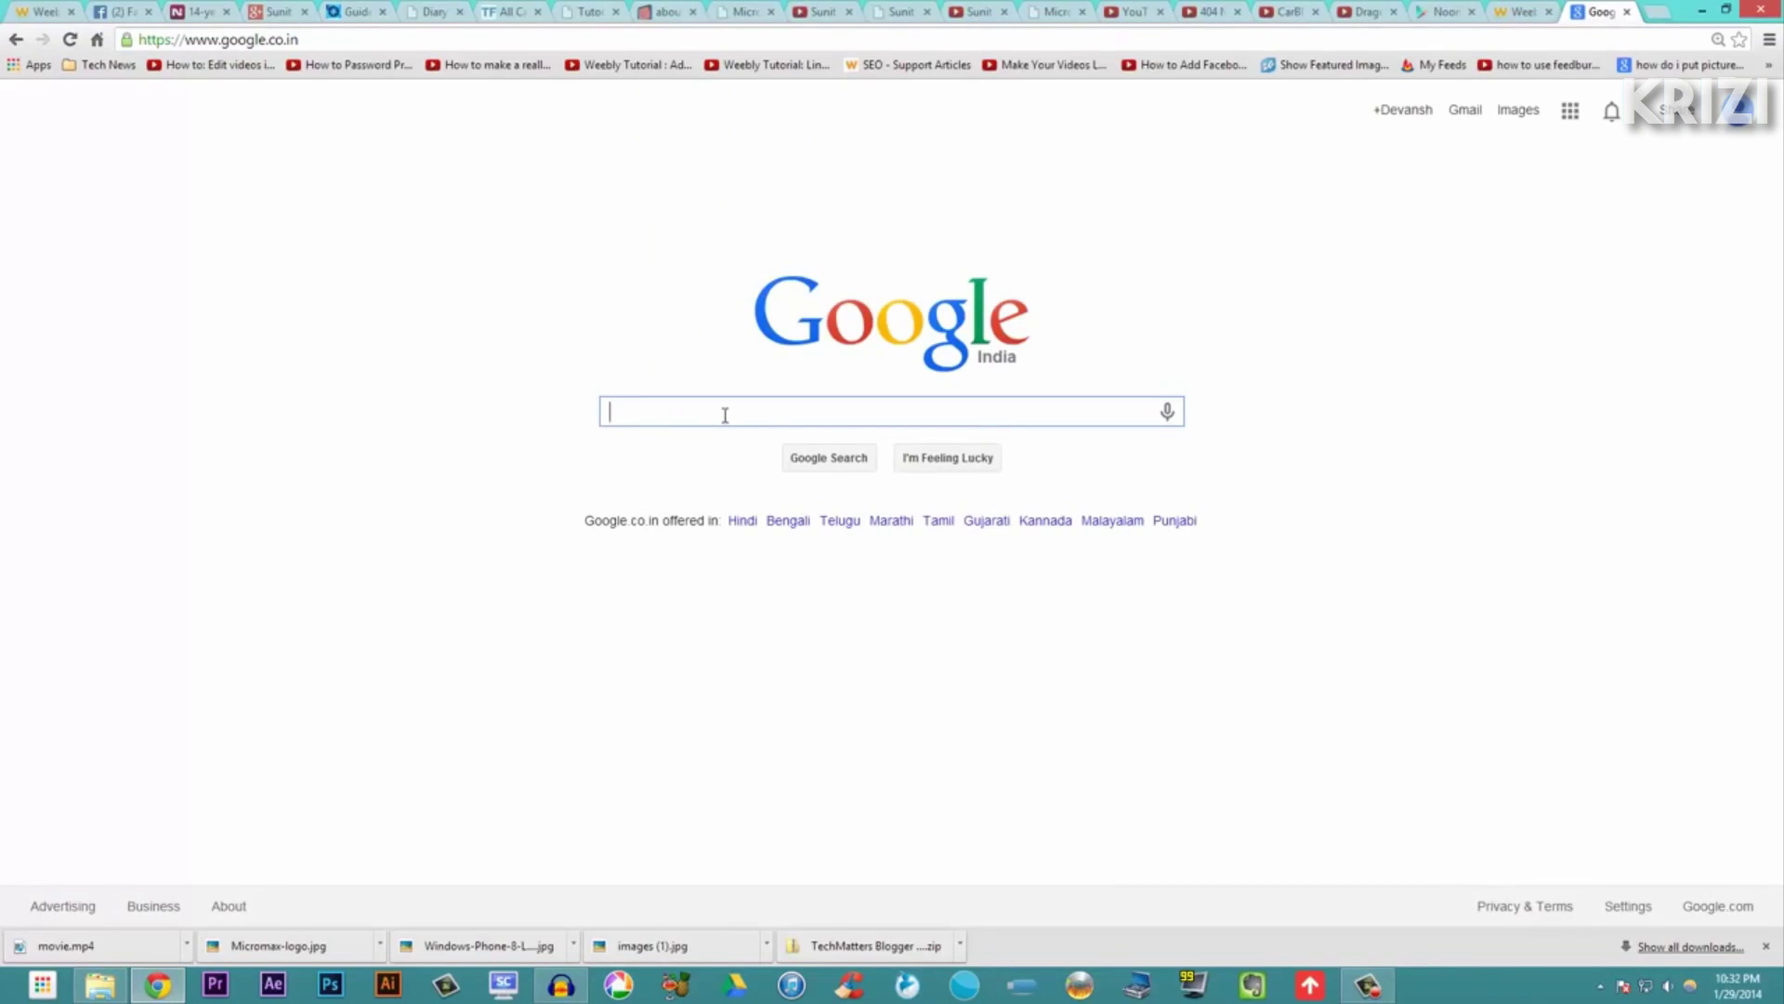
text(handbro)
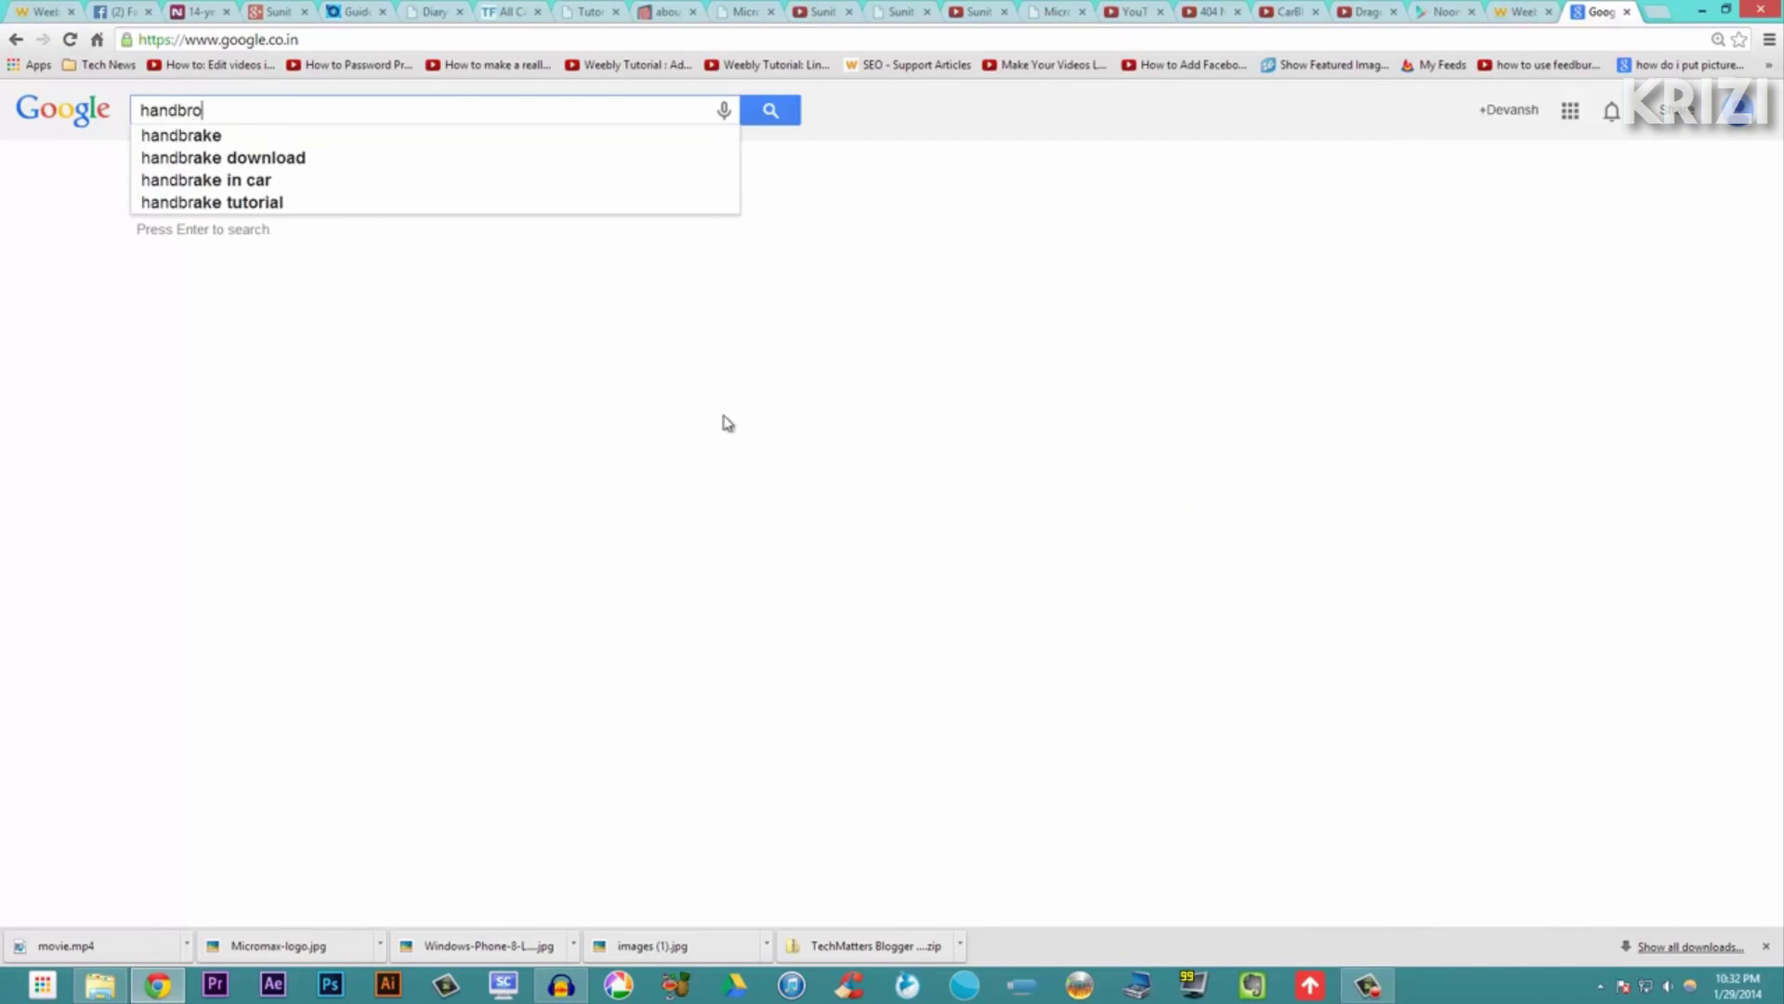
key(BackSpace)
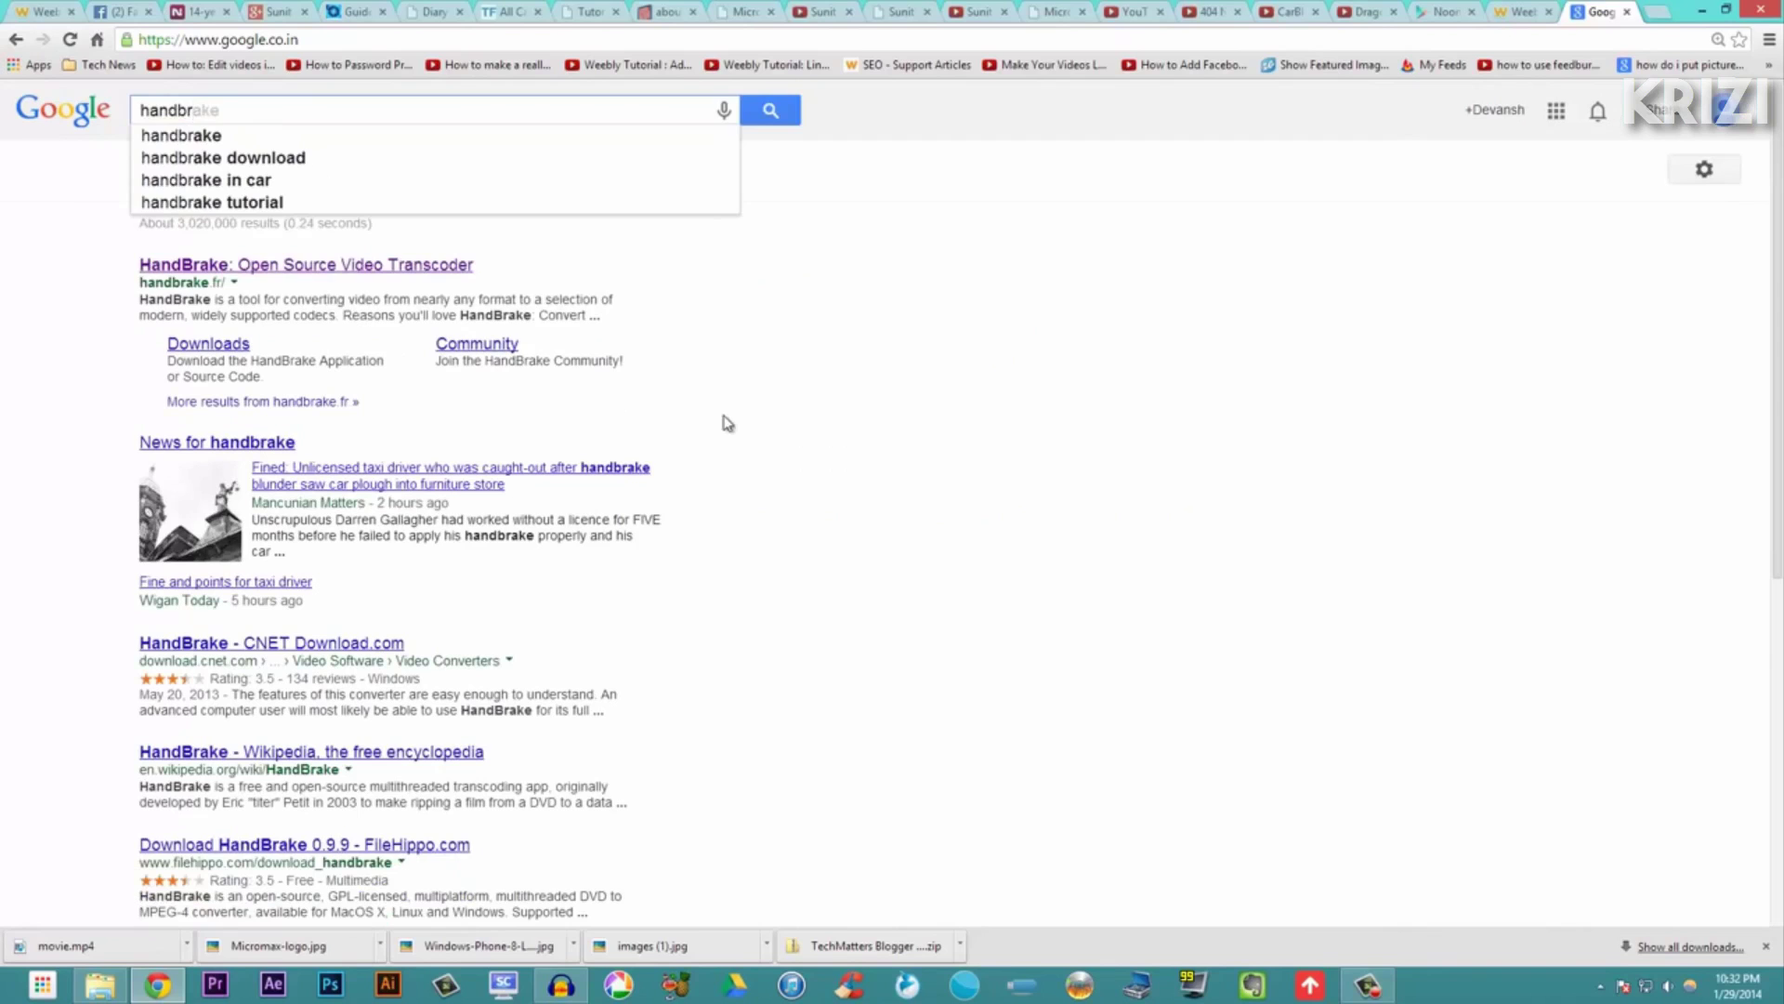
text(ake)
key(Return)
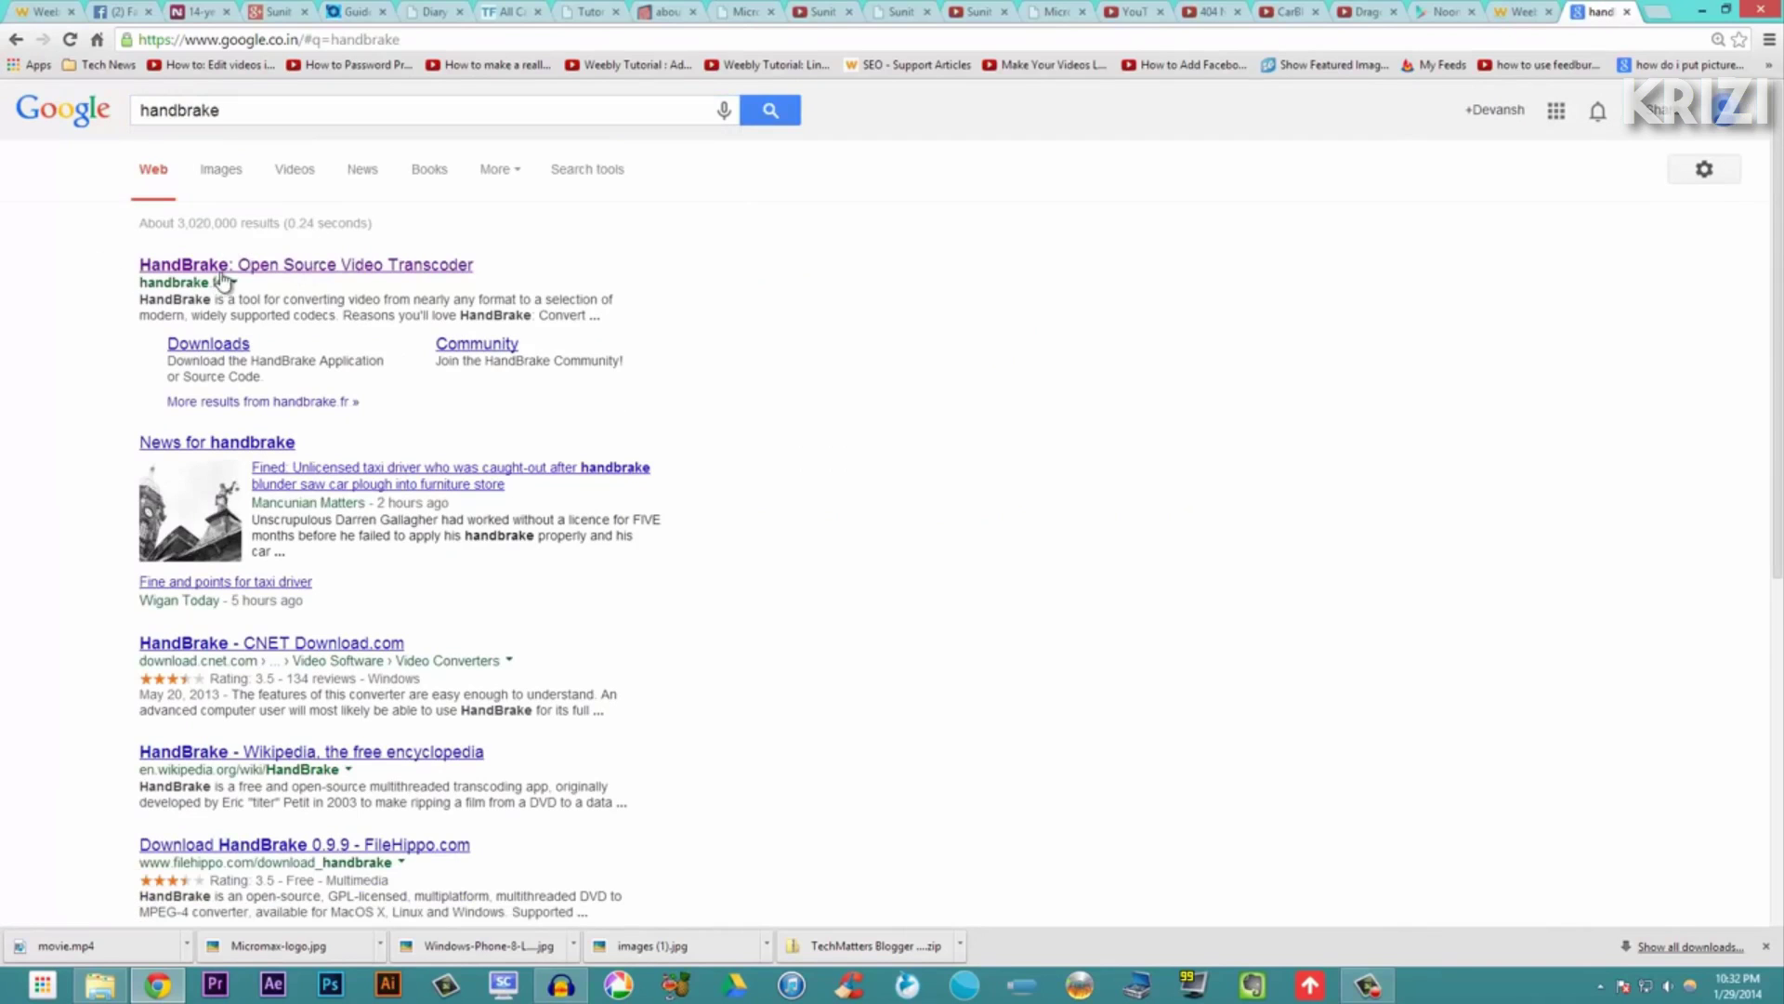
drag(223, 279, 88, 287)
click(96, 290)
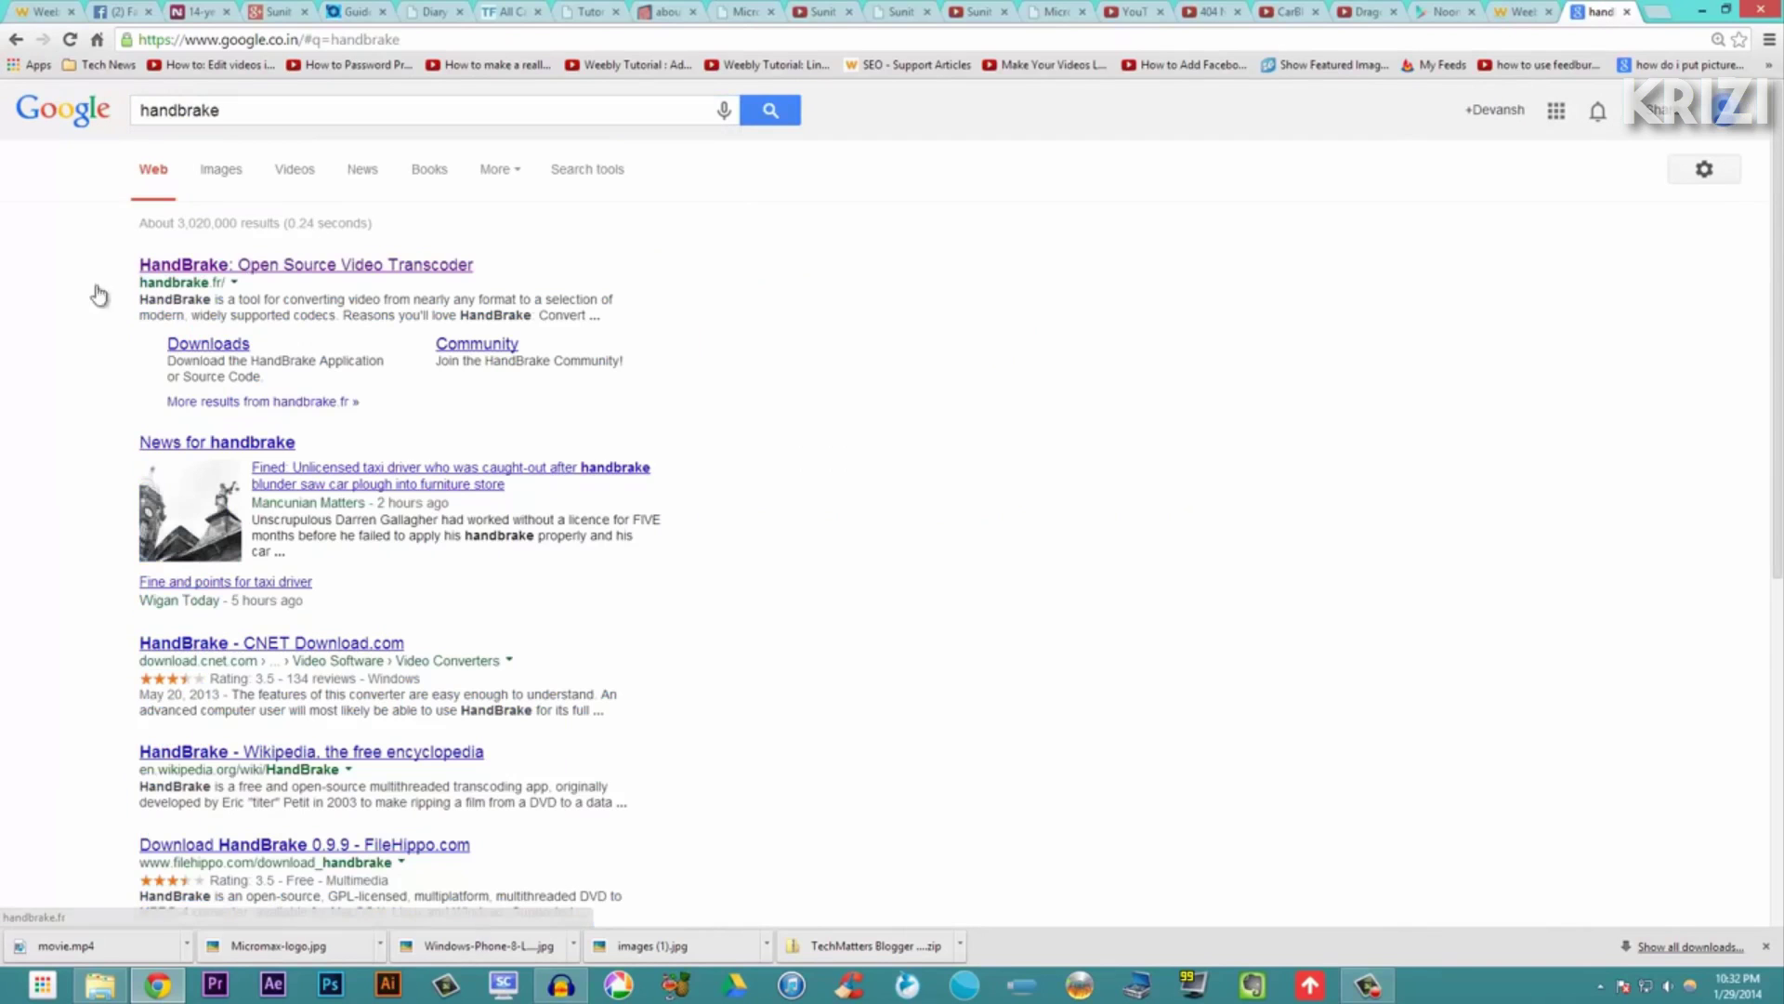
- Open the handbrake.fr homepage from the first result, then minimize Chrome
click(193, 264)
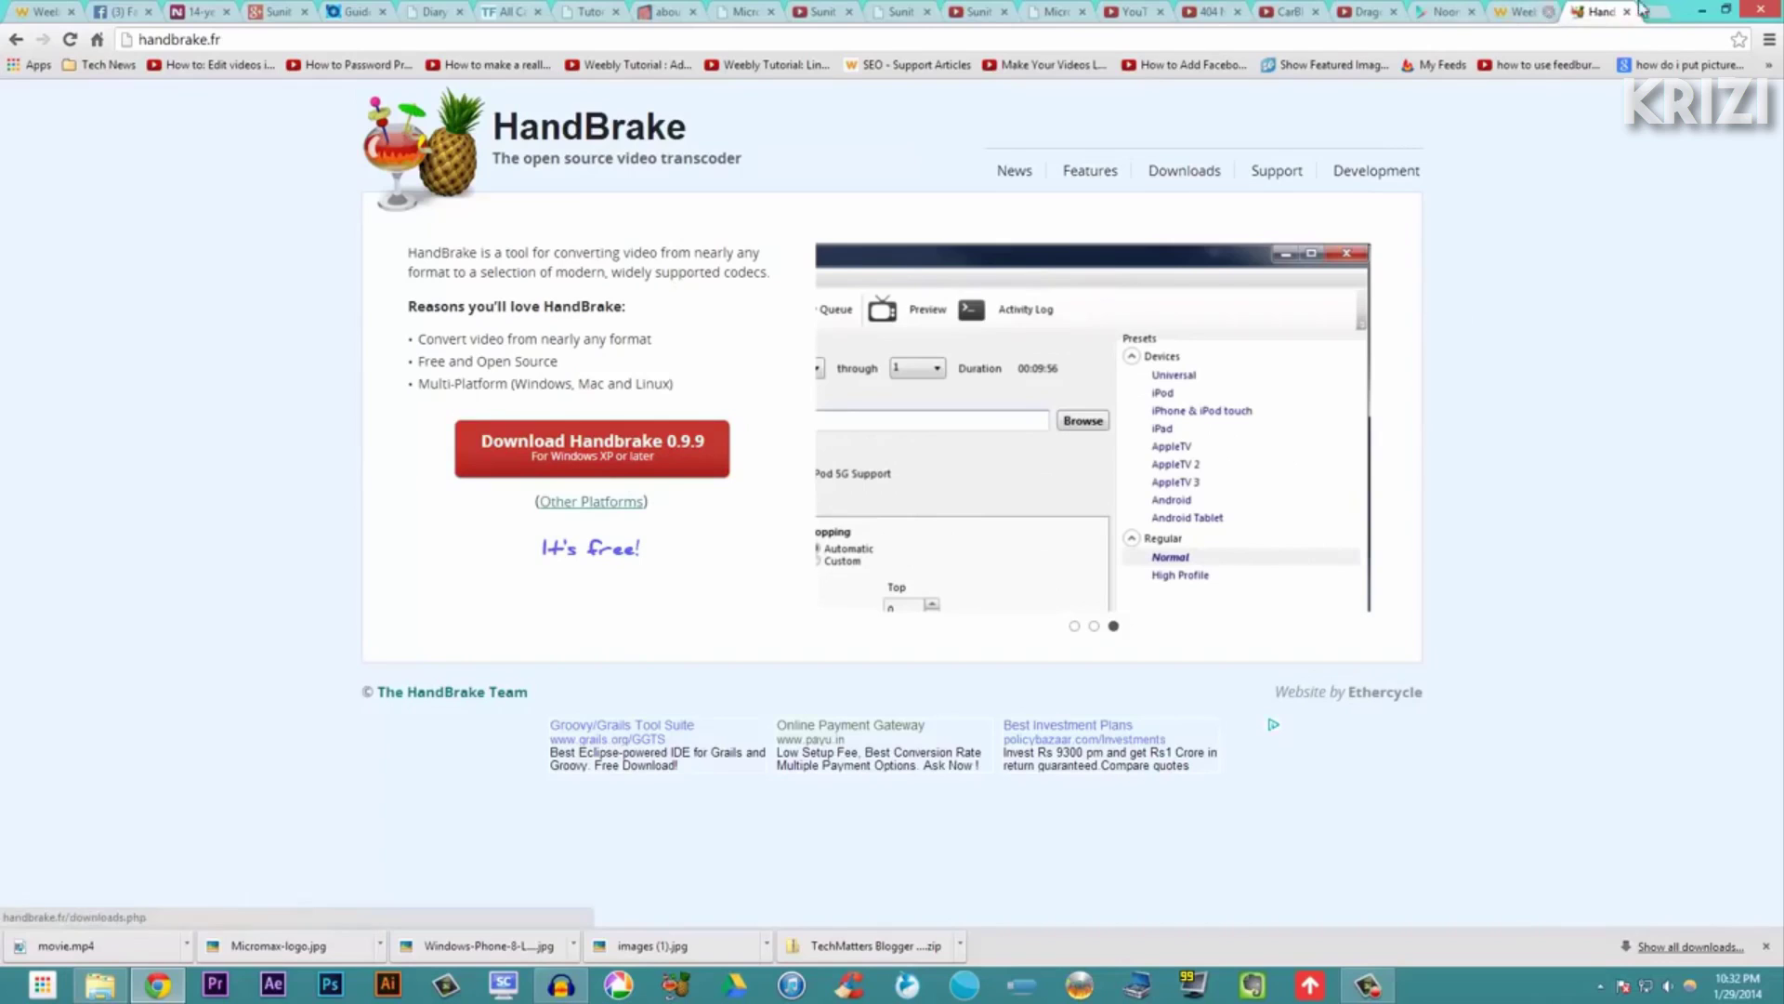
click(1692, 11)
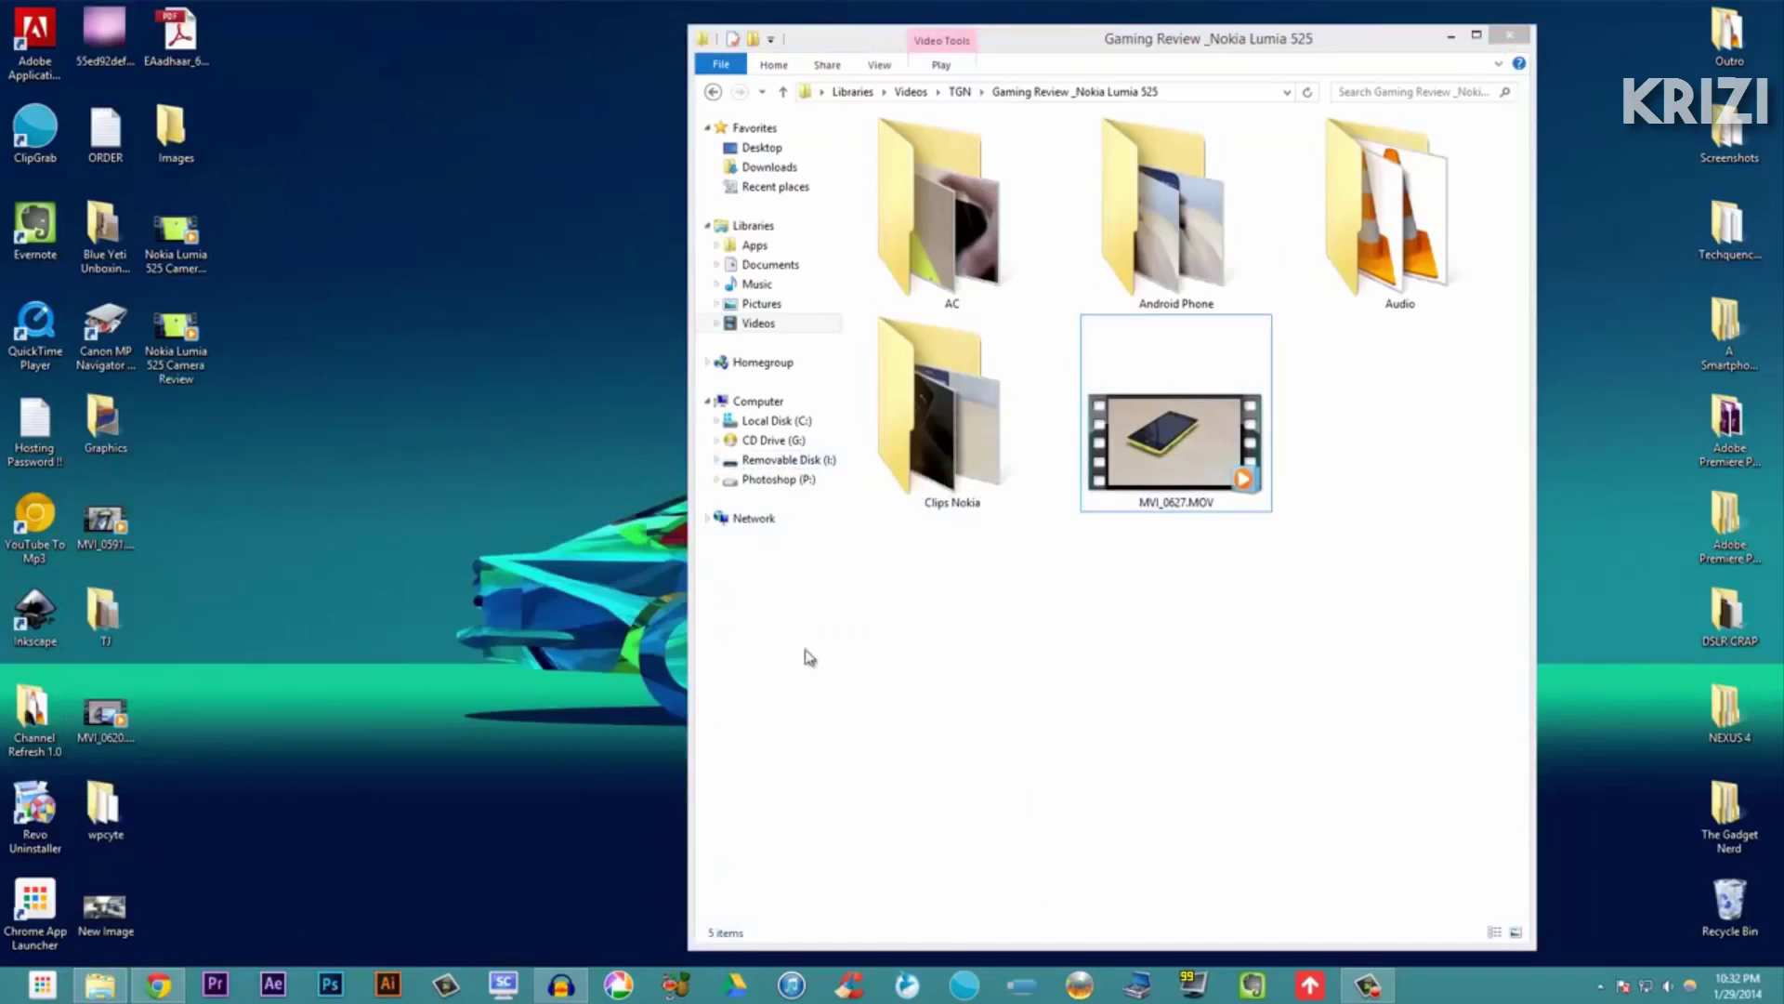
- Close Explorer, launch HandBrake from the taskbar and start choosing a Source video
click(1511, 35)
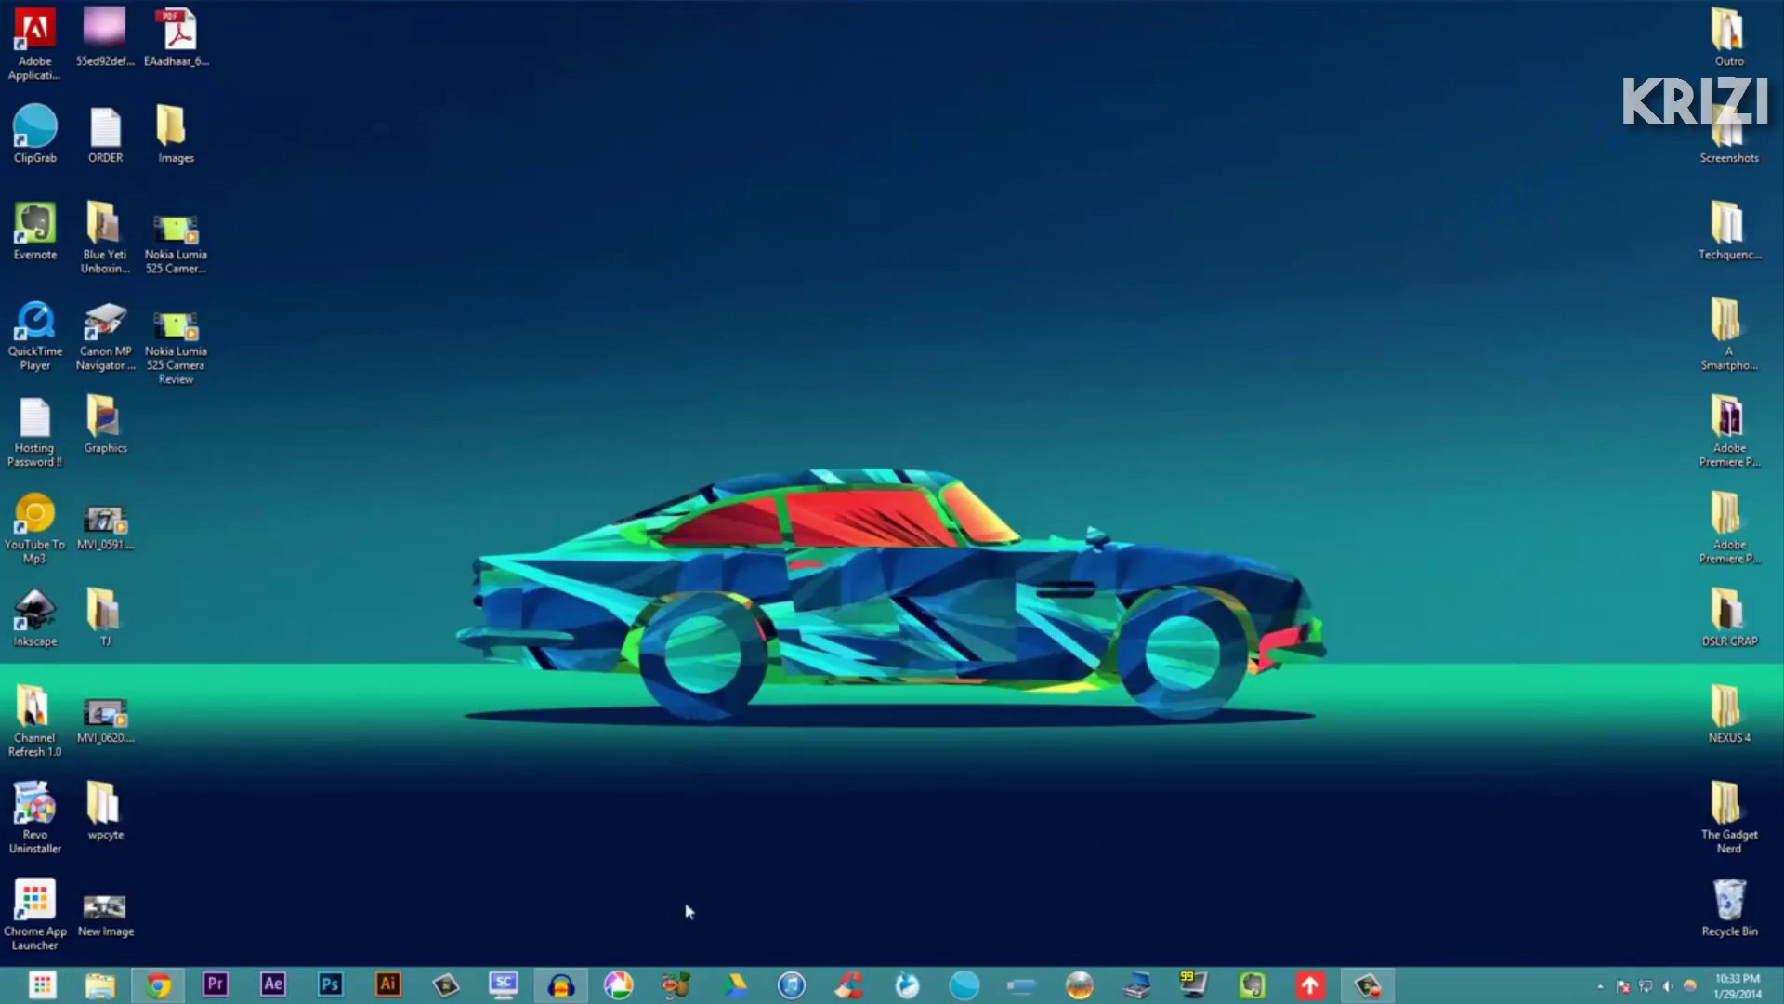
click(675, 992)
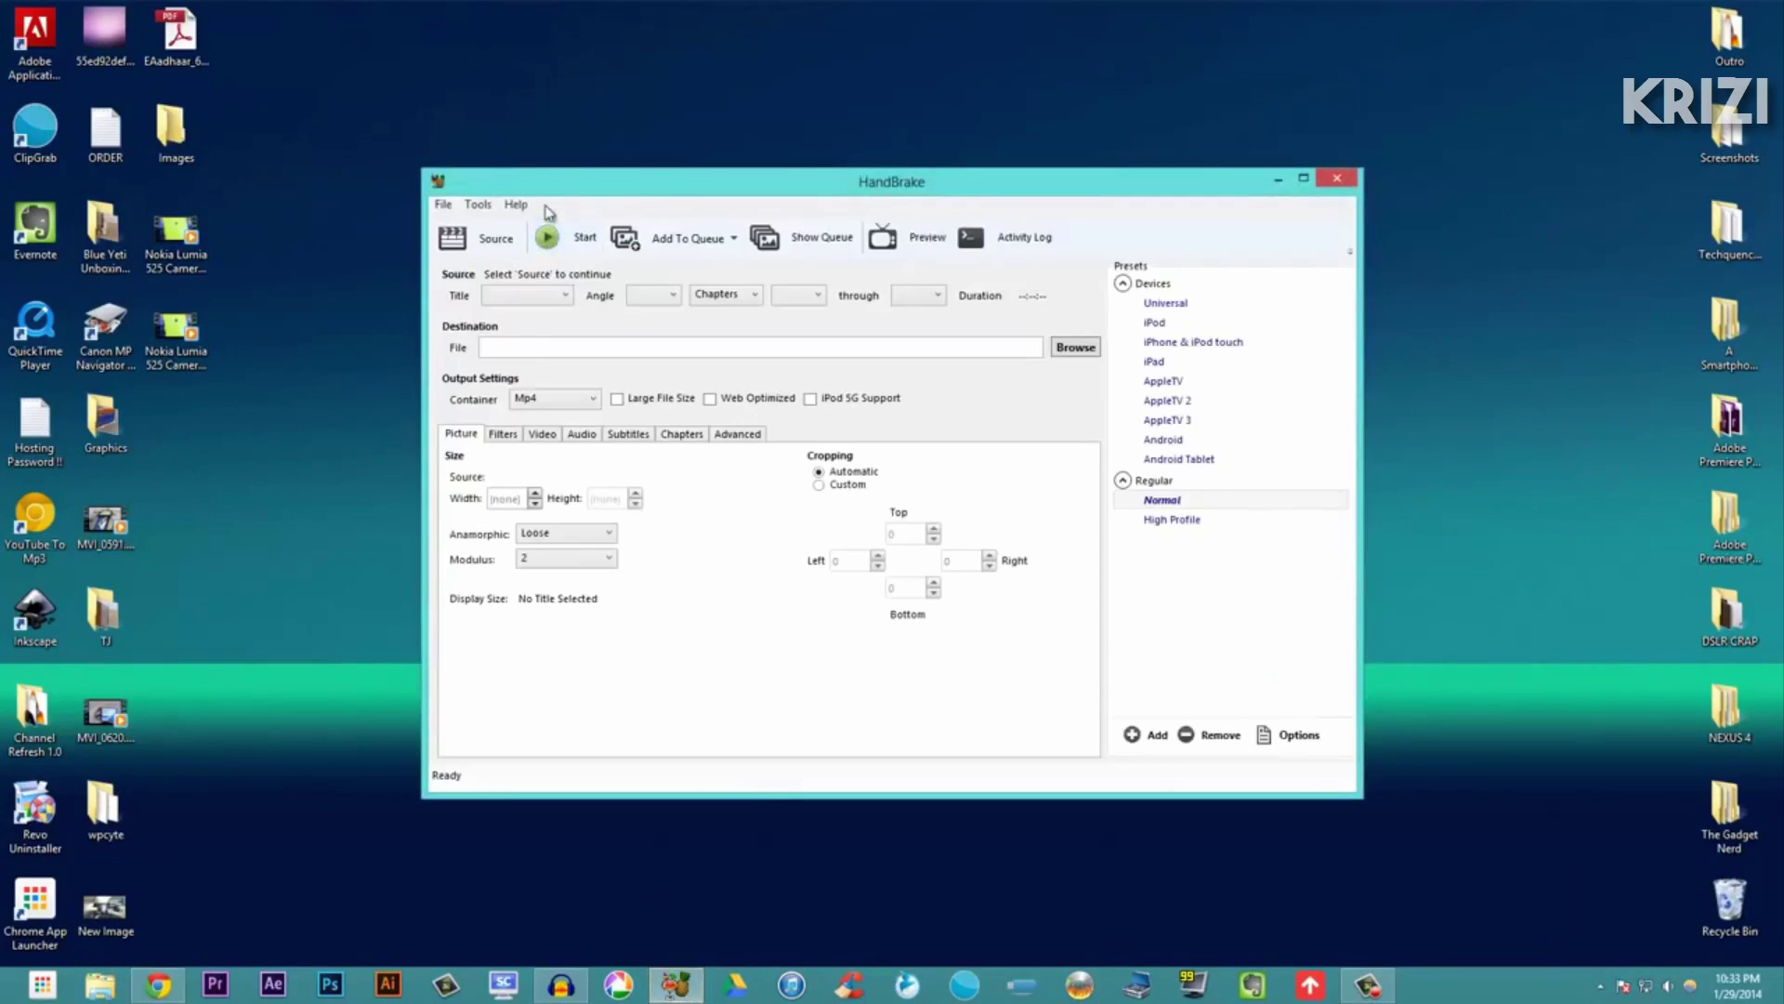
drag(548, 186, 502, 150)
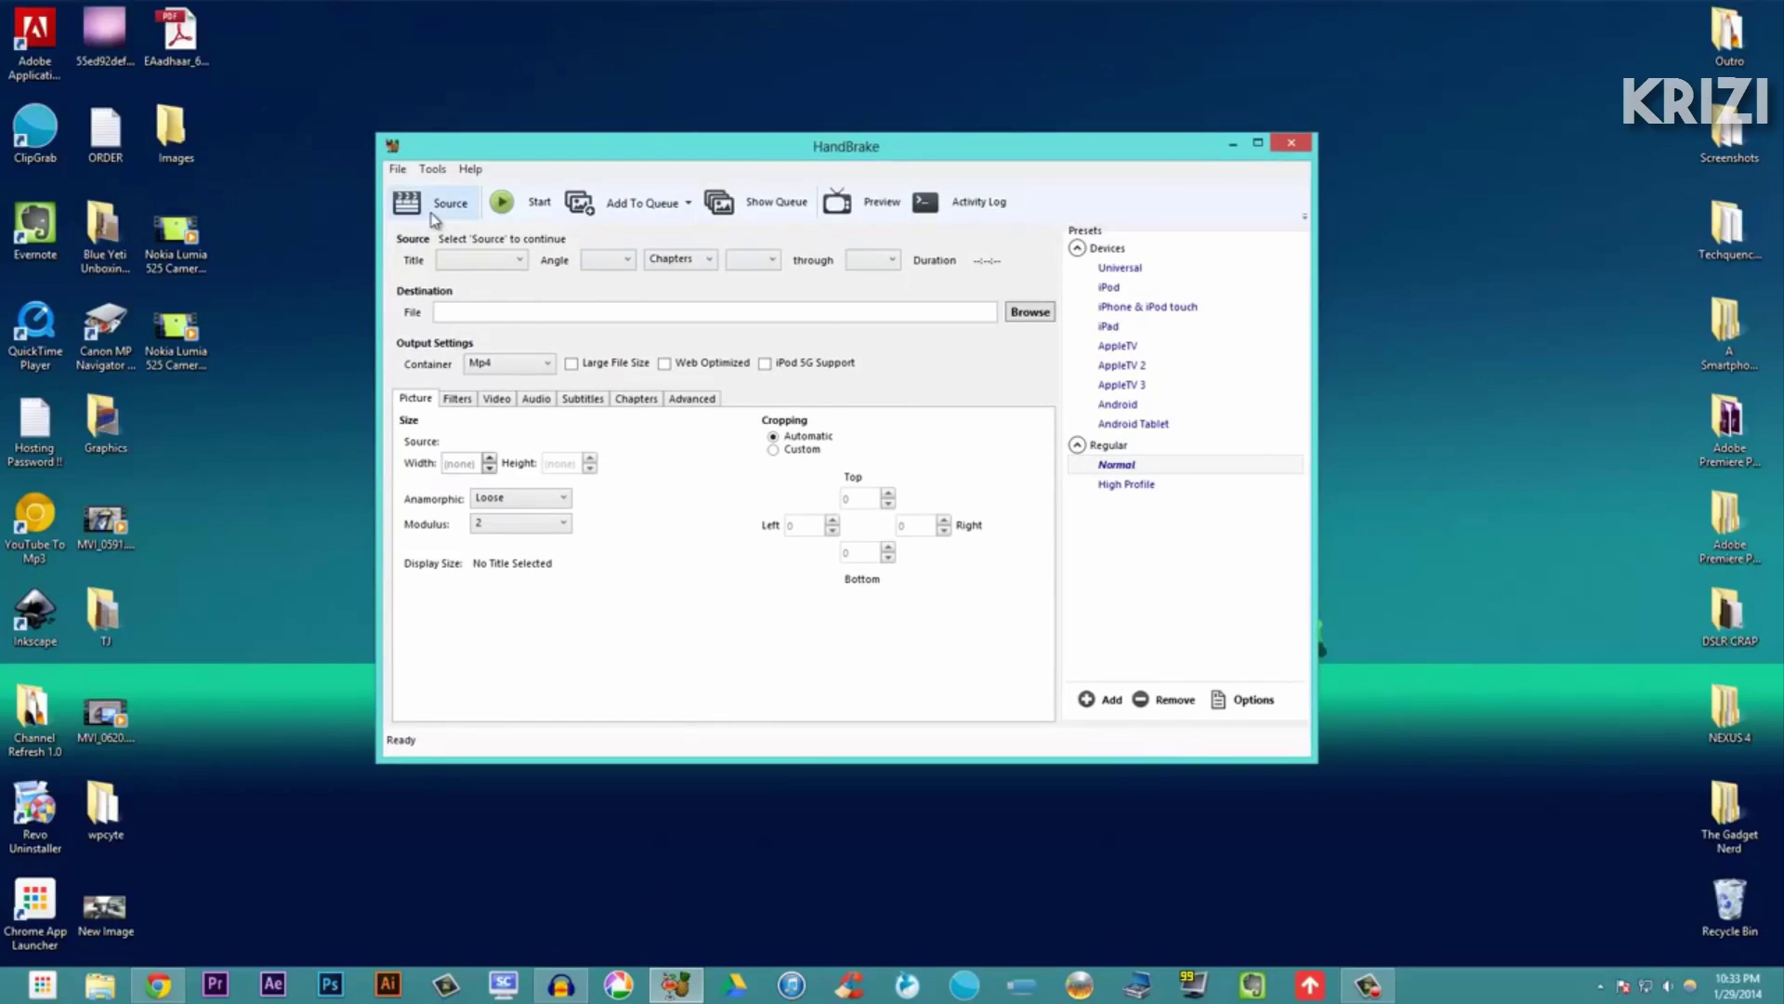
click(457, 197)
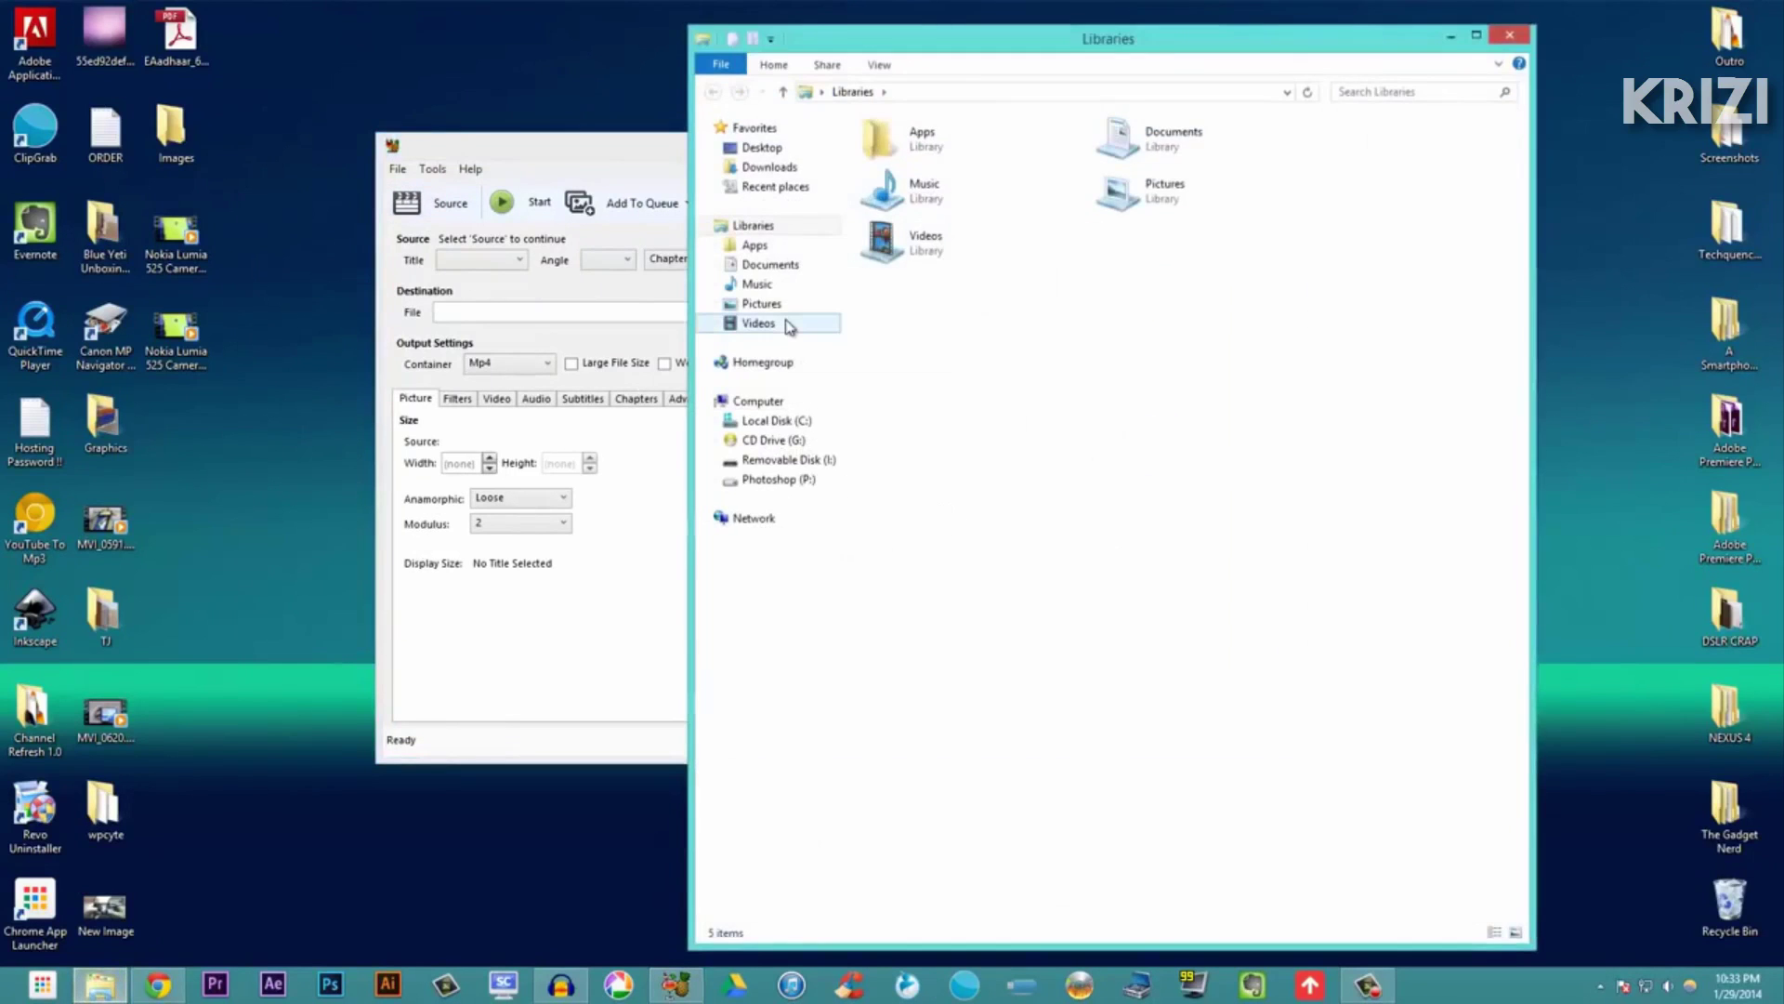
- Navigate to Videos > TGN > Gaming Review _Nokia Lumia 525 > Android Phone
click(781, 322)
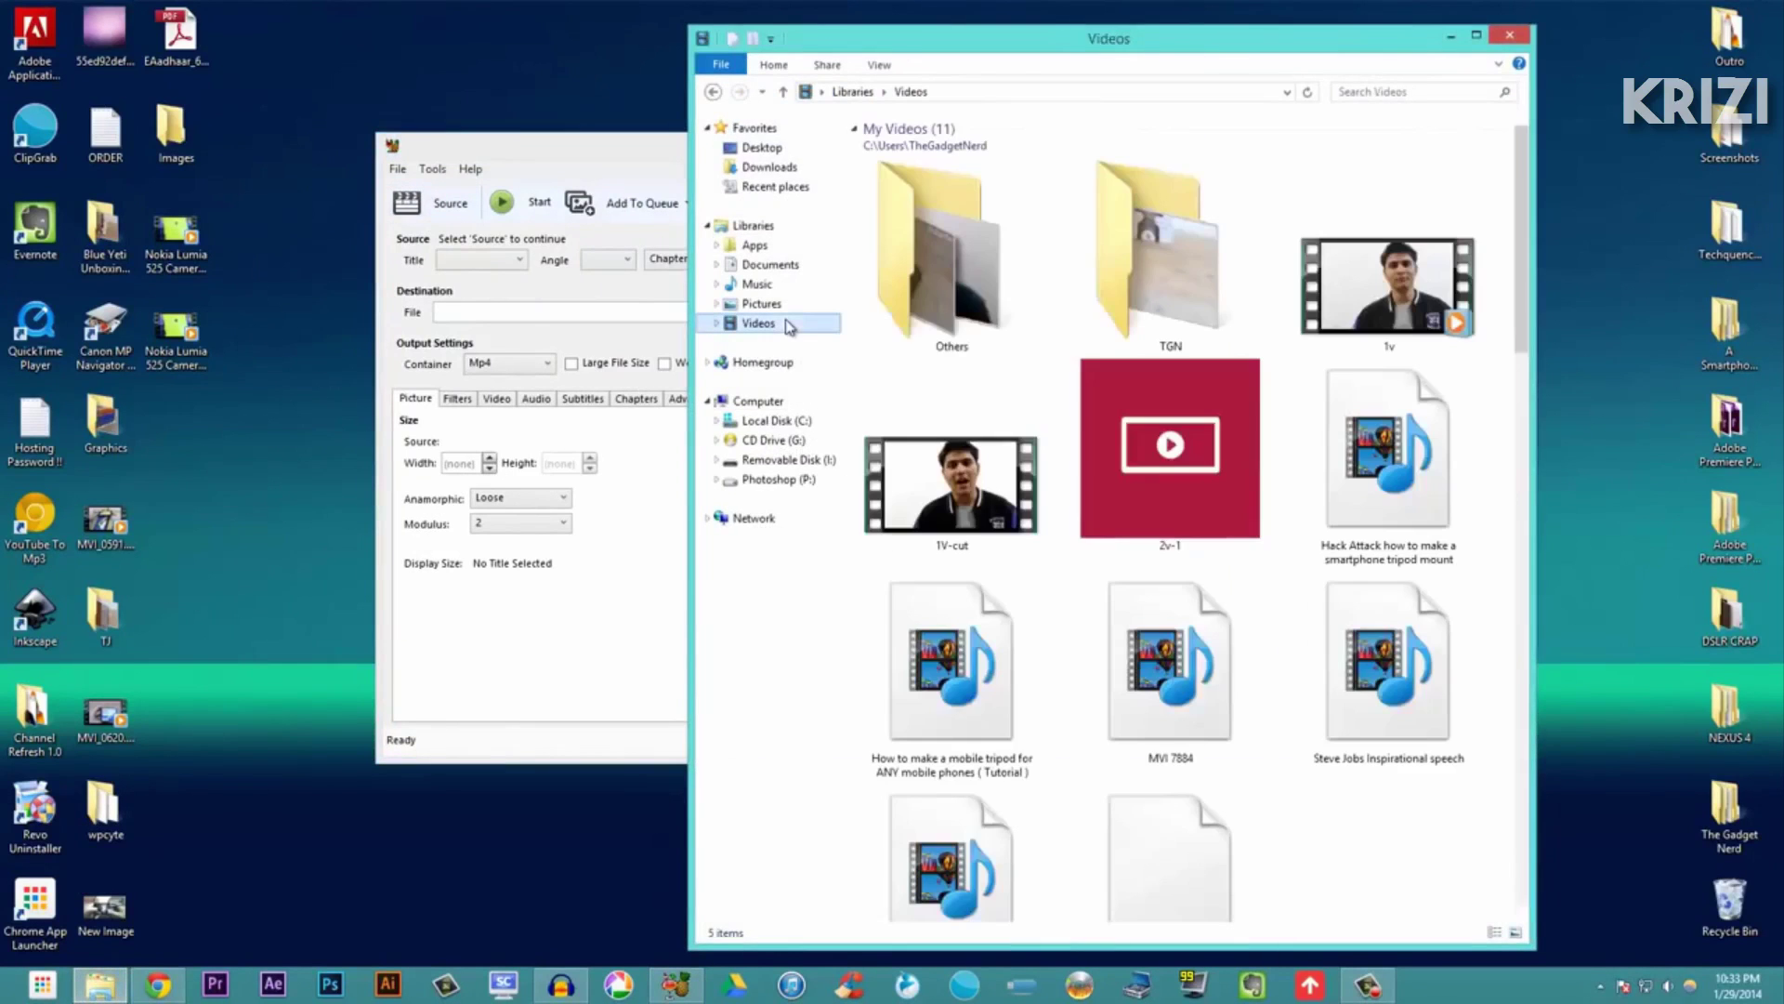
double_click(1150, 273)
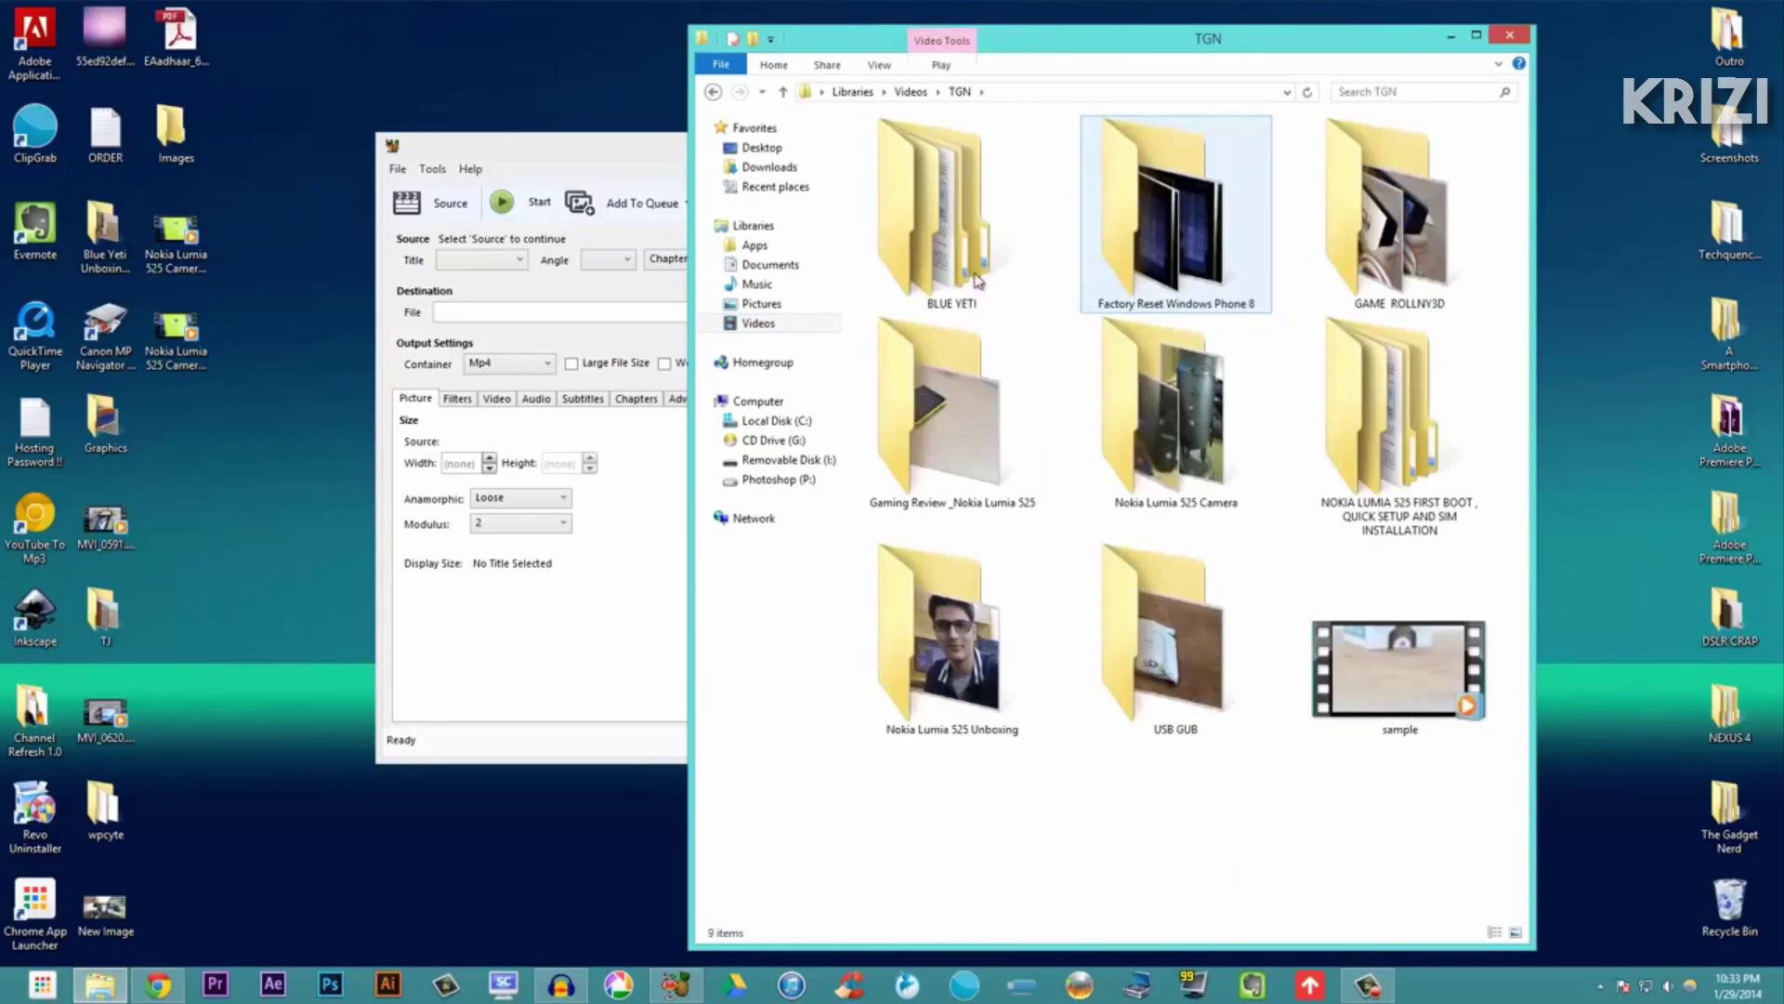
double_click(958, 484)
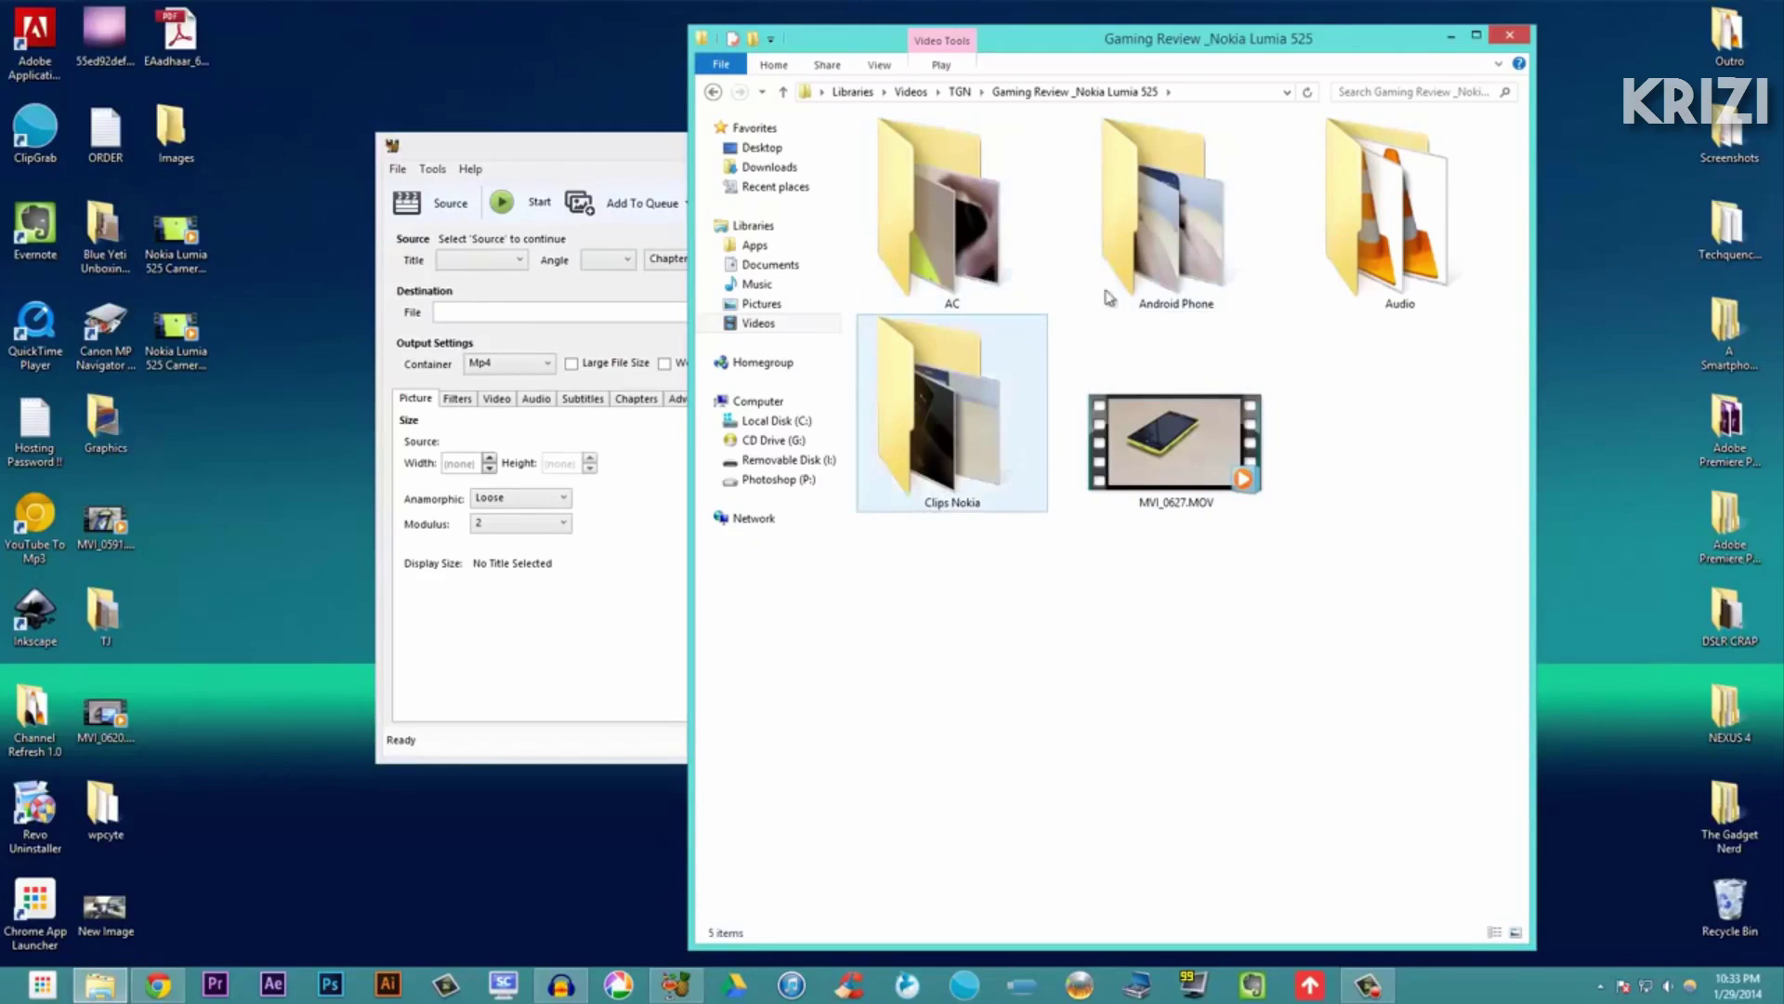
click(987, 301)
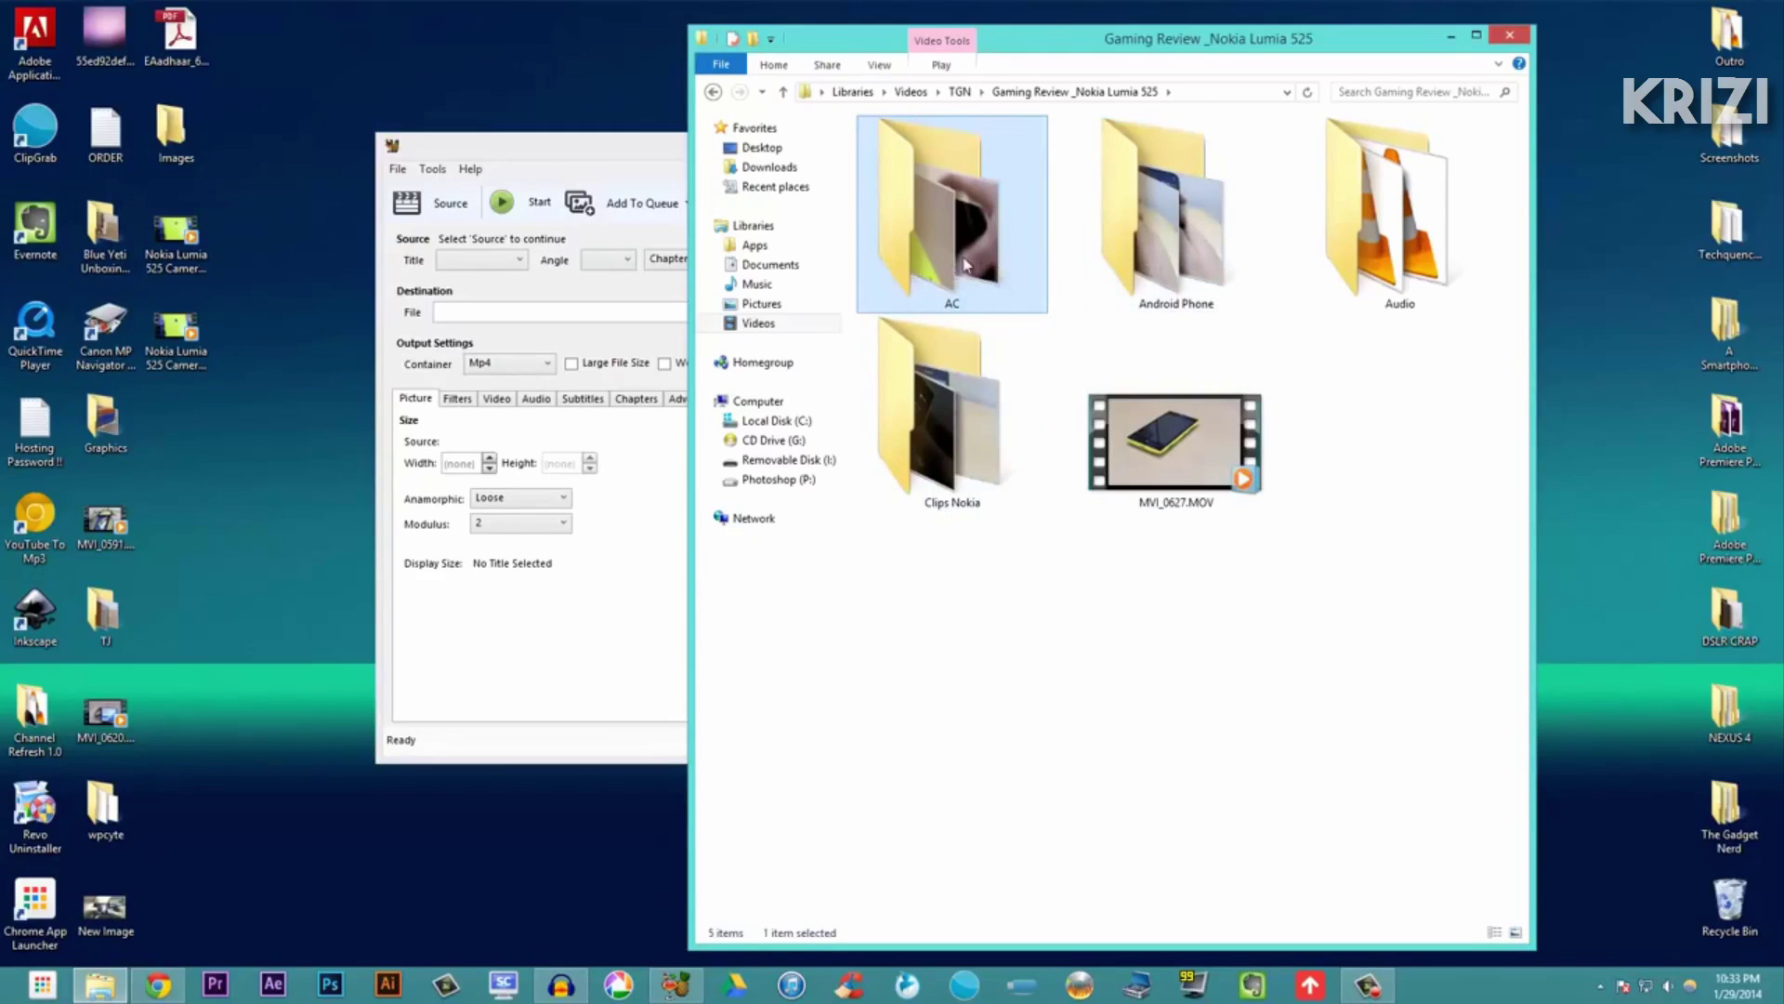
click(1148, 258)
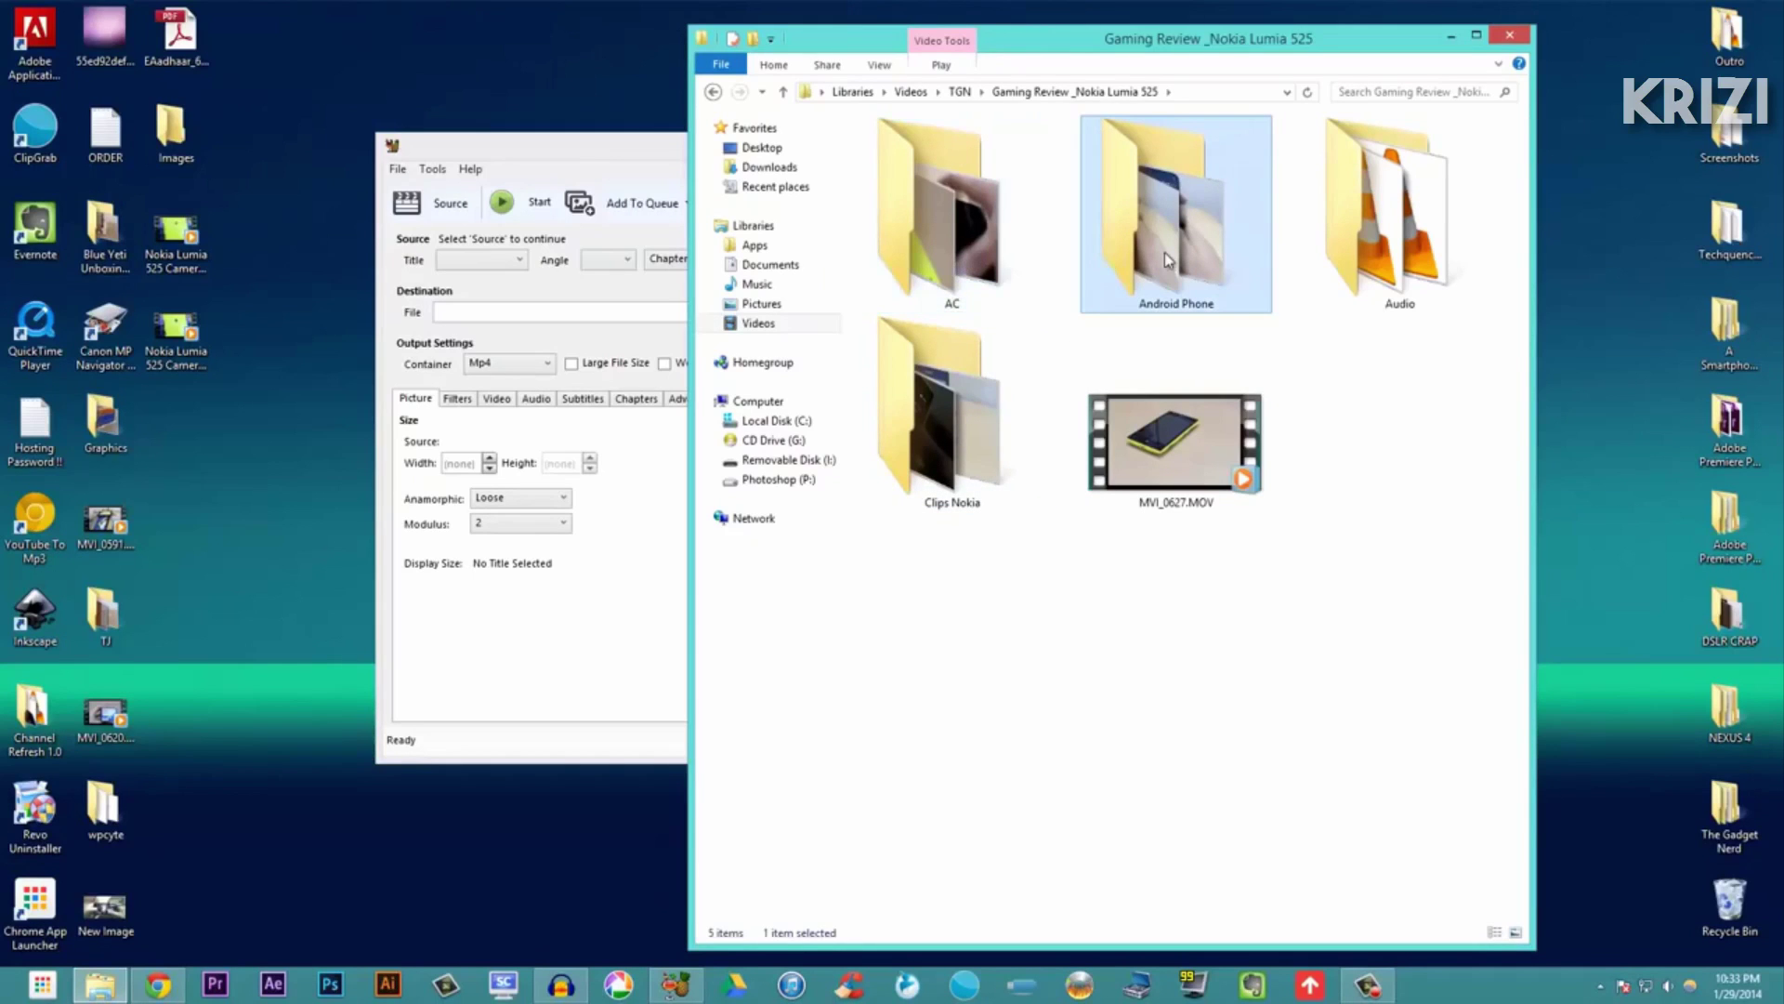
click(1049, 368)
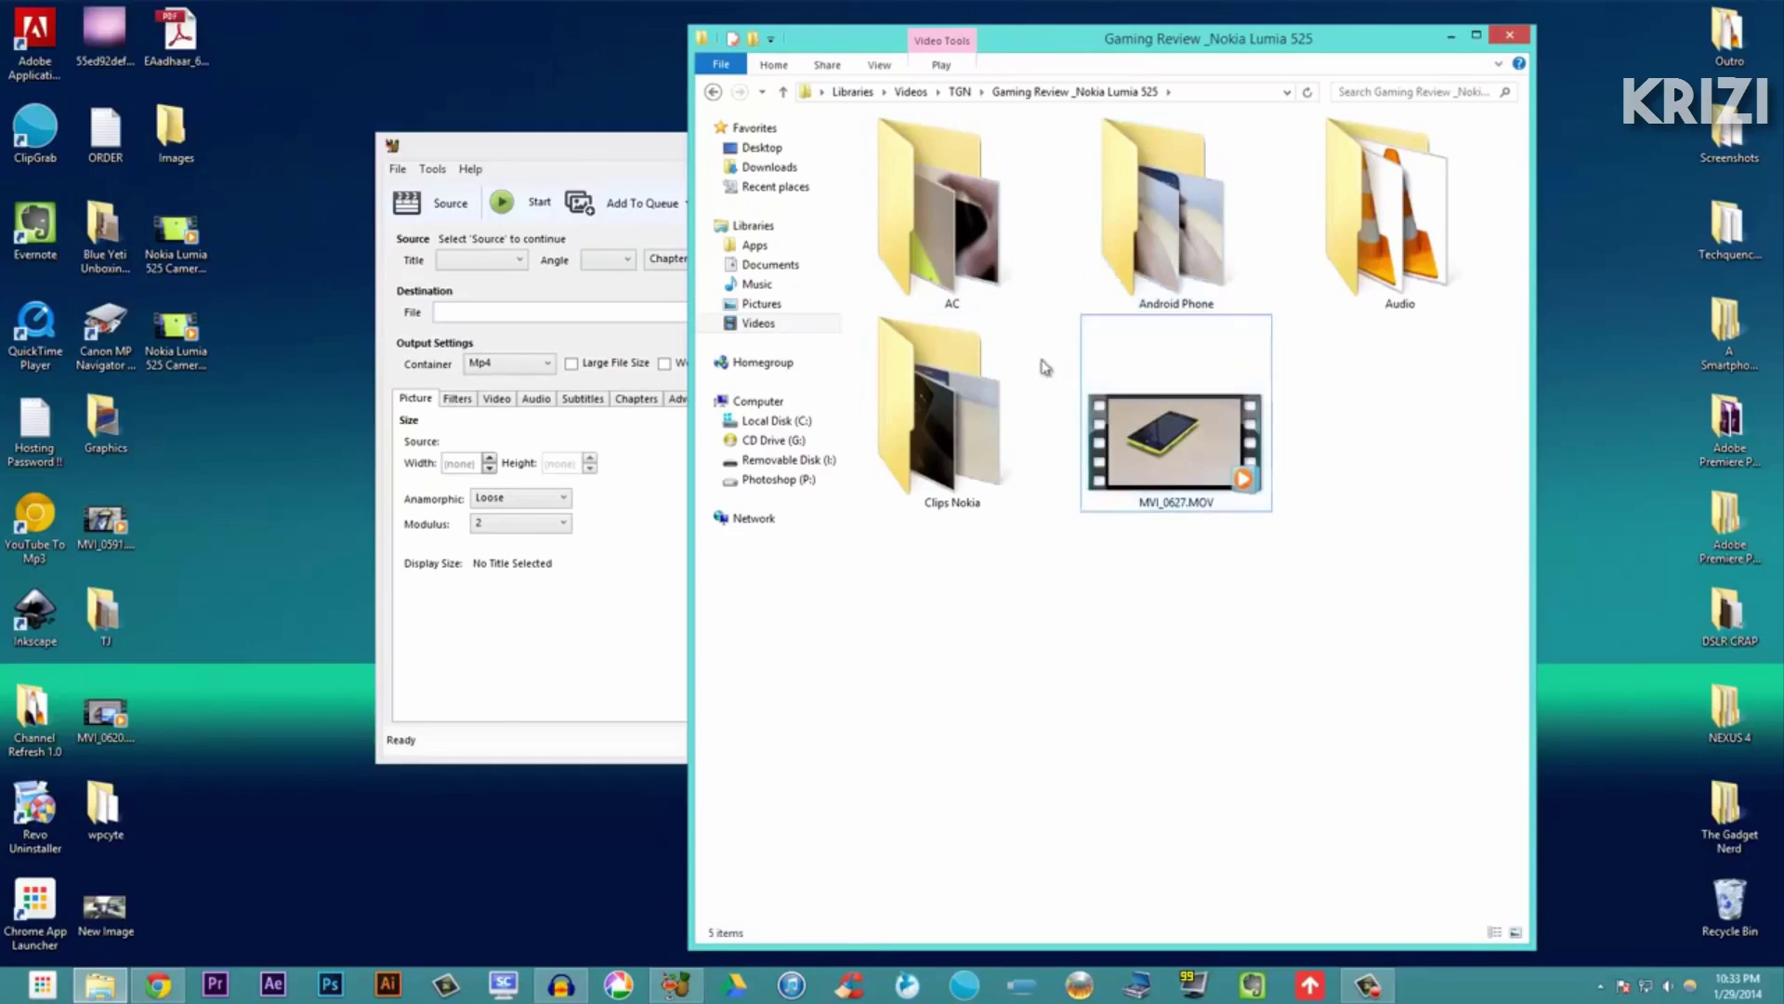
double_click(1170, 265)
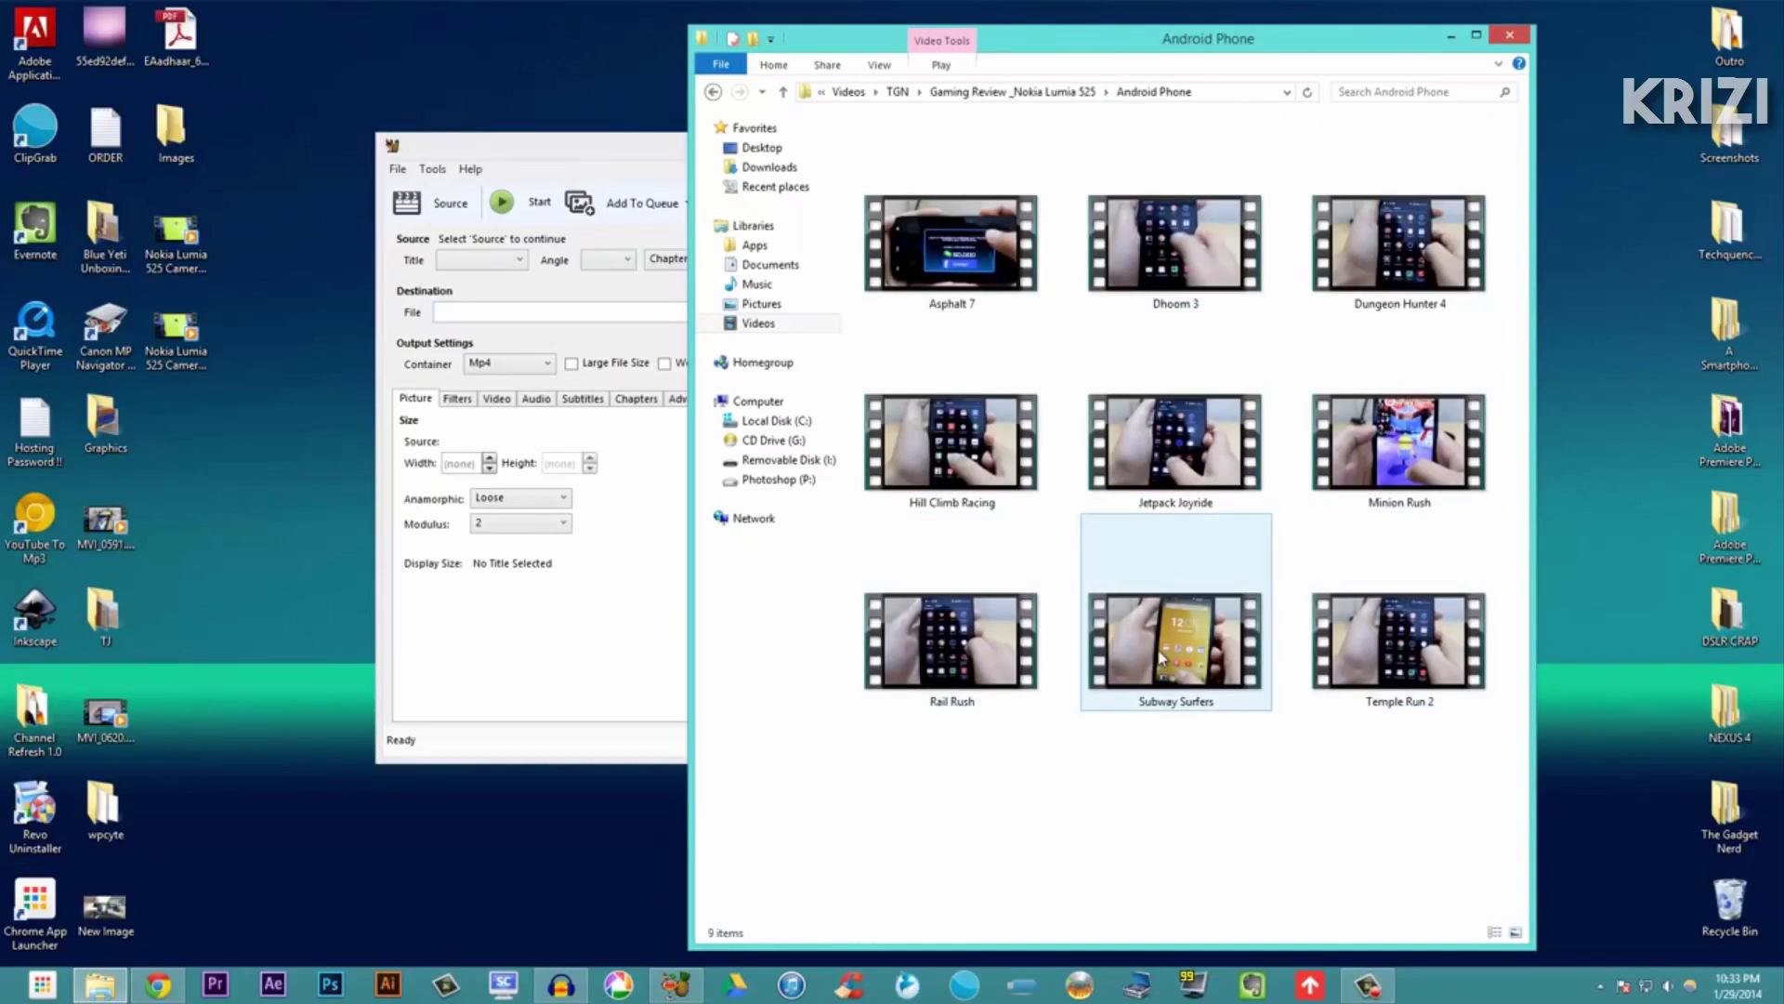
- Confirm in Properties that Subway Surfers is a 631 MB MOV file, then close it
right_click(1221, 634)
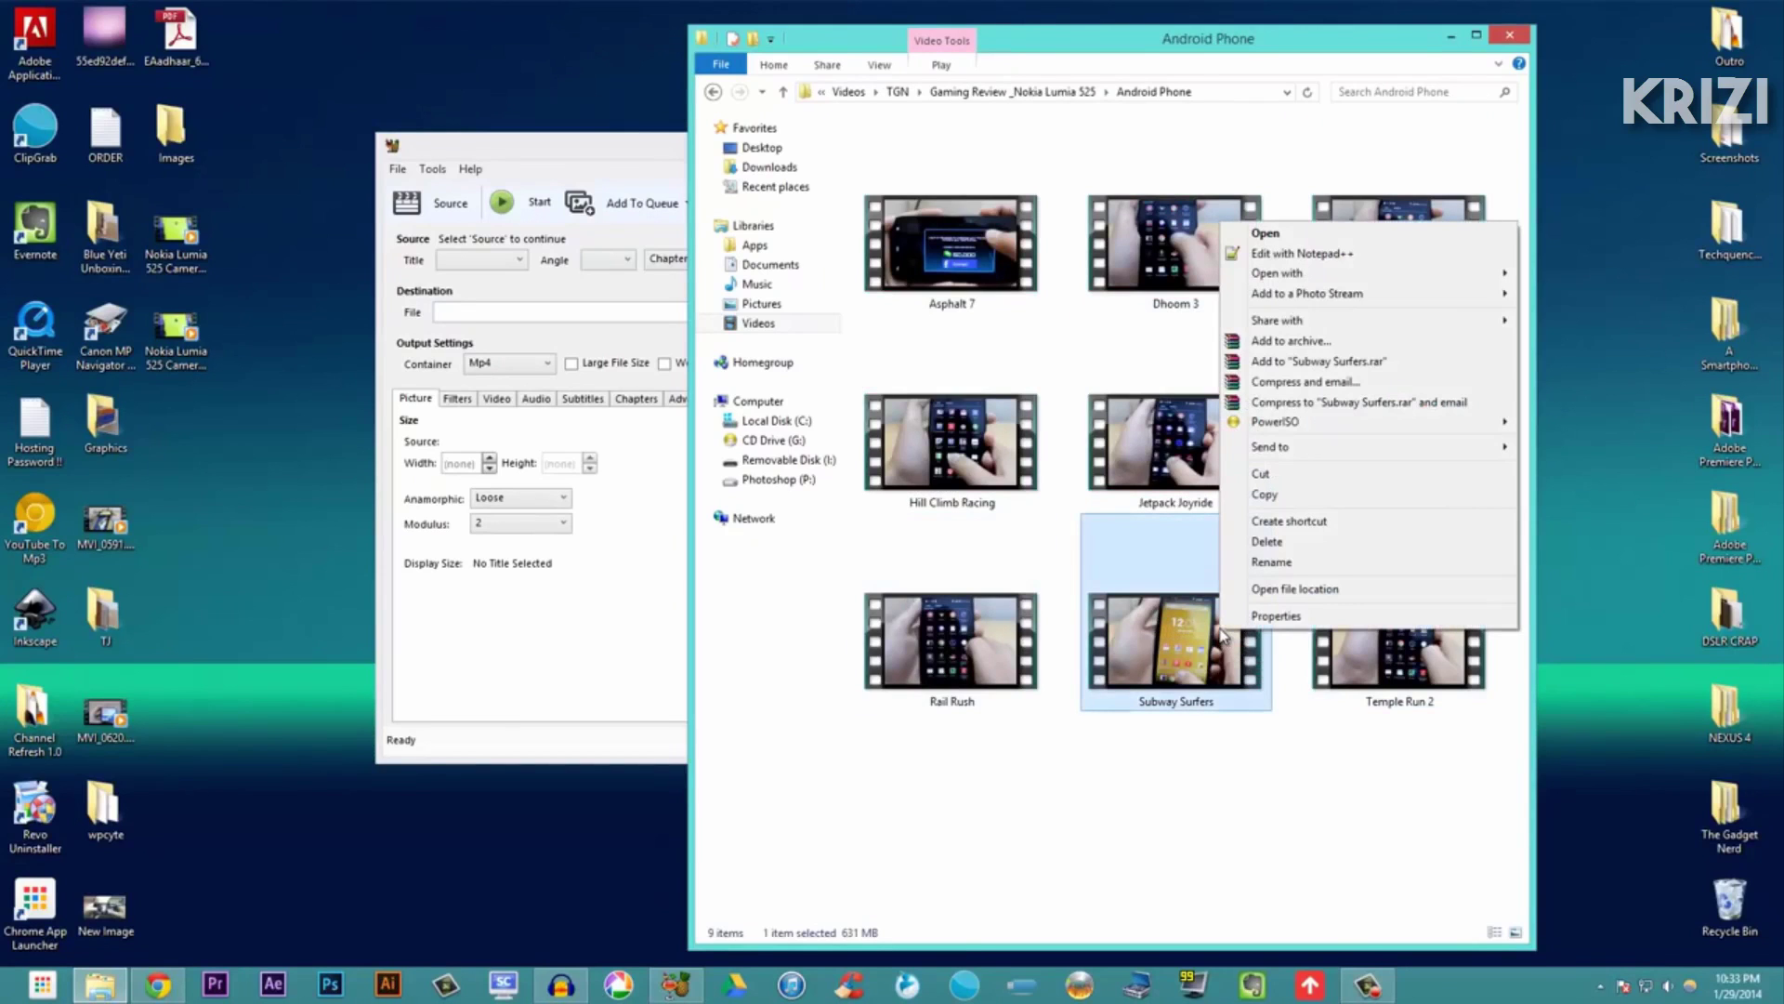
click(1283, 615)
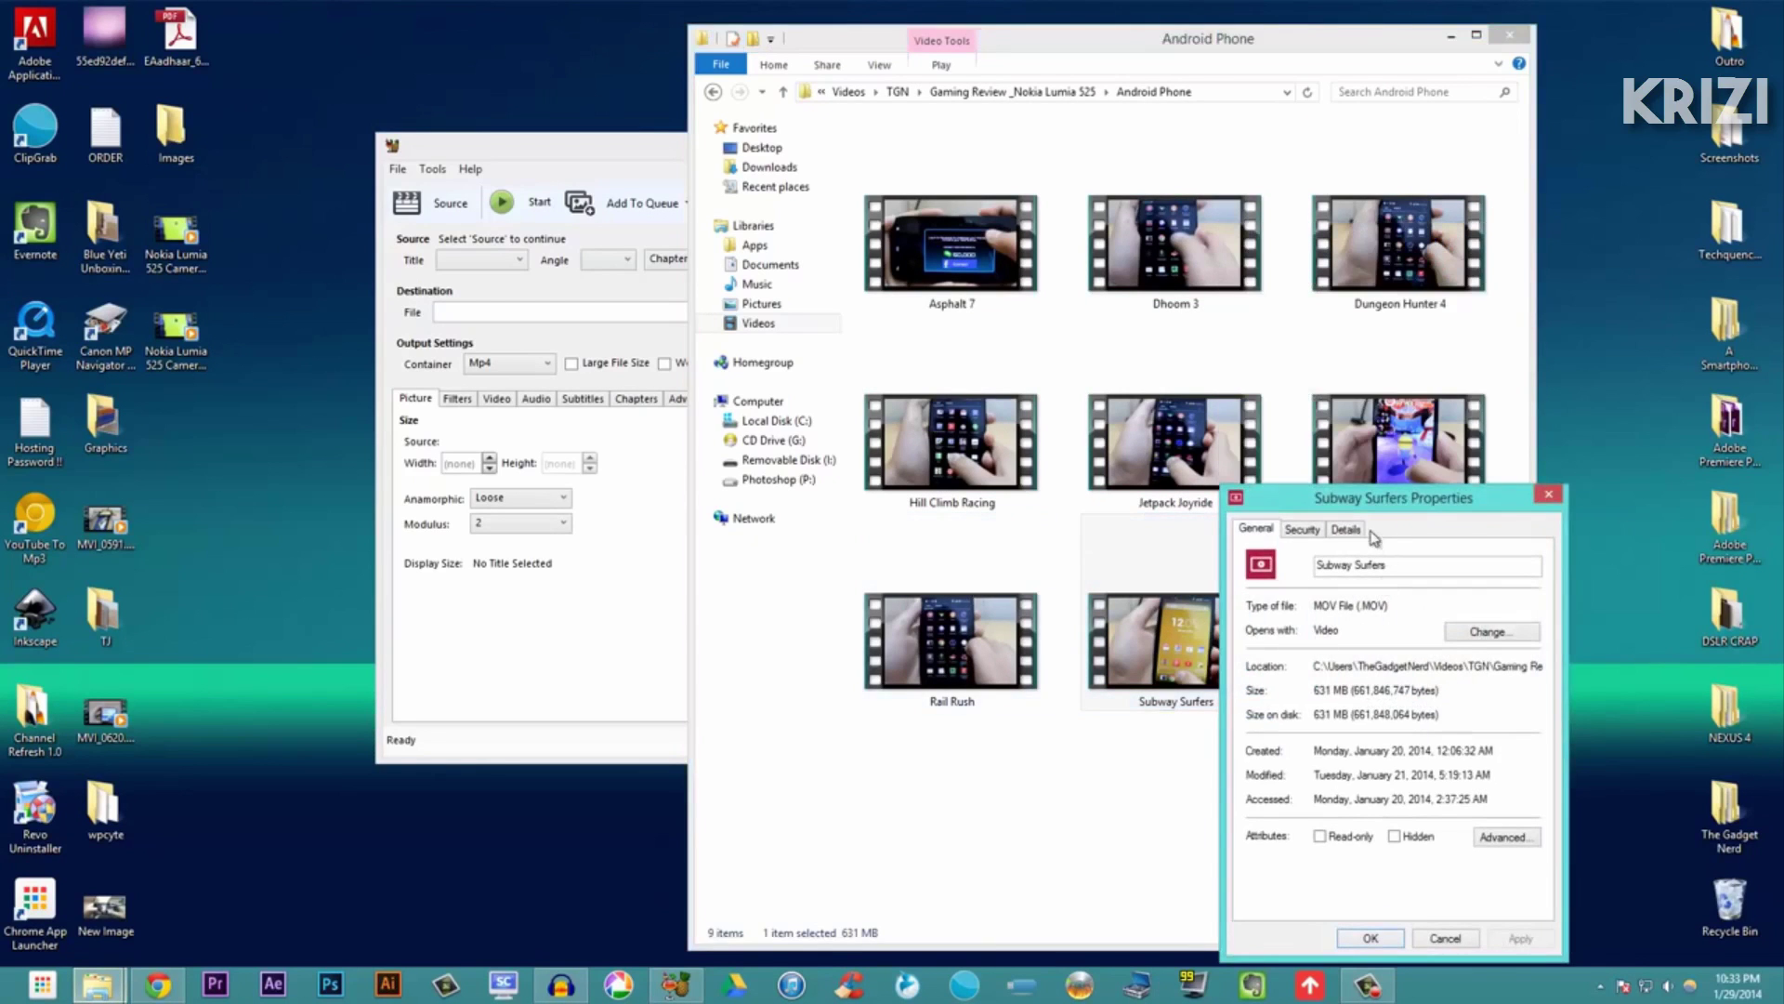
drag(1359, 502, 1099, 449)
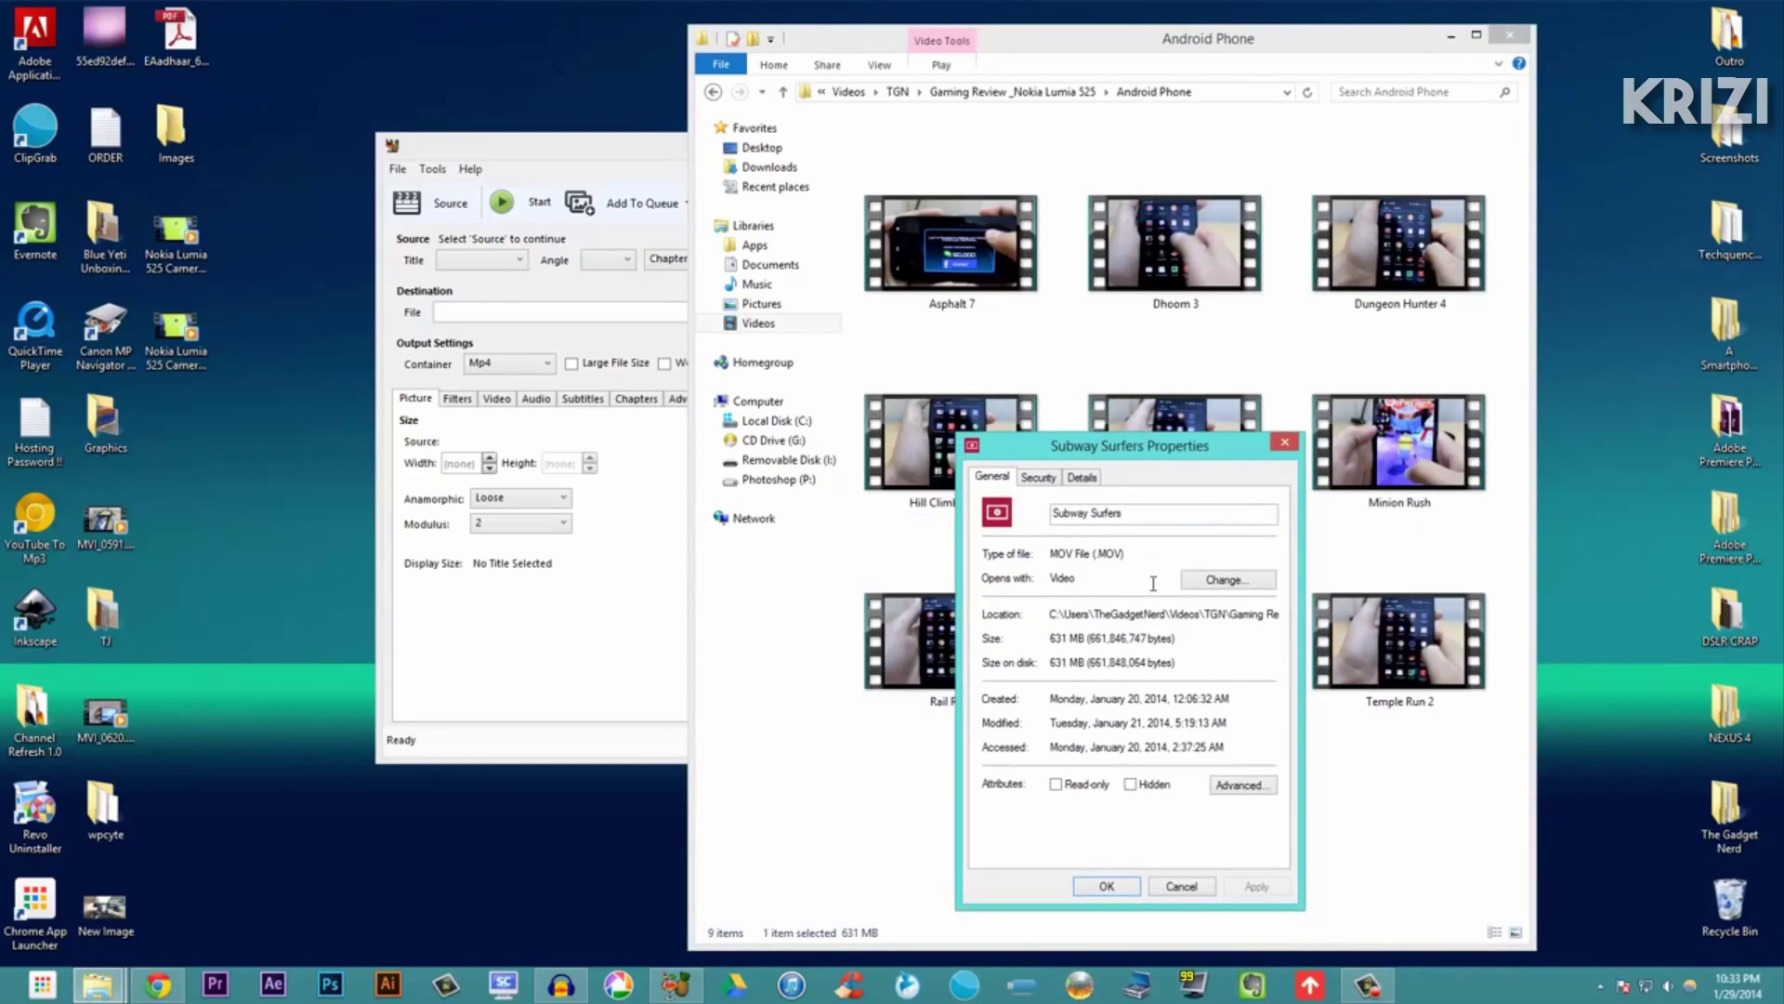
drag(1093, 552, 1126, 552)
click(1127, 553)
click(1288, 456)
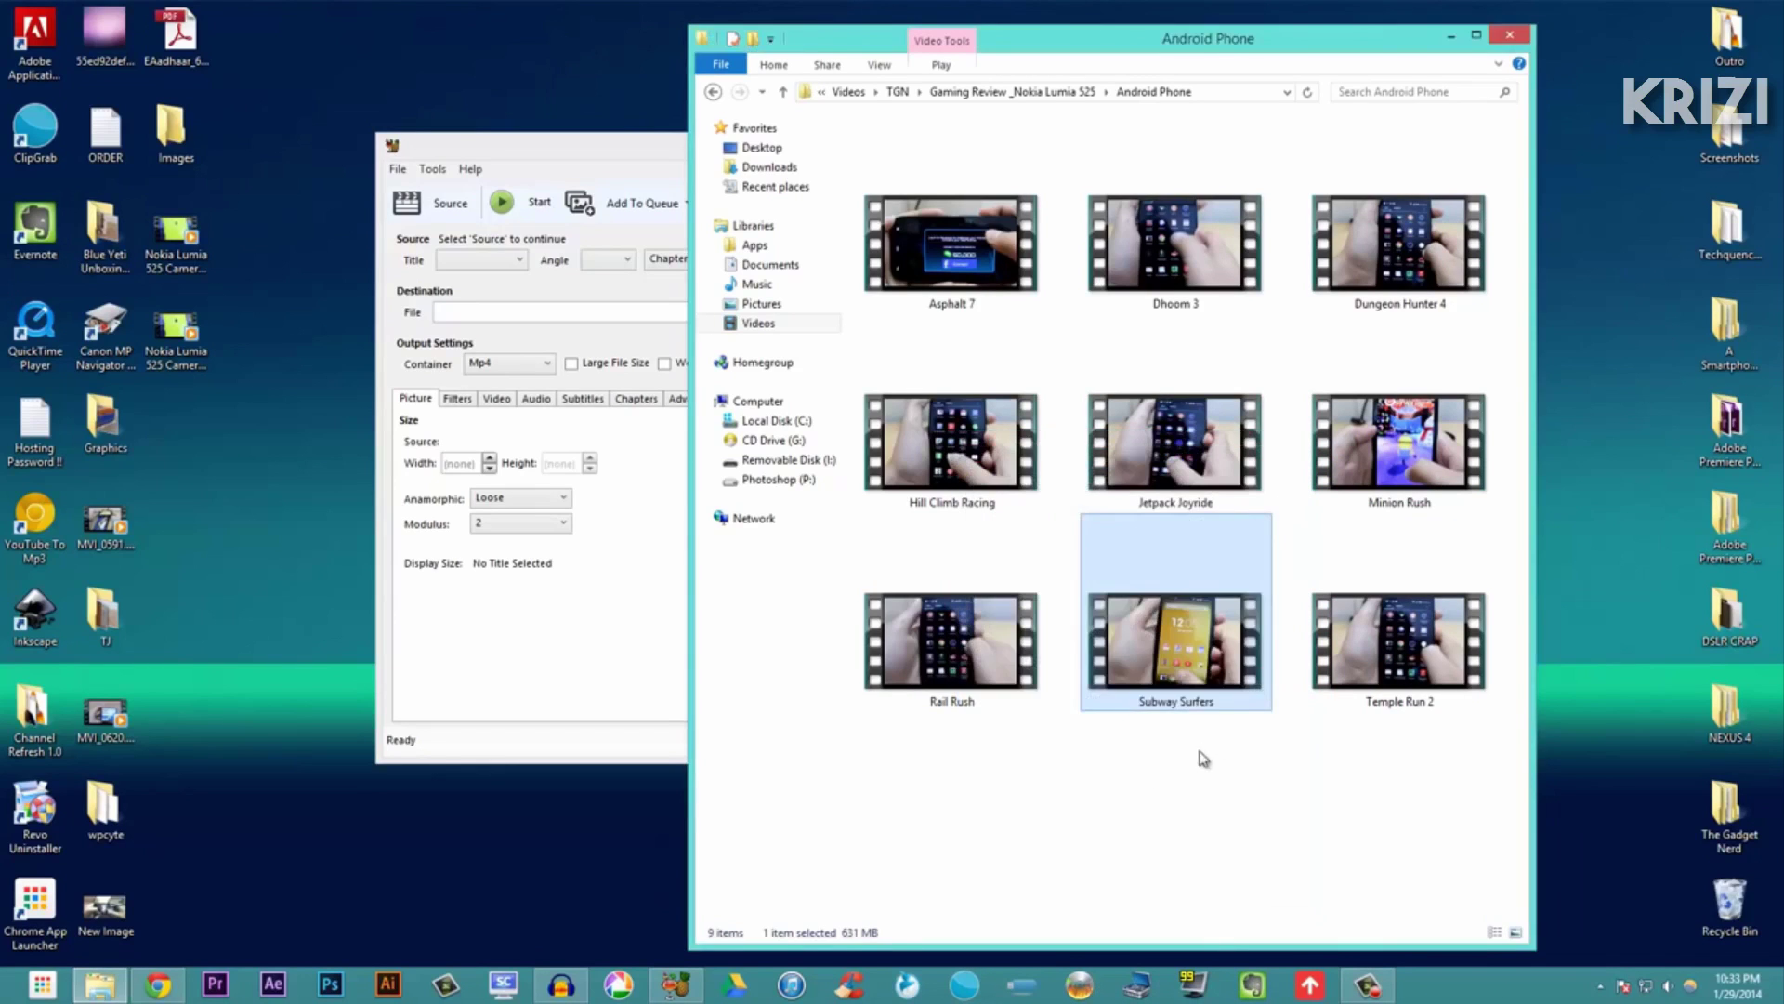
mouse_move(1163, 717)
mouse_down()
mouse_move(1200, 604)
mouse_move(1173, 739)
mouse_up()
click(1173, 738)
drag(1231, 553, 1246, 772)
click(1247, 773)
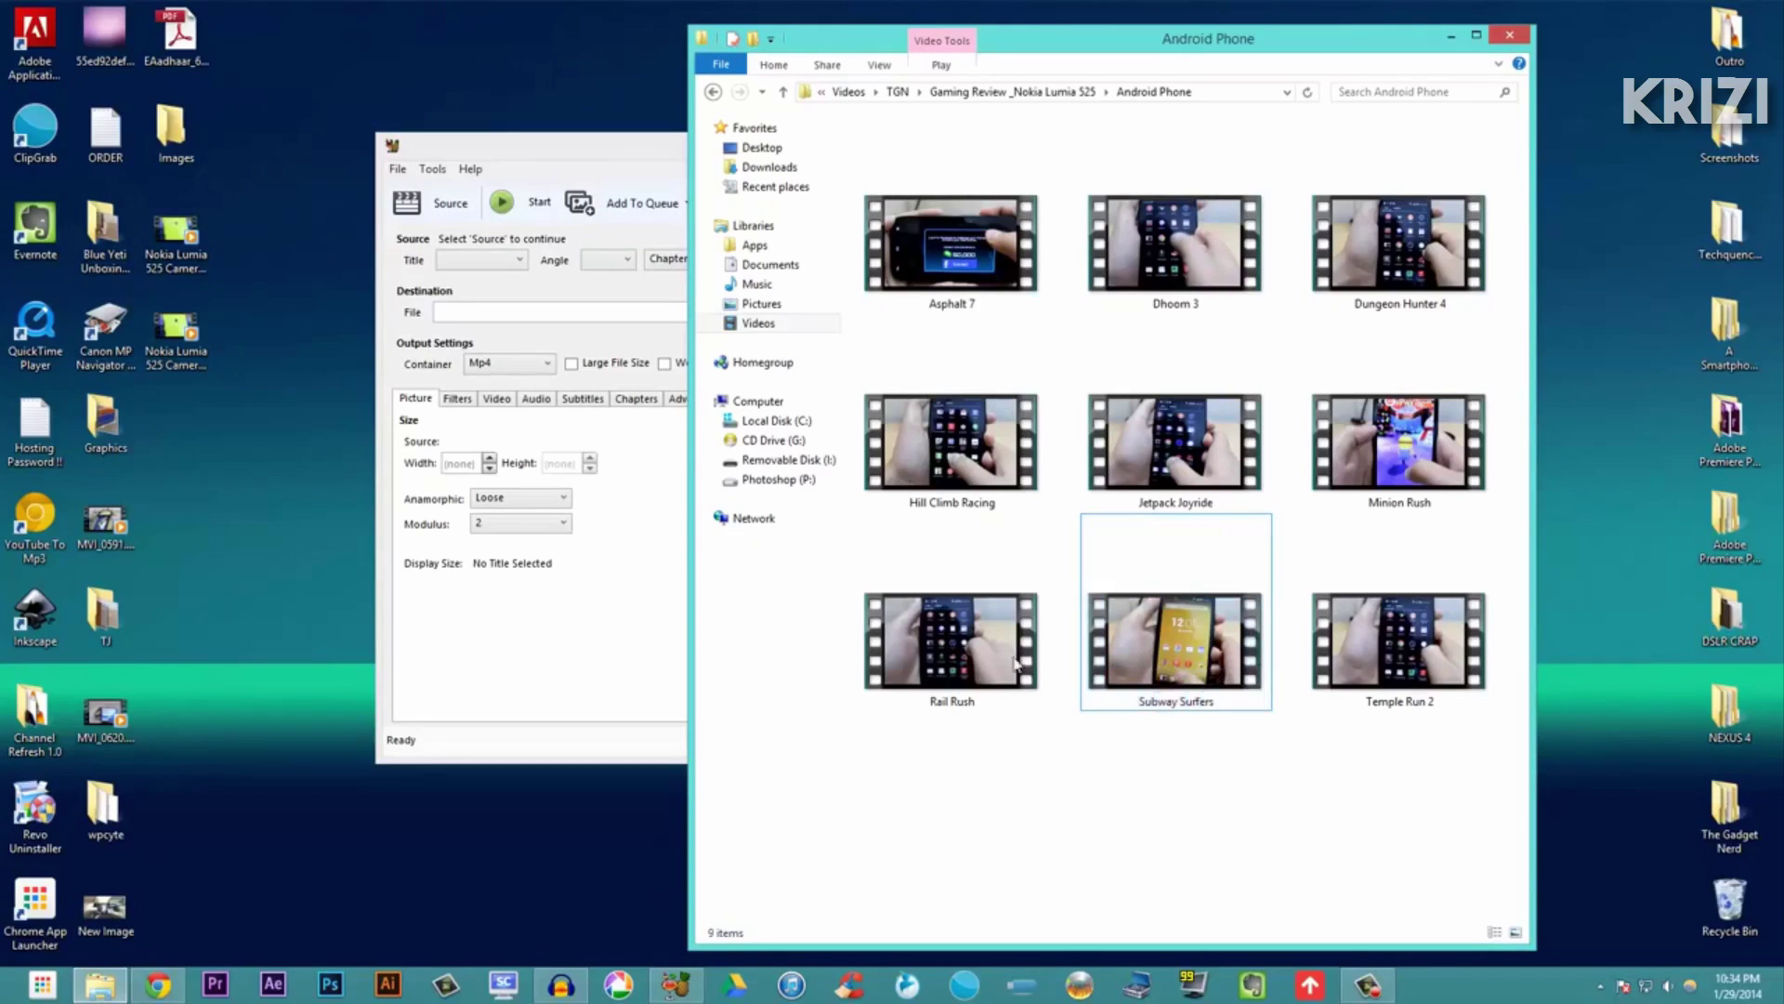
- Select the Normal preset in HandBrake
click(470, 606)
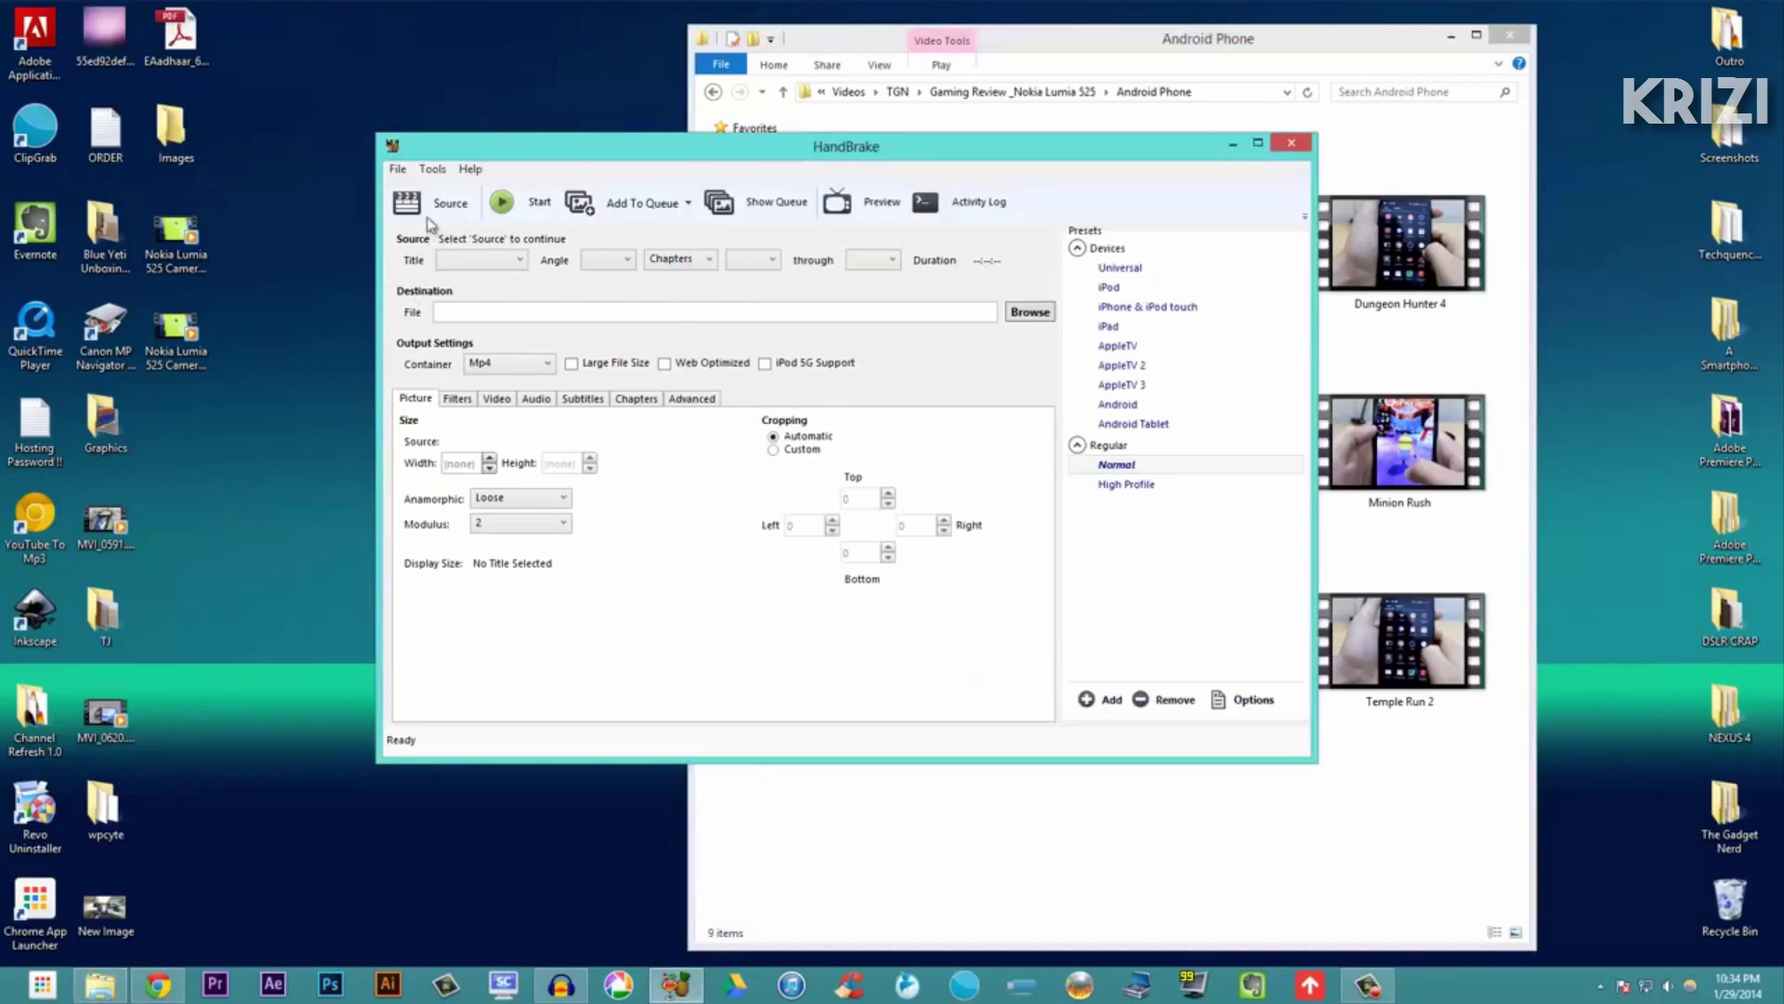
click(437, 203)
click(916, 479)
click(1134, 467)
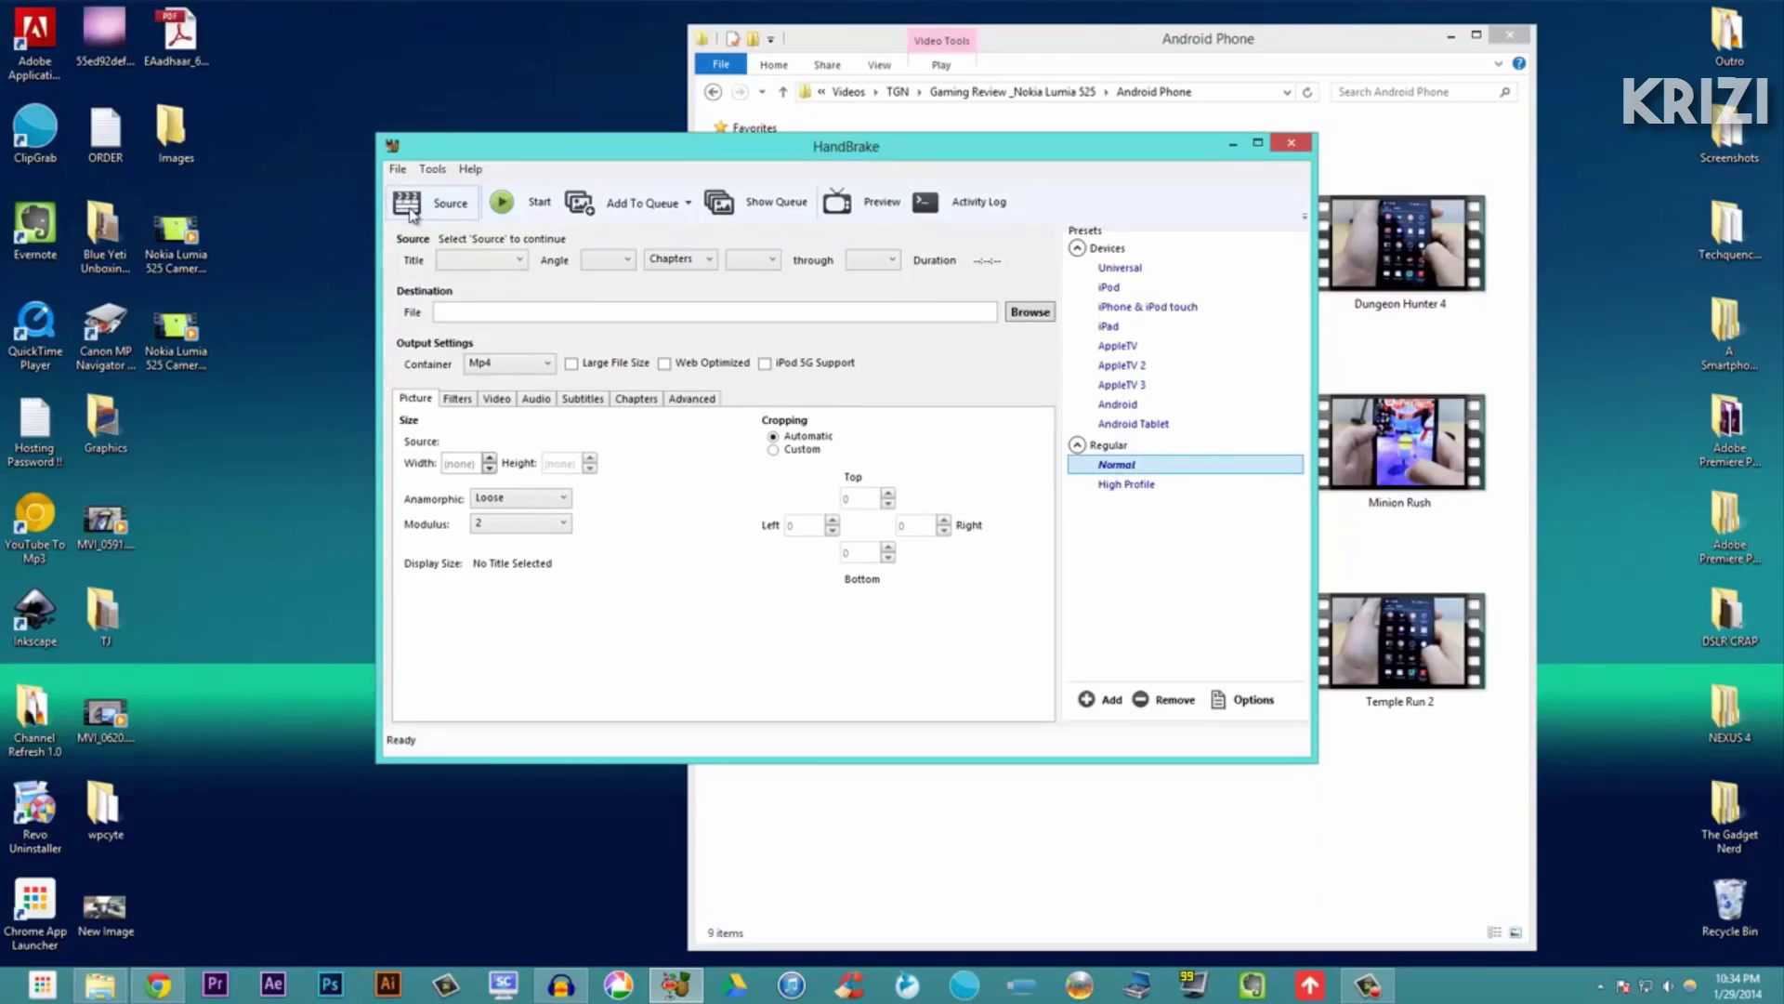
- Open Subway Surfers from Videos > TGN > Gaming Review > Android Phone as the source
click(437, 203)
click(439, 253)
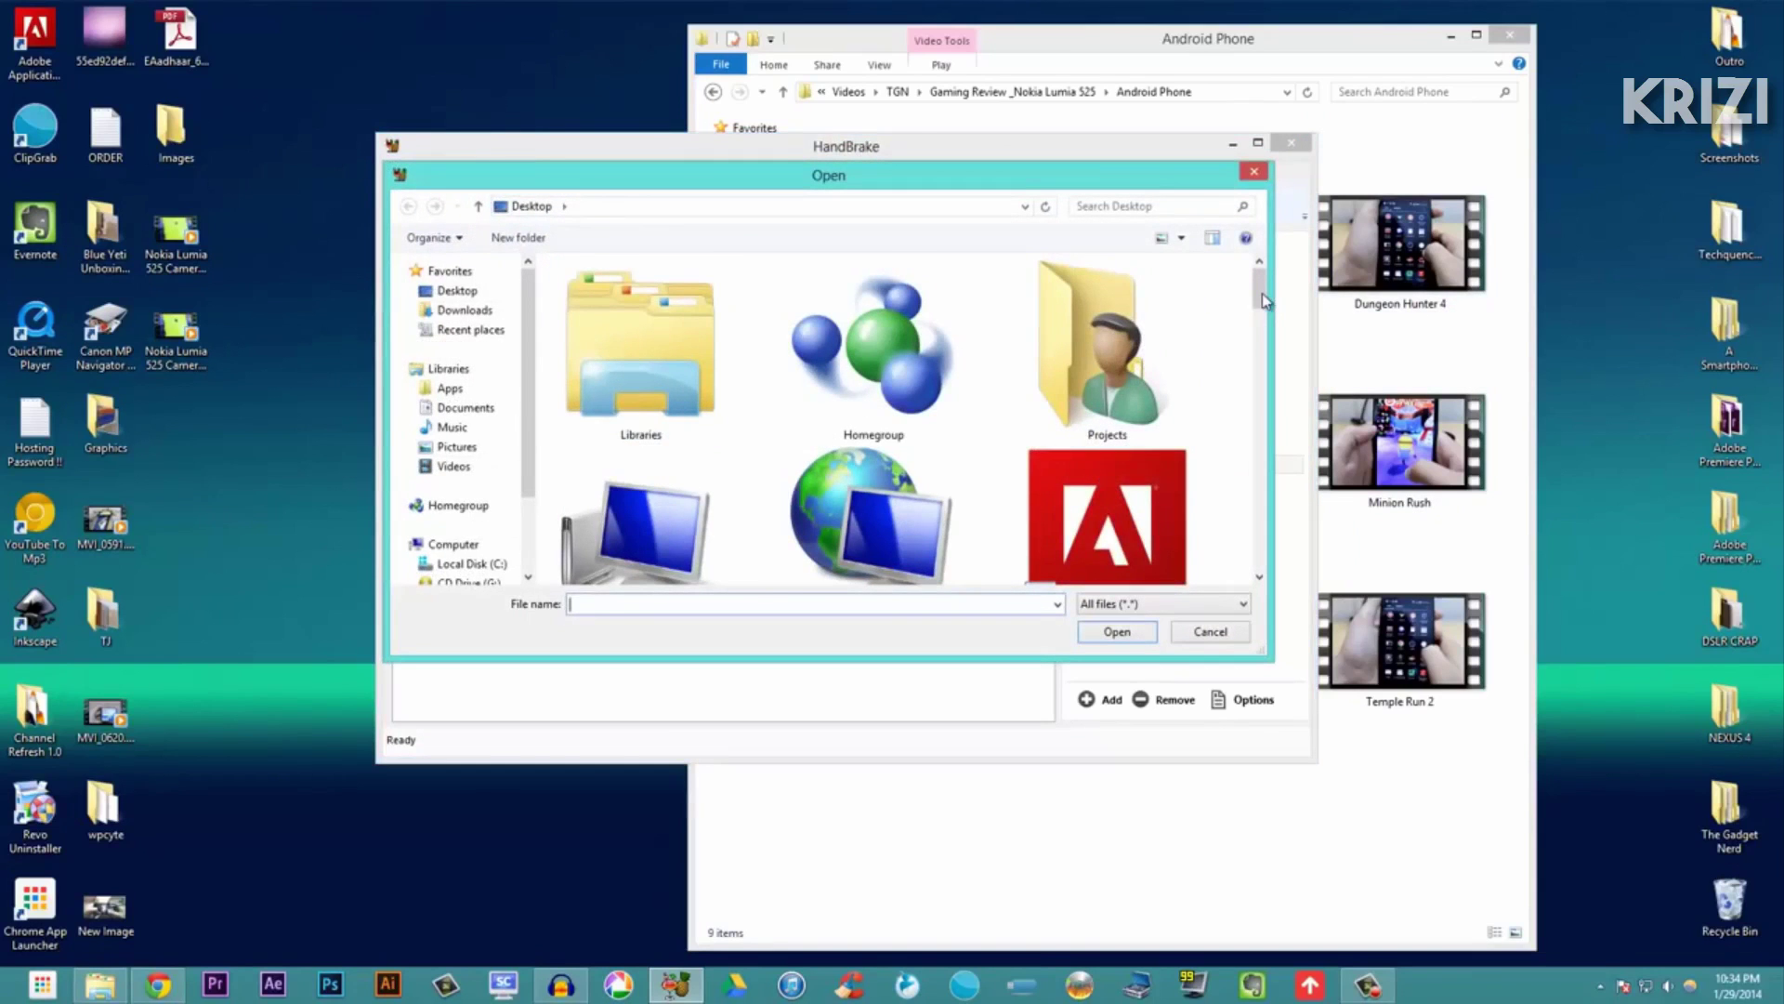
scroll(910, 418, down, 1)
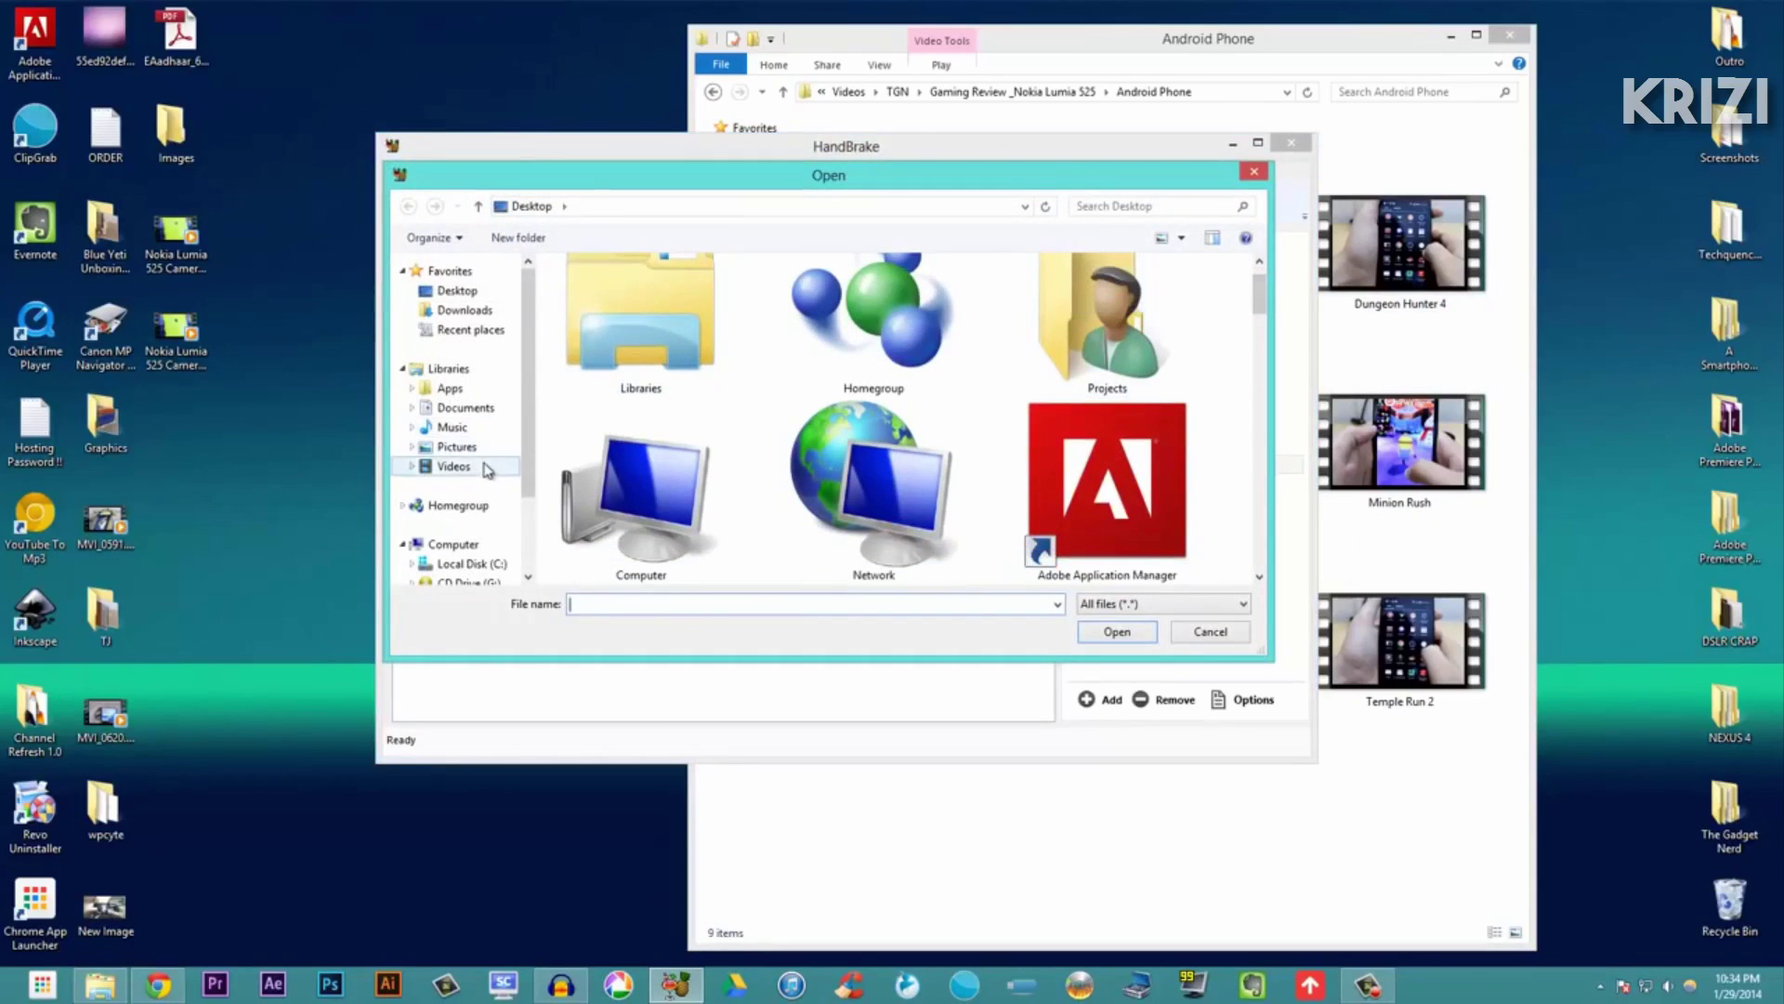
drag(456, 177, 705, 172)
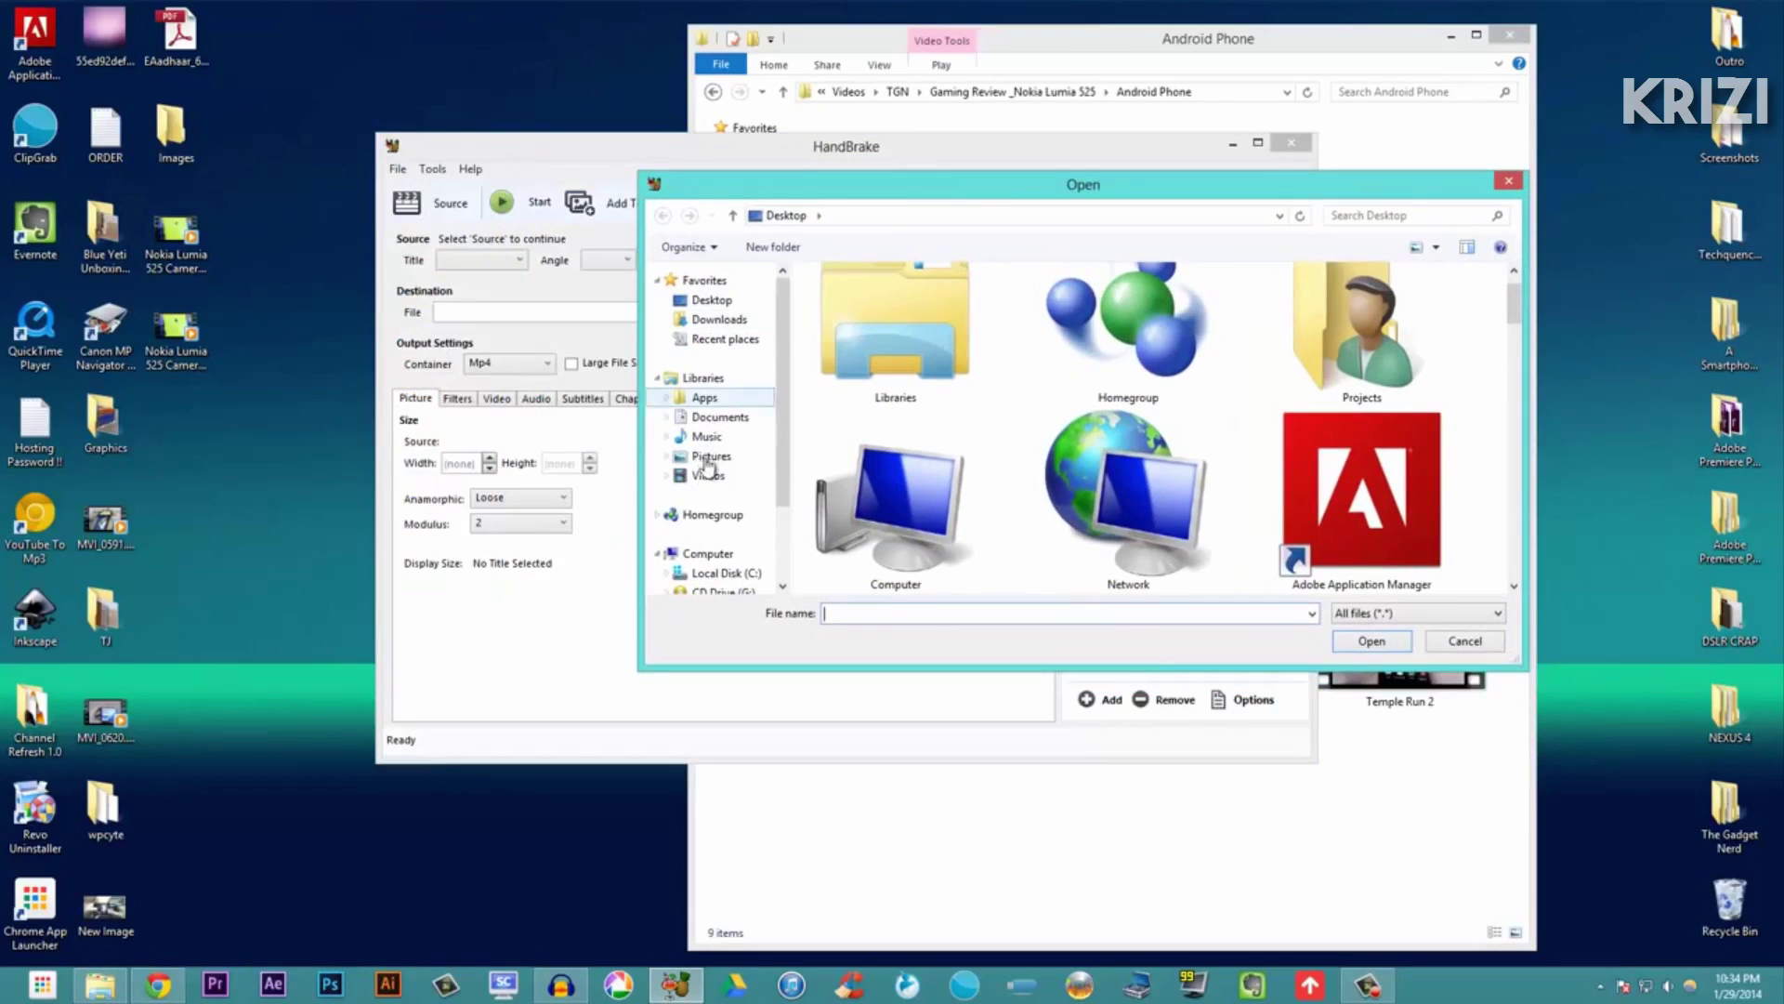
click(707, 477)
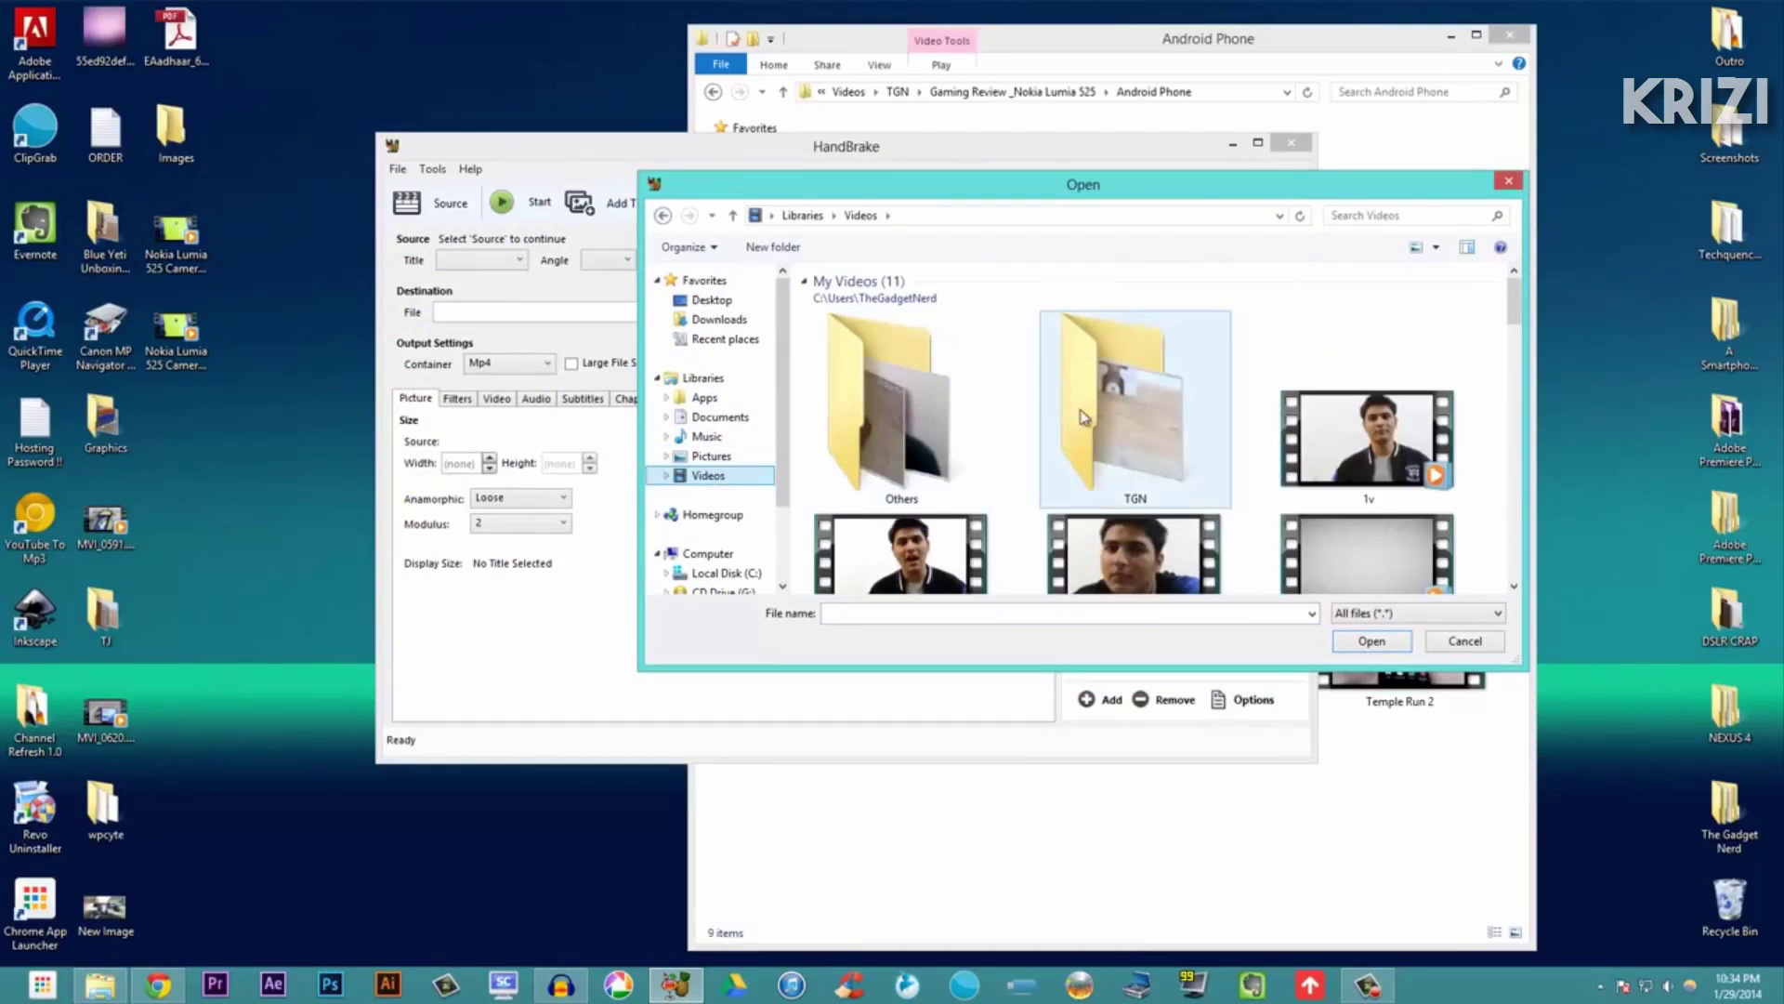
double_click(1129, 408)
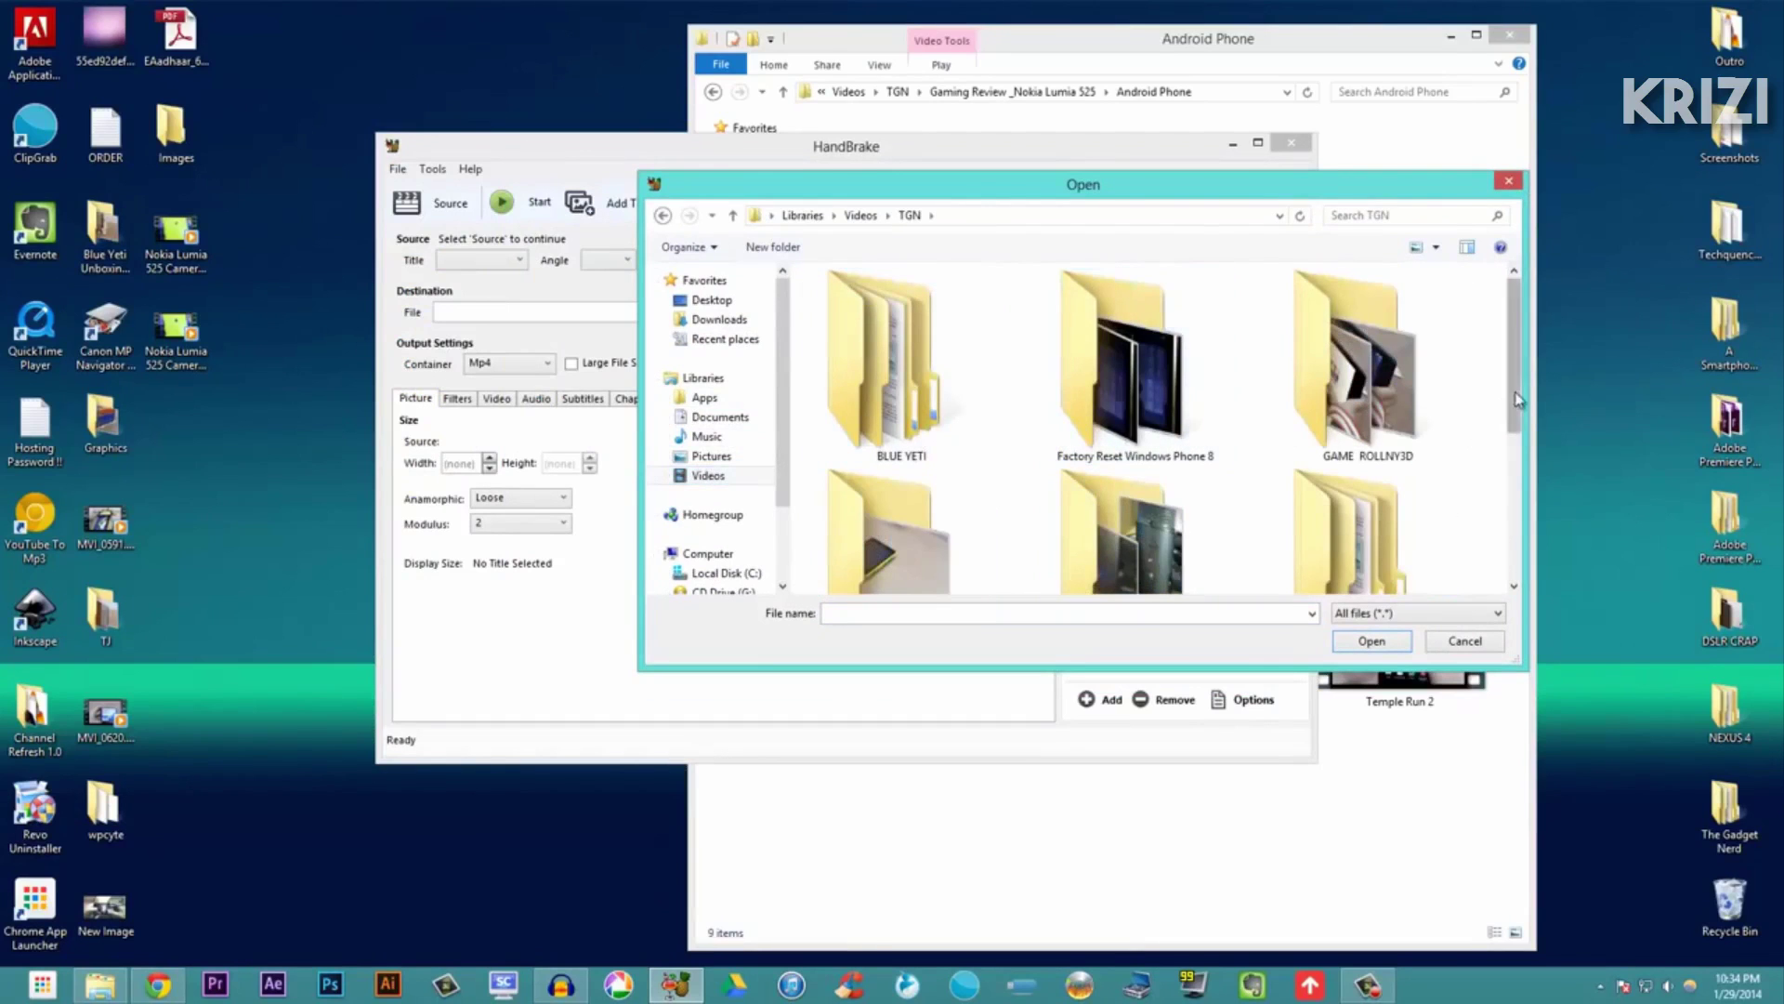
drag(1516, 409, 1522, 505)
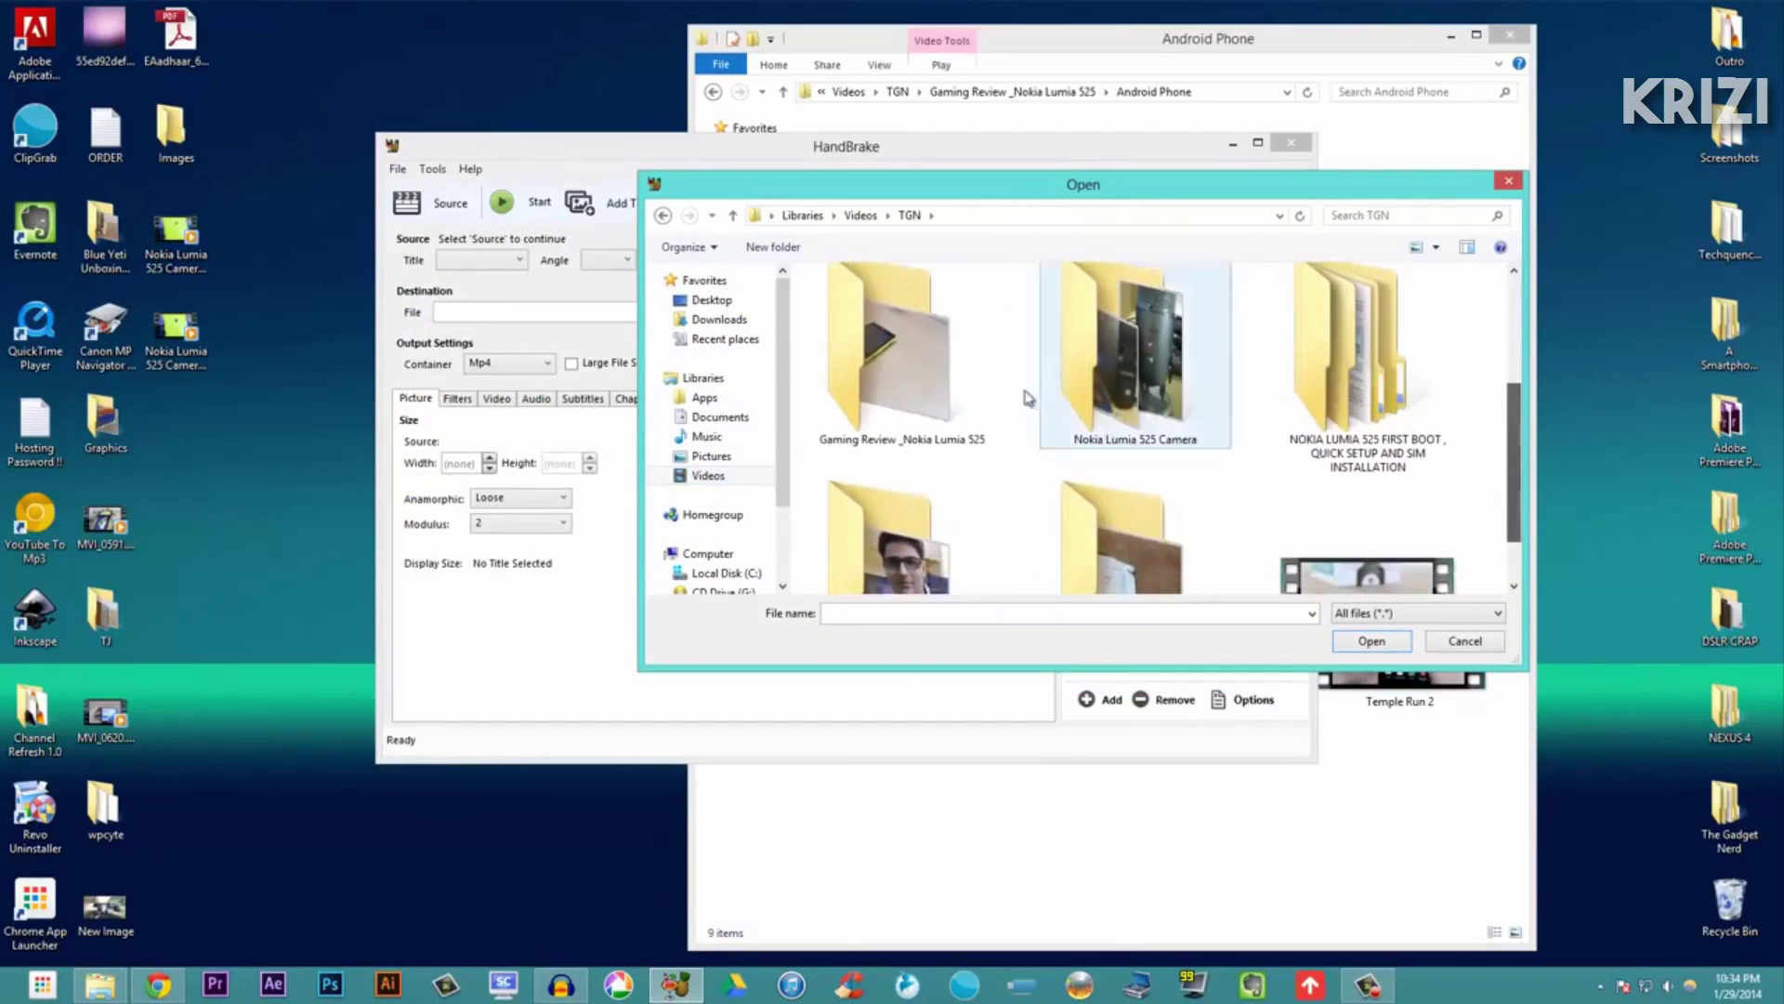
double_click(957, 366)
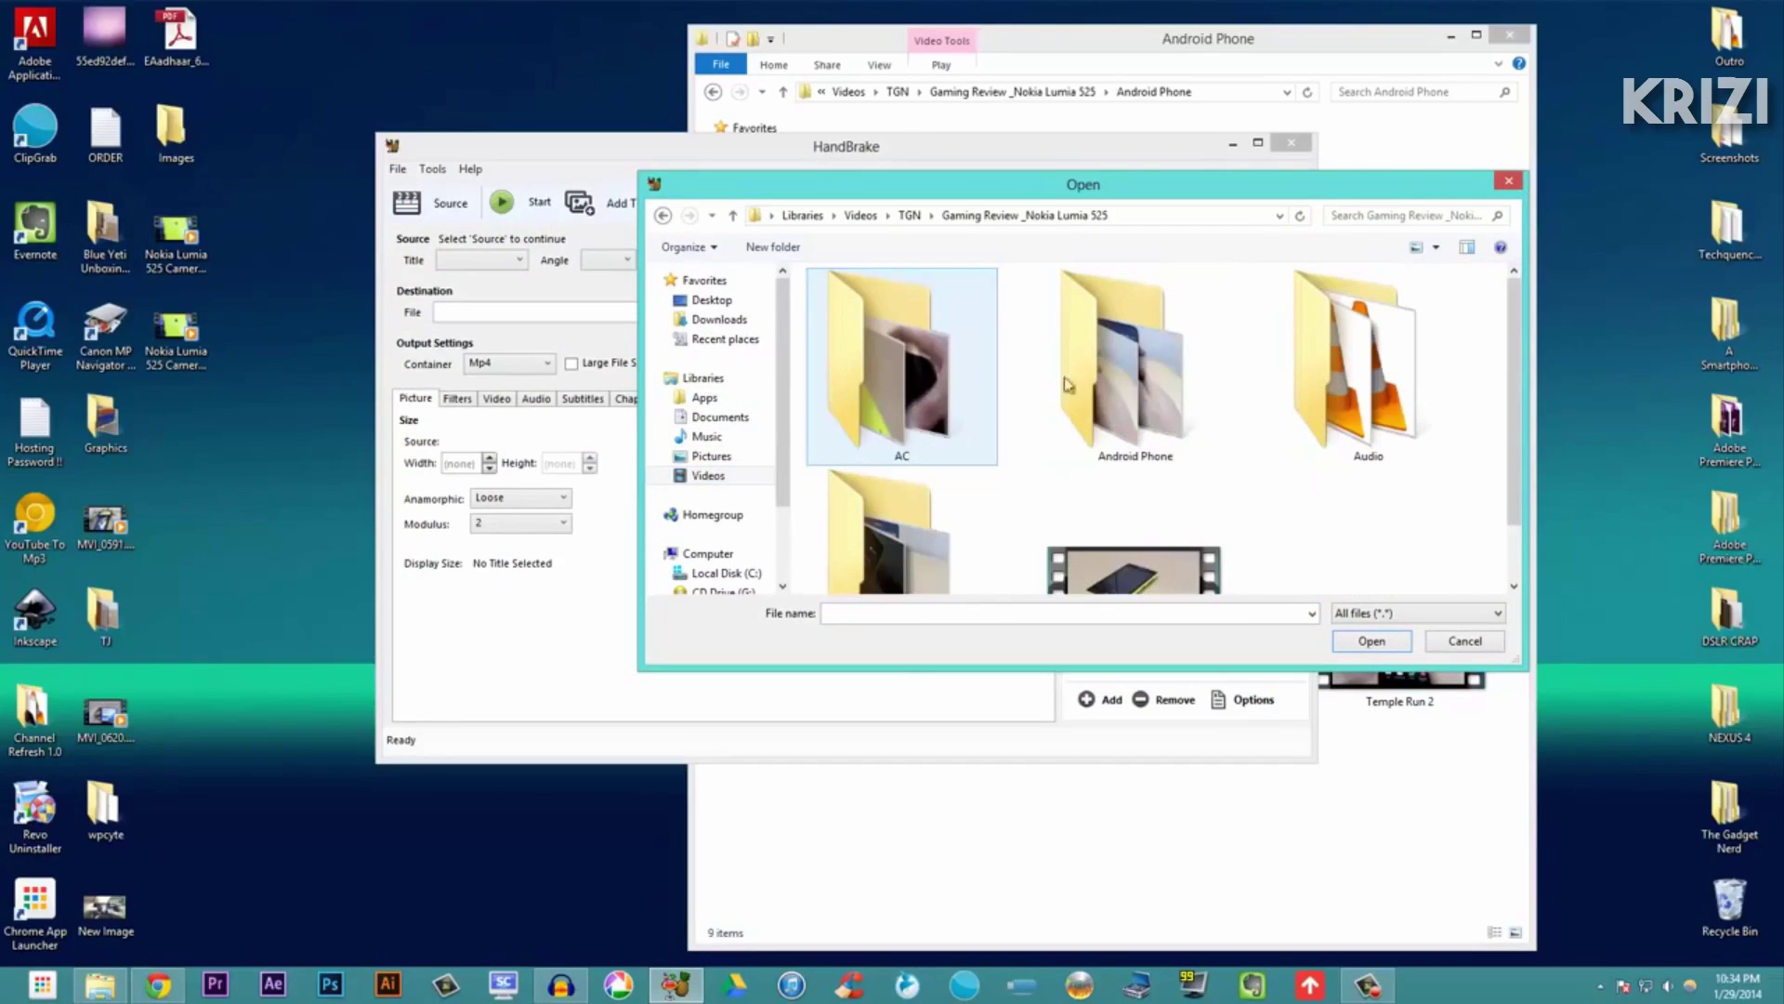
double_click(1191, 399)
drag(1522, 497, 1522, 531)
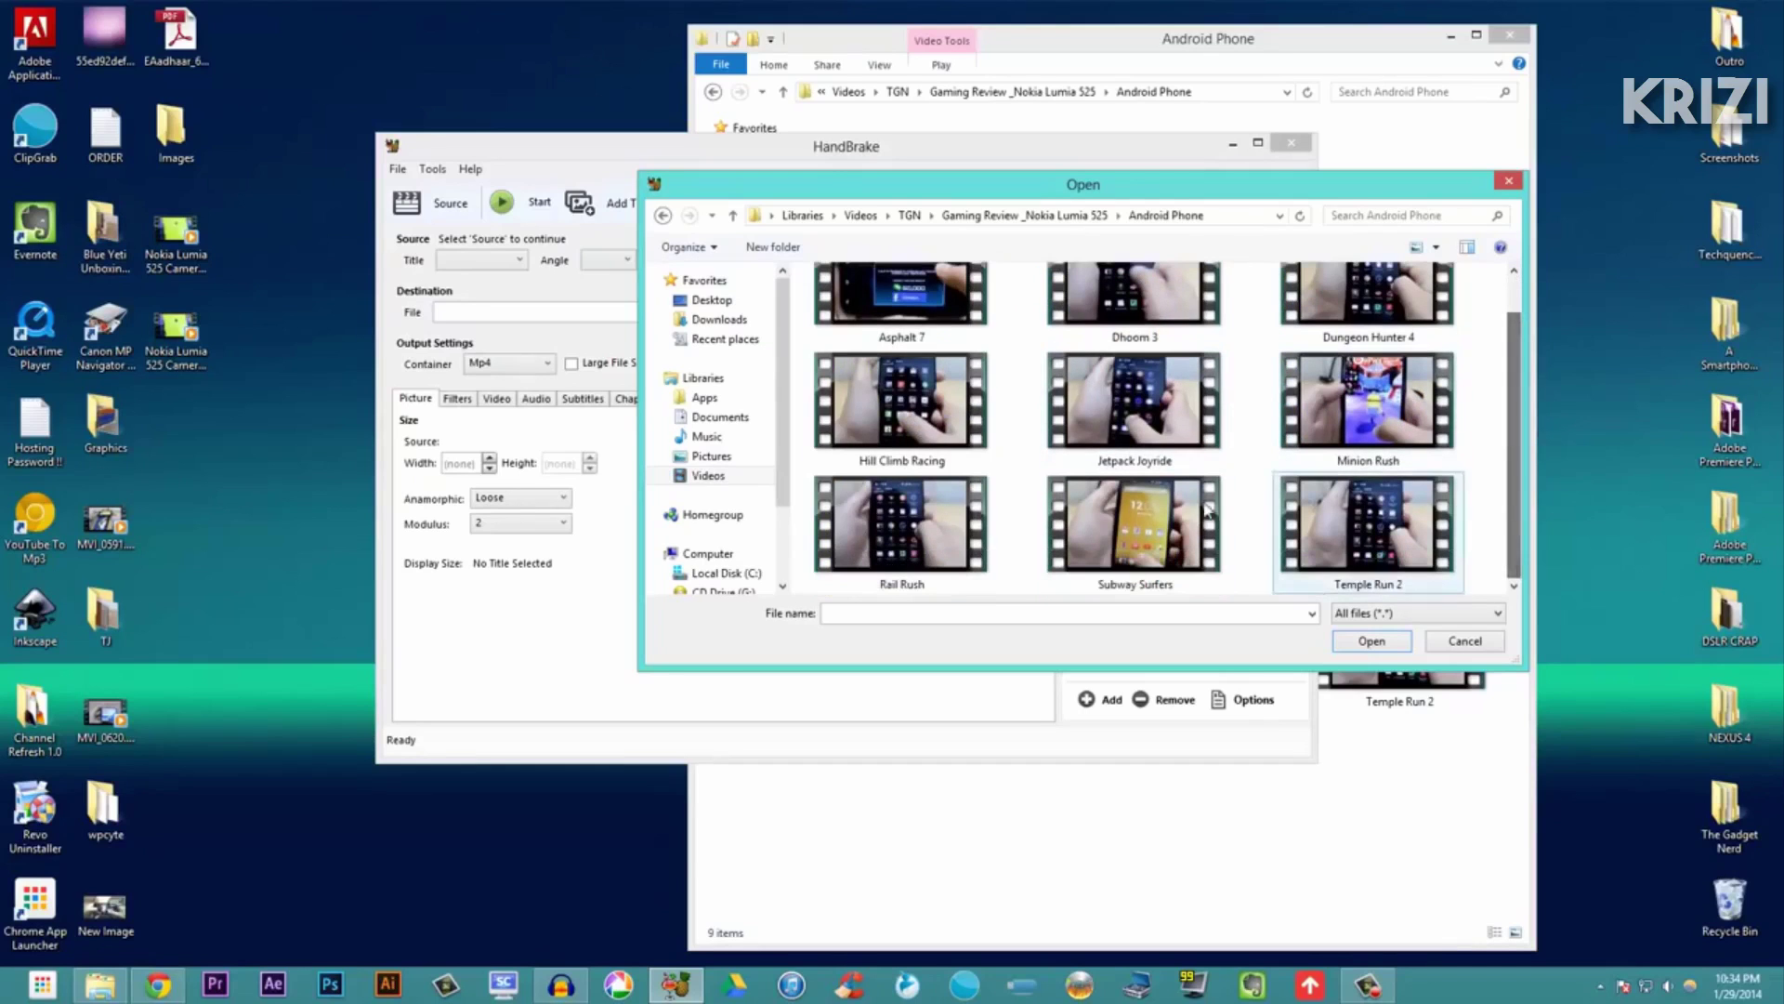
click(1157, 539)
click(1370, 641)
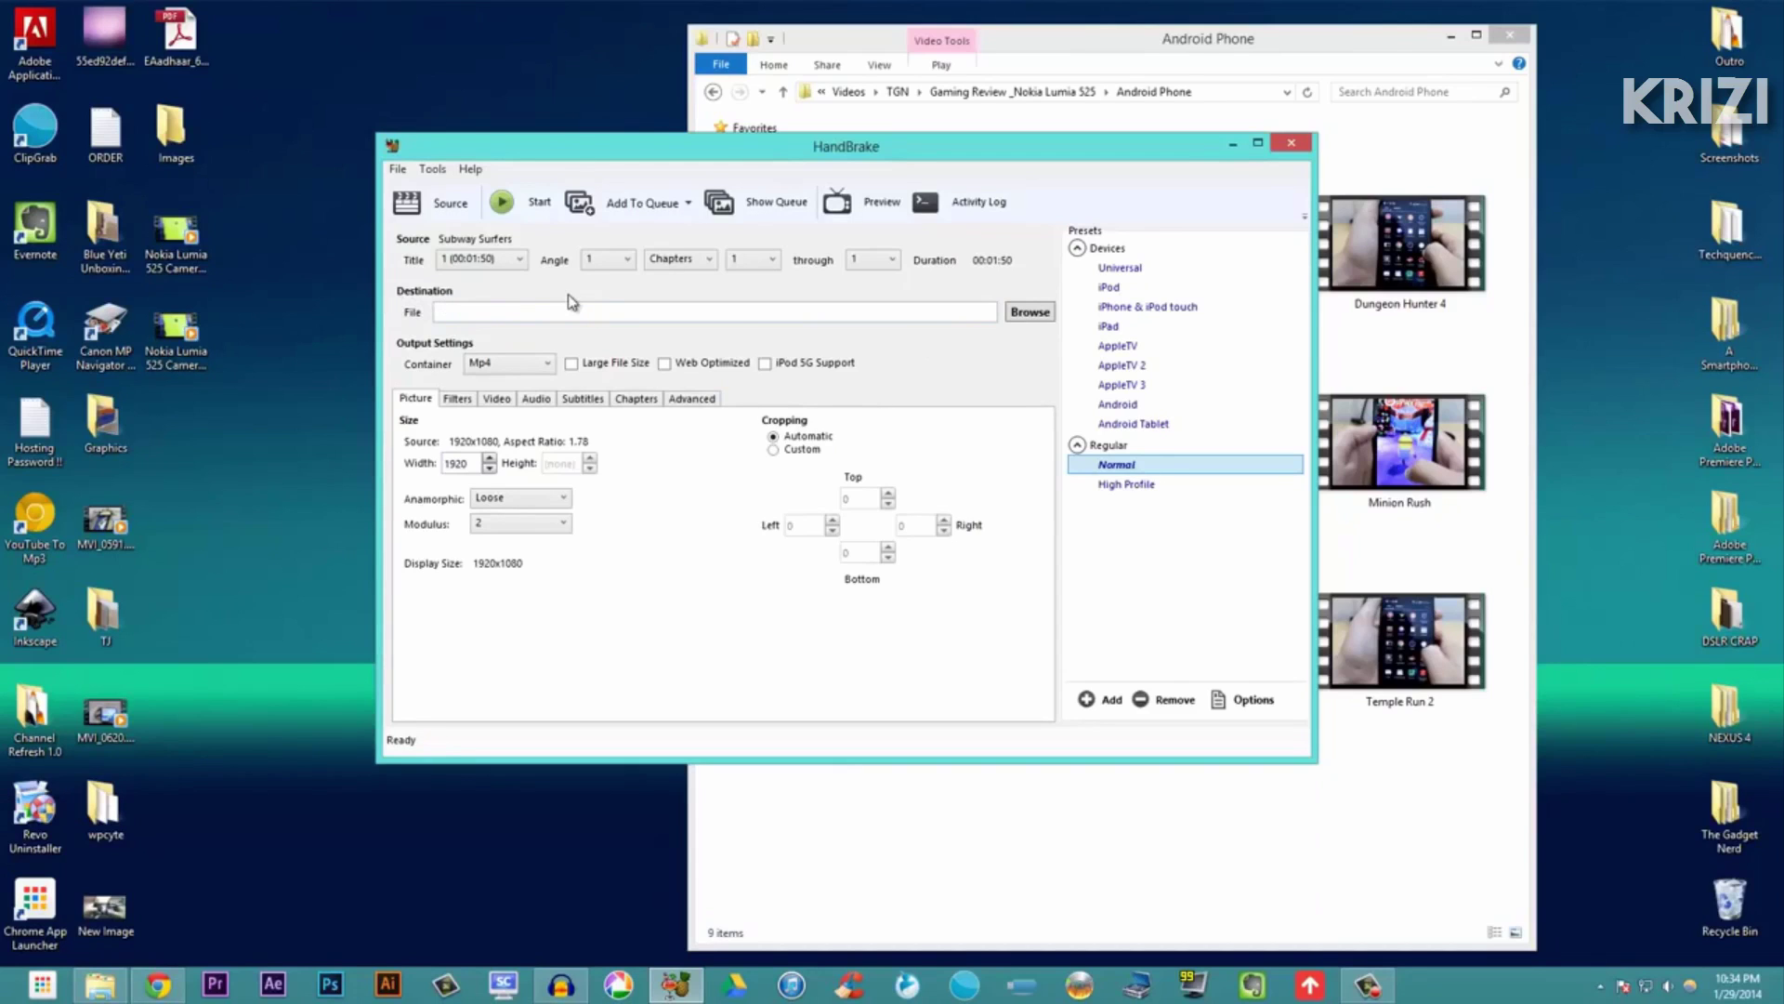
- Name the output file 'Subway Surfers 2' in the Android Phone folder and save
click(1023, 314)
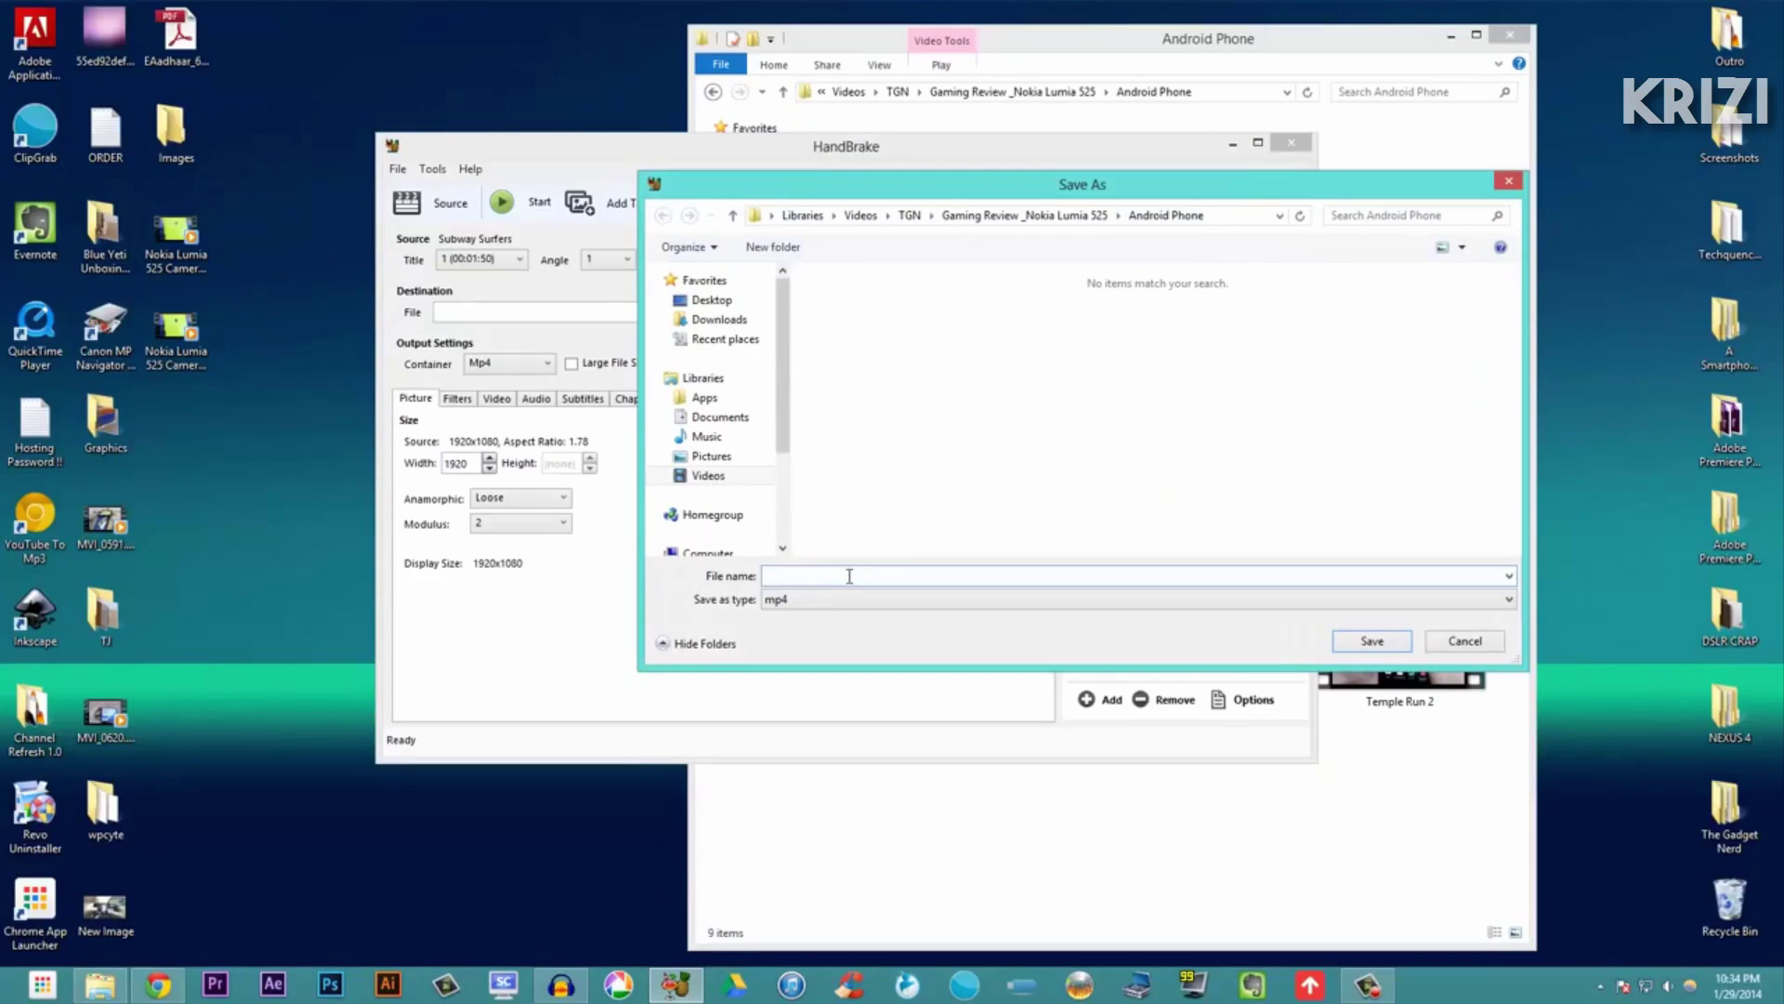
text(Subway Sur)
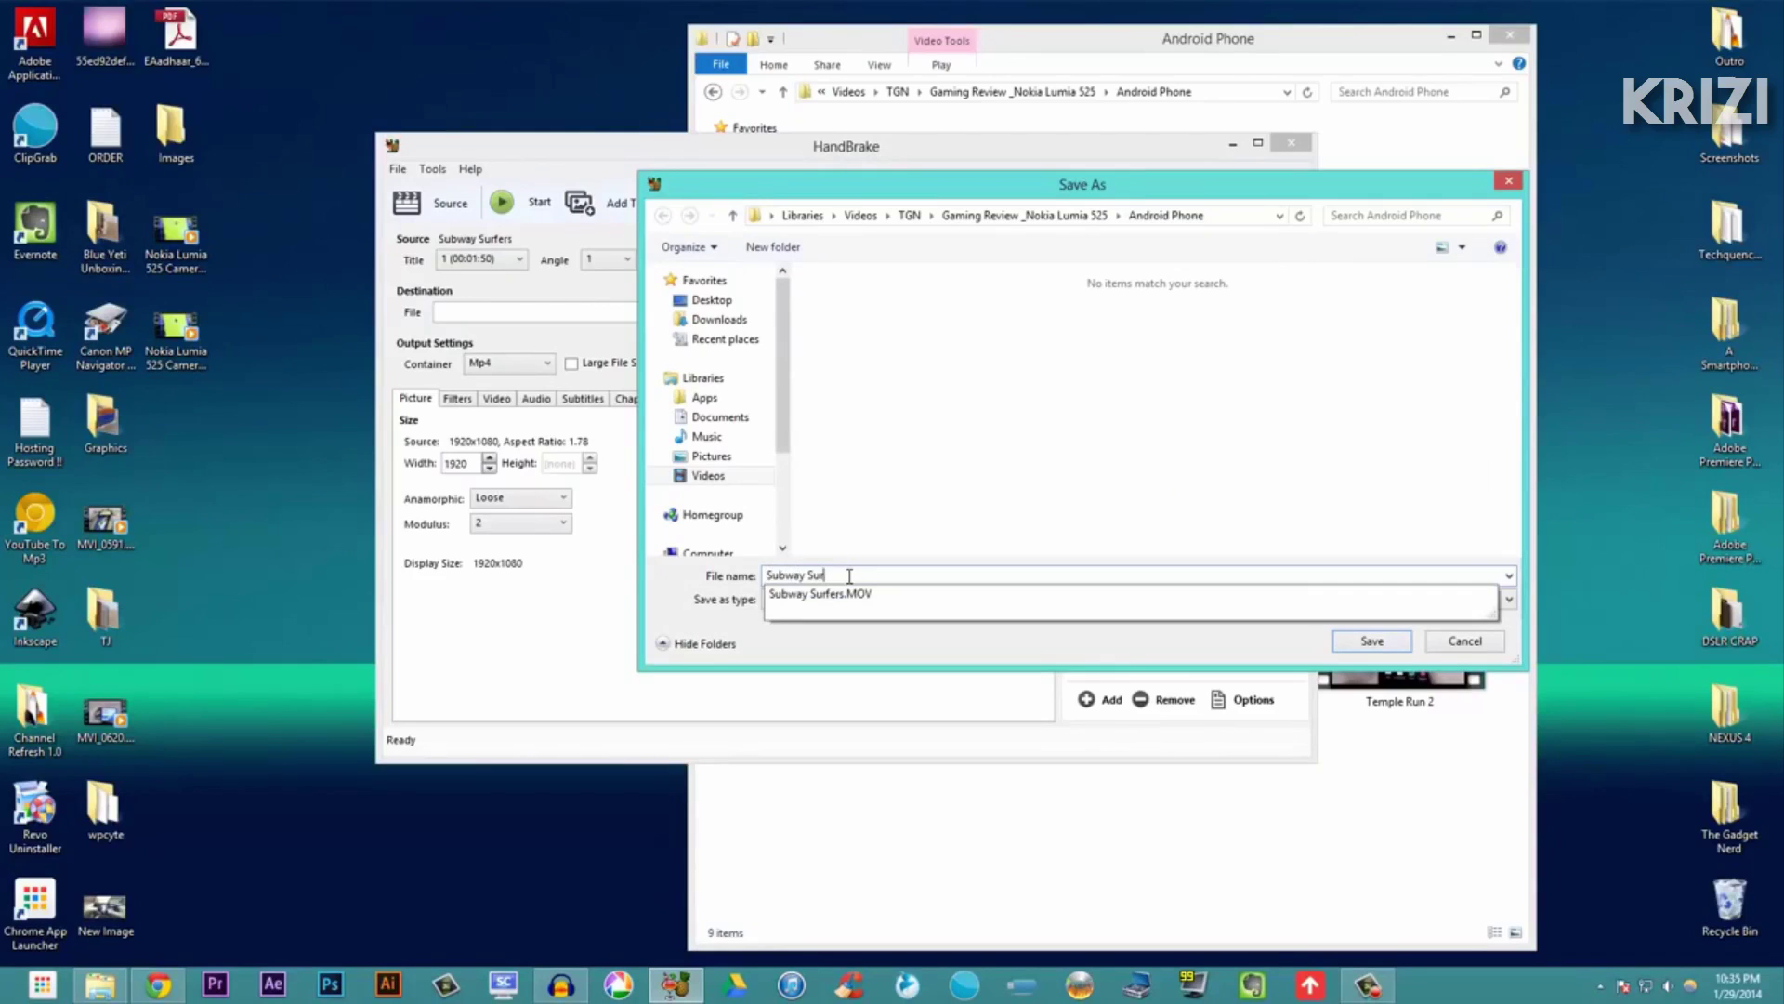
text(fers )
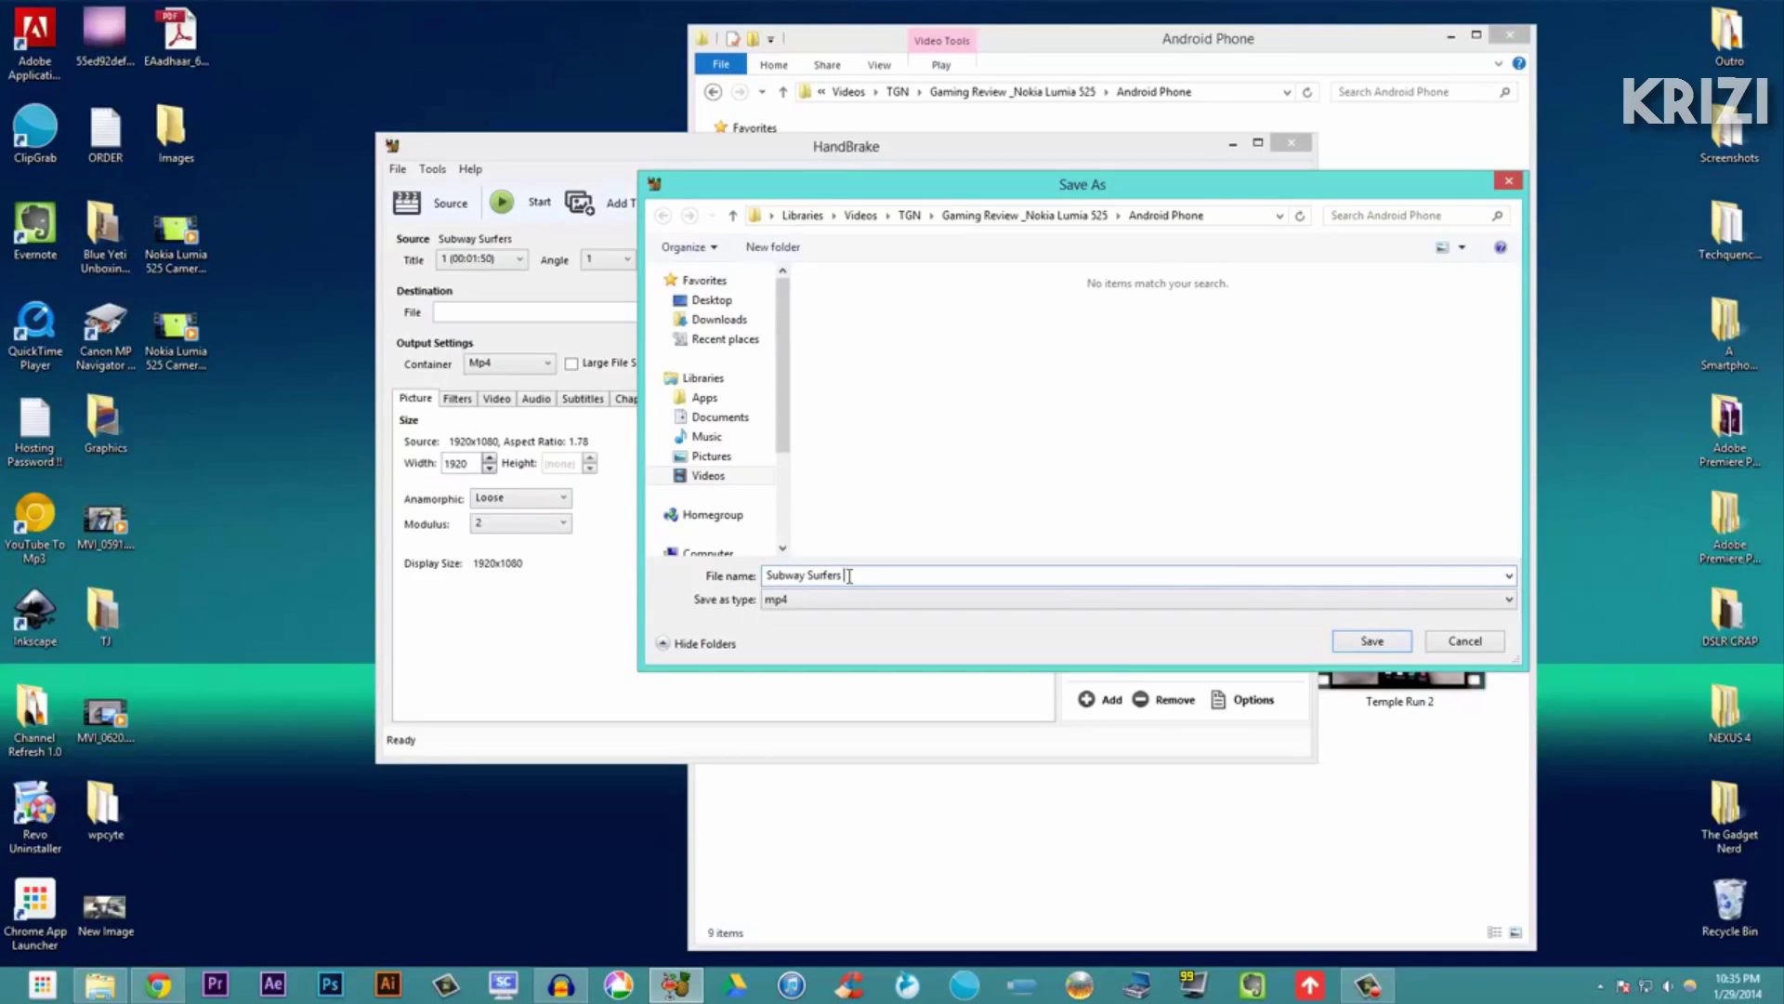
text(2)
click(1369, 643)
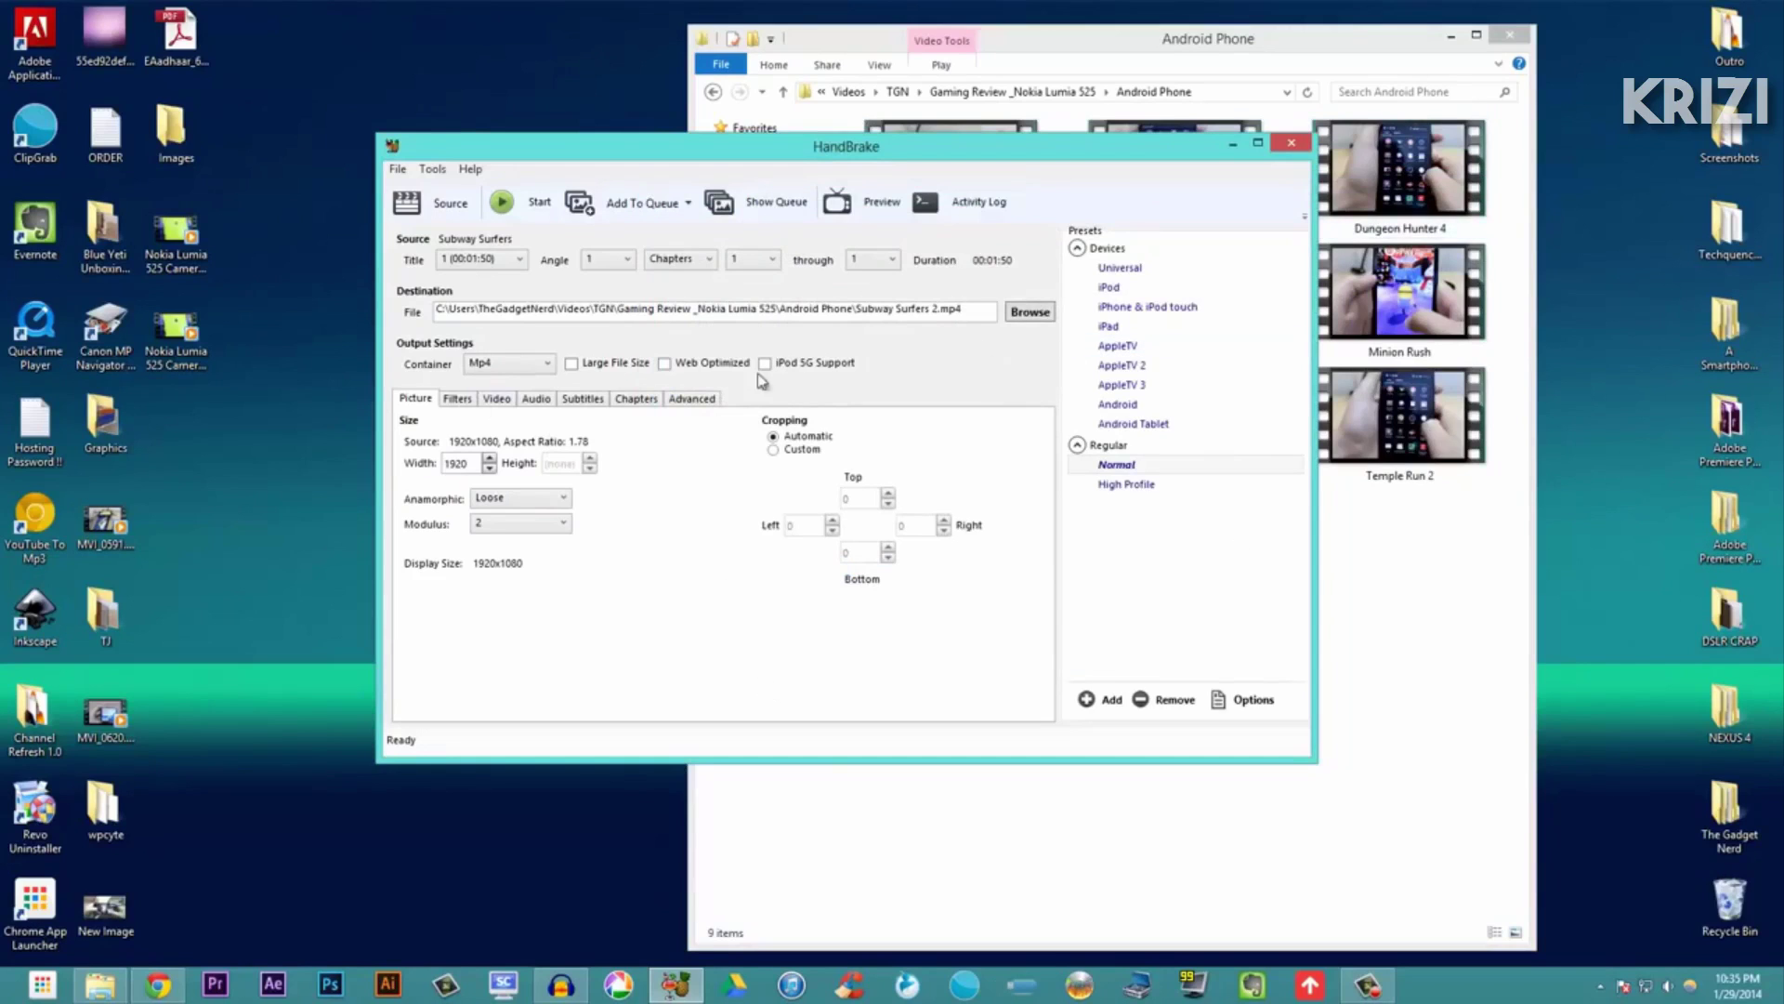
- Drag the Video tab's Constant Quality slider from RF 20 to RF 28
click(496, 401)
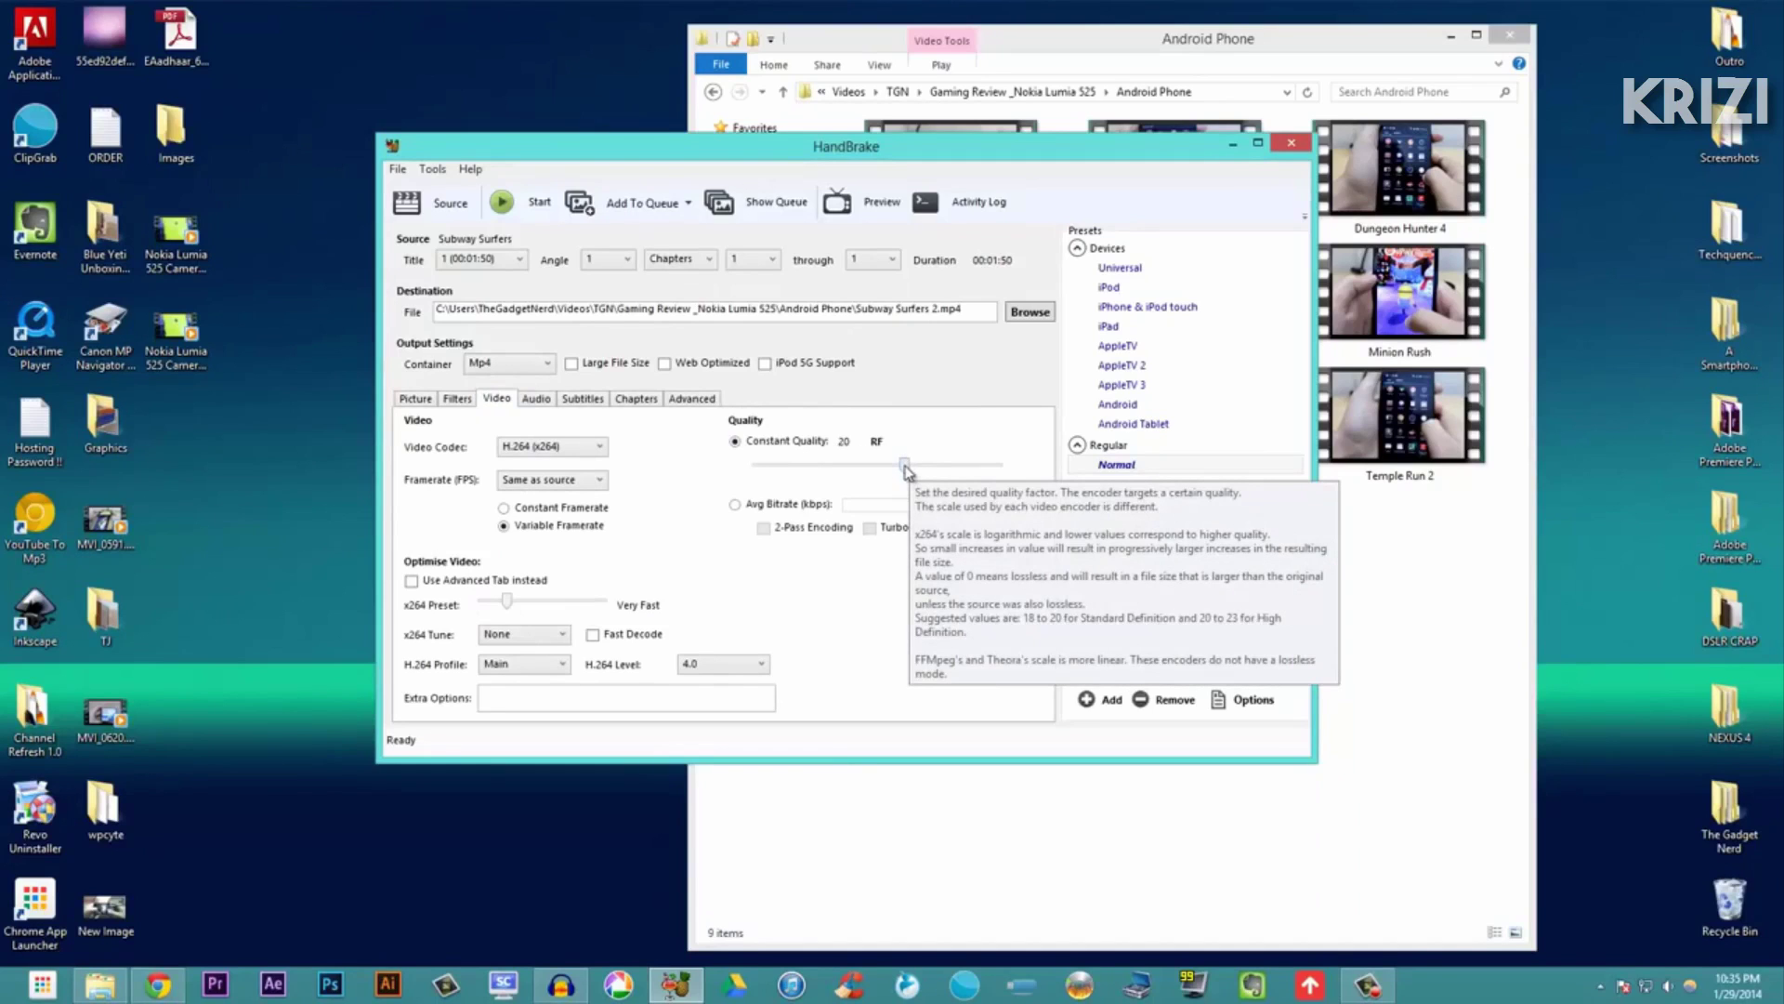
drag(906, 471, 867, 474)
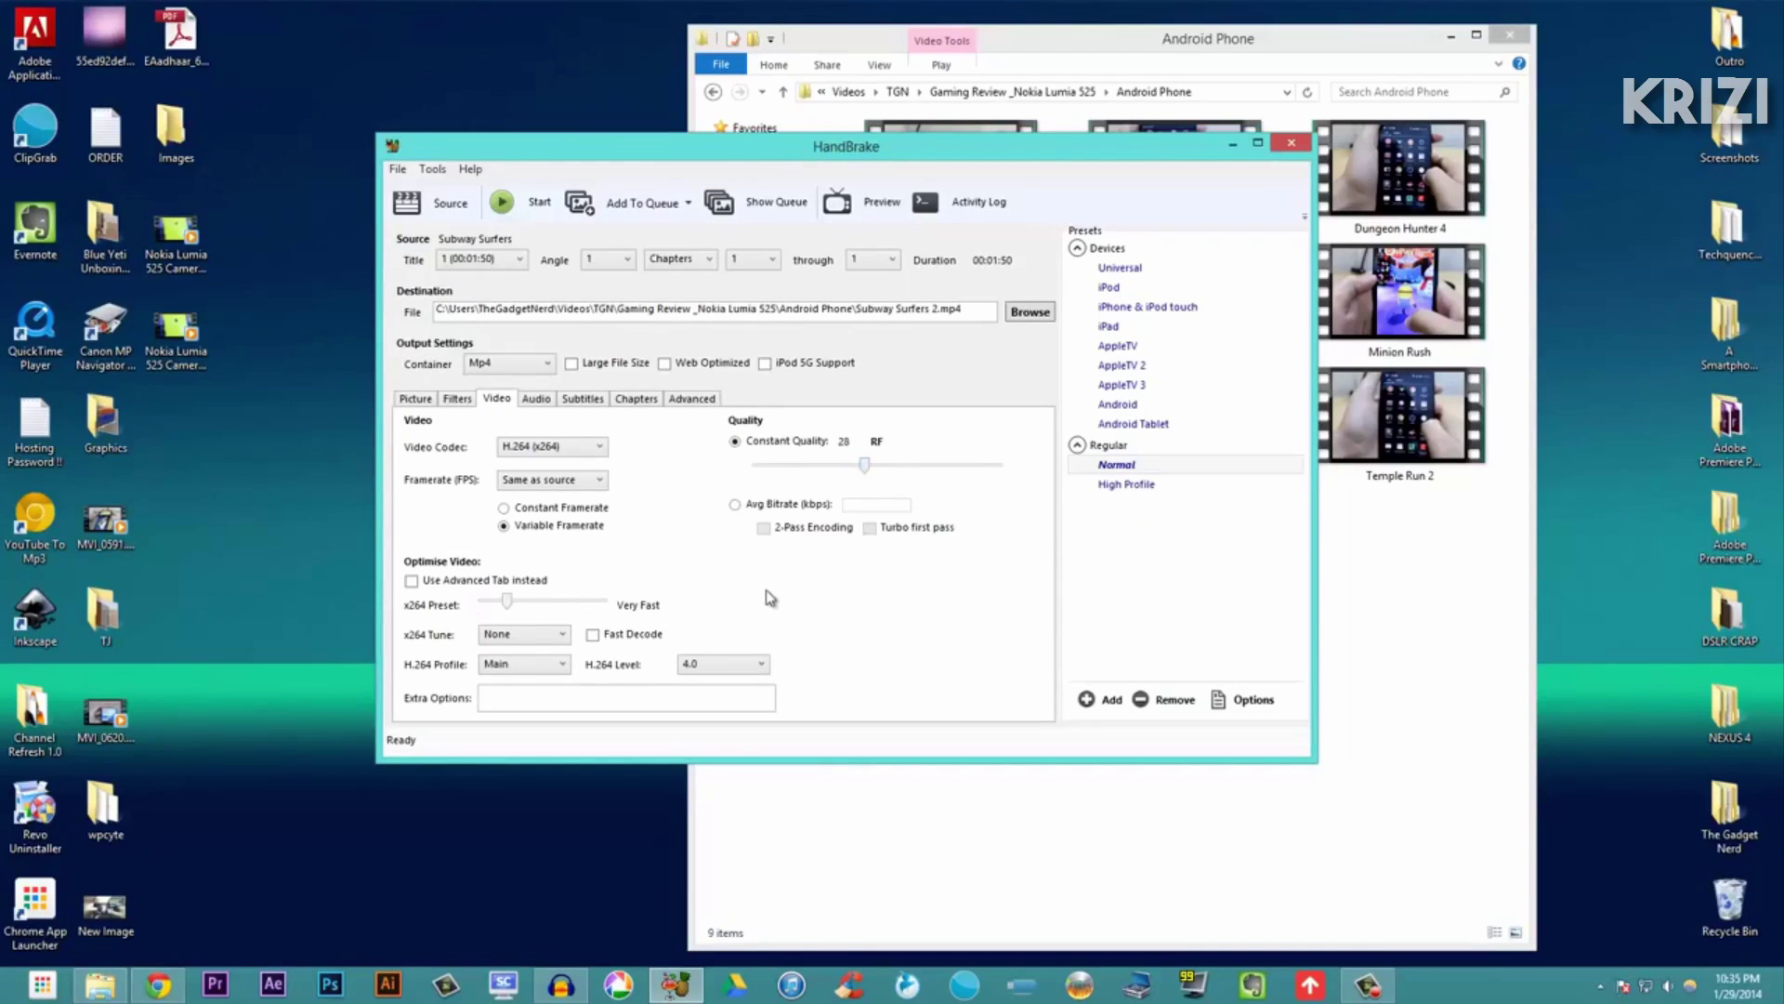
- Start the encode and close HandBrake once the queue finishes
click(531, 207)
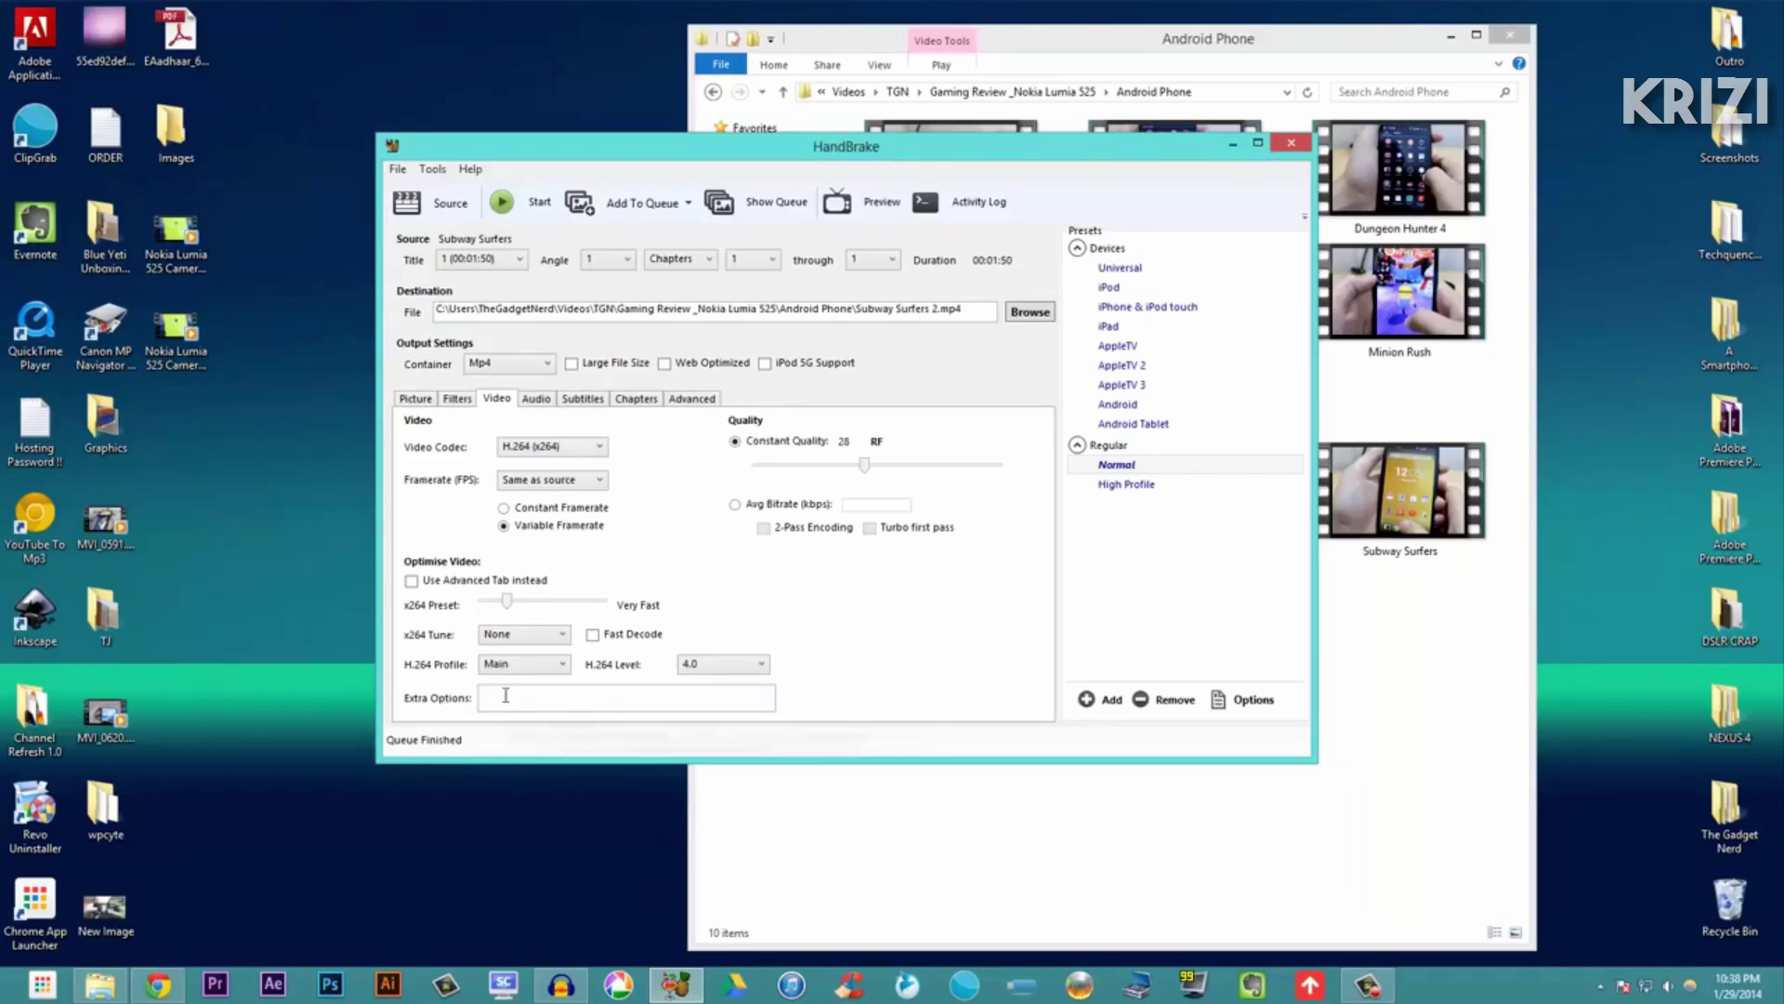
click(1292, 148)
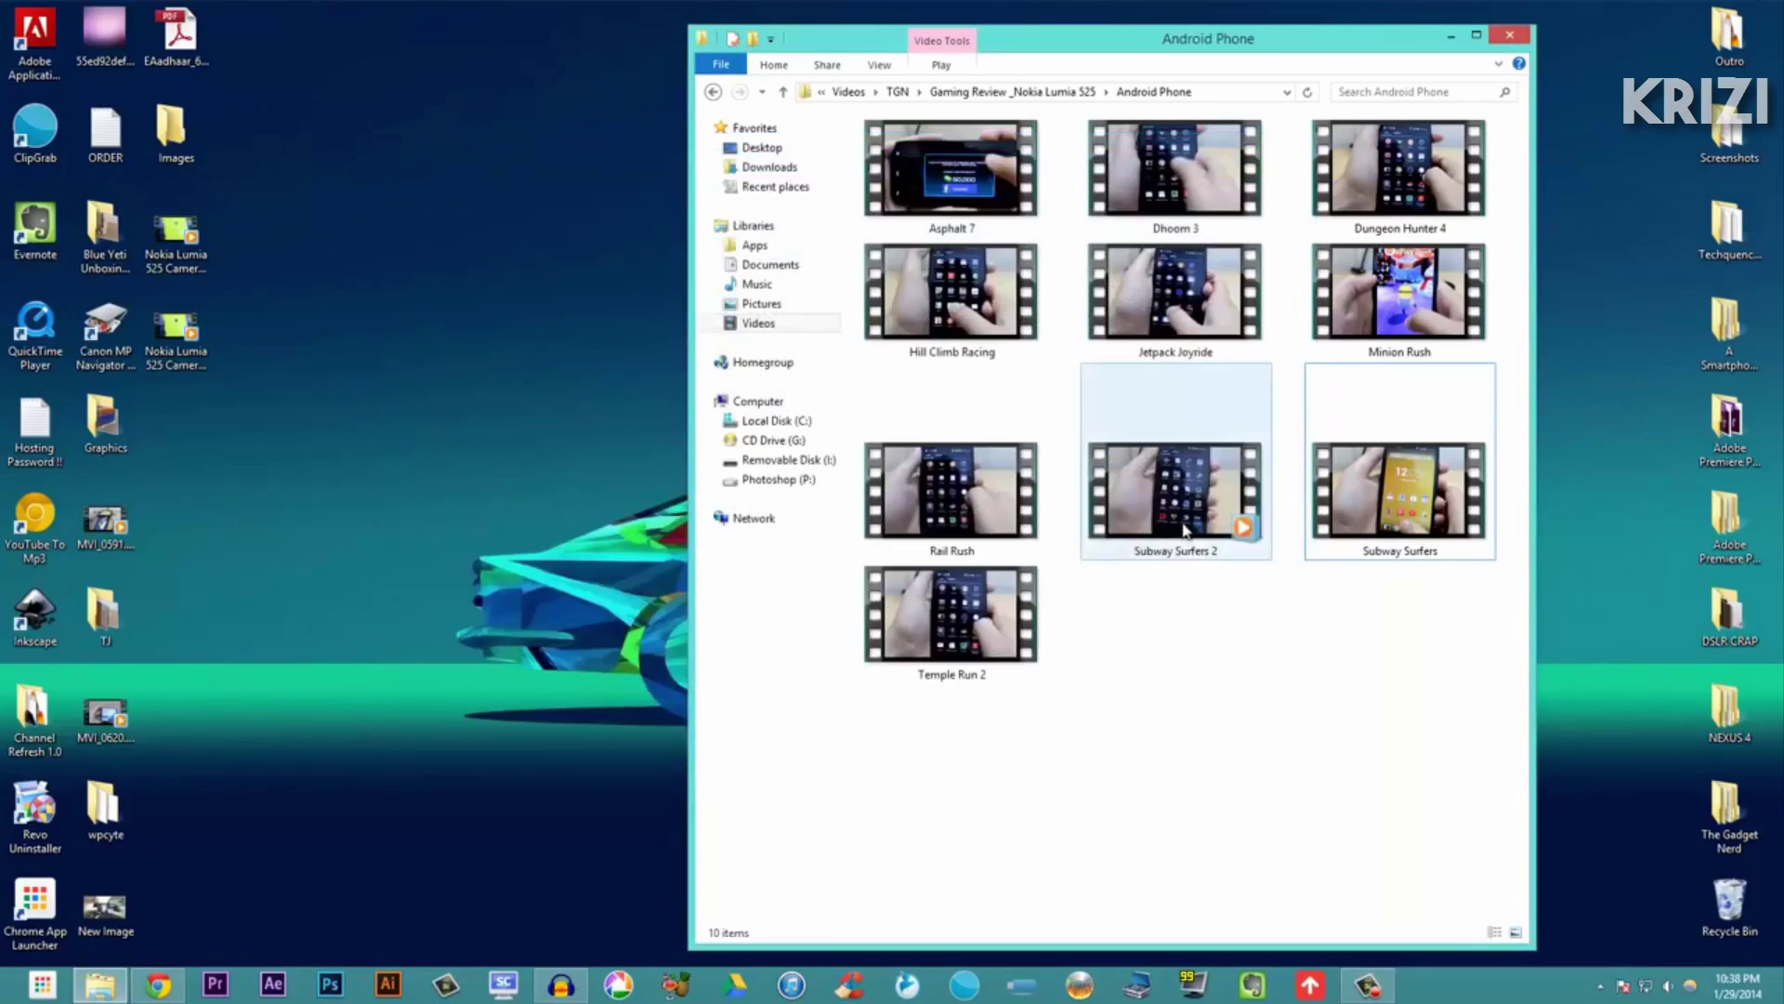
- Check Subway Surfers 2's size, then open the original Subway Surfers.MOV with VLC media player
drag(1199, 544, 1218, 633)
click(1201, 619)
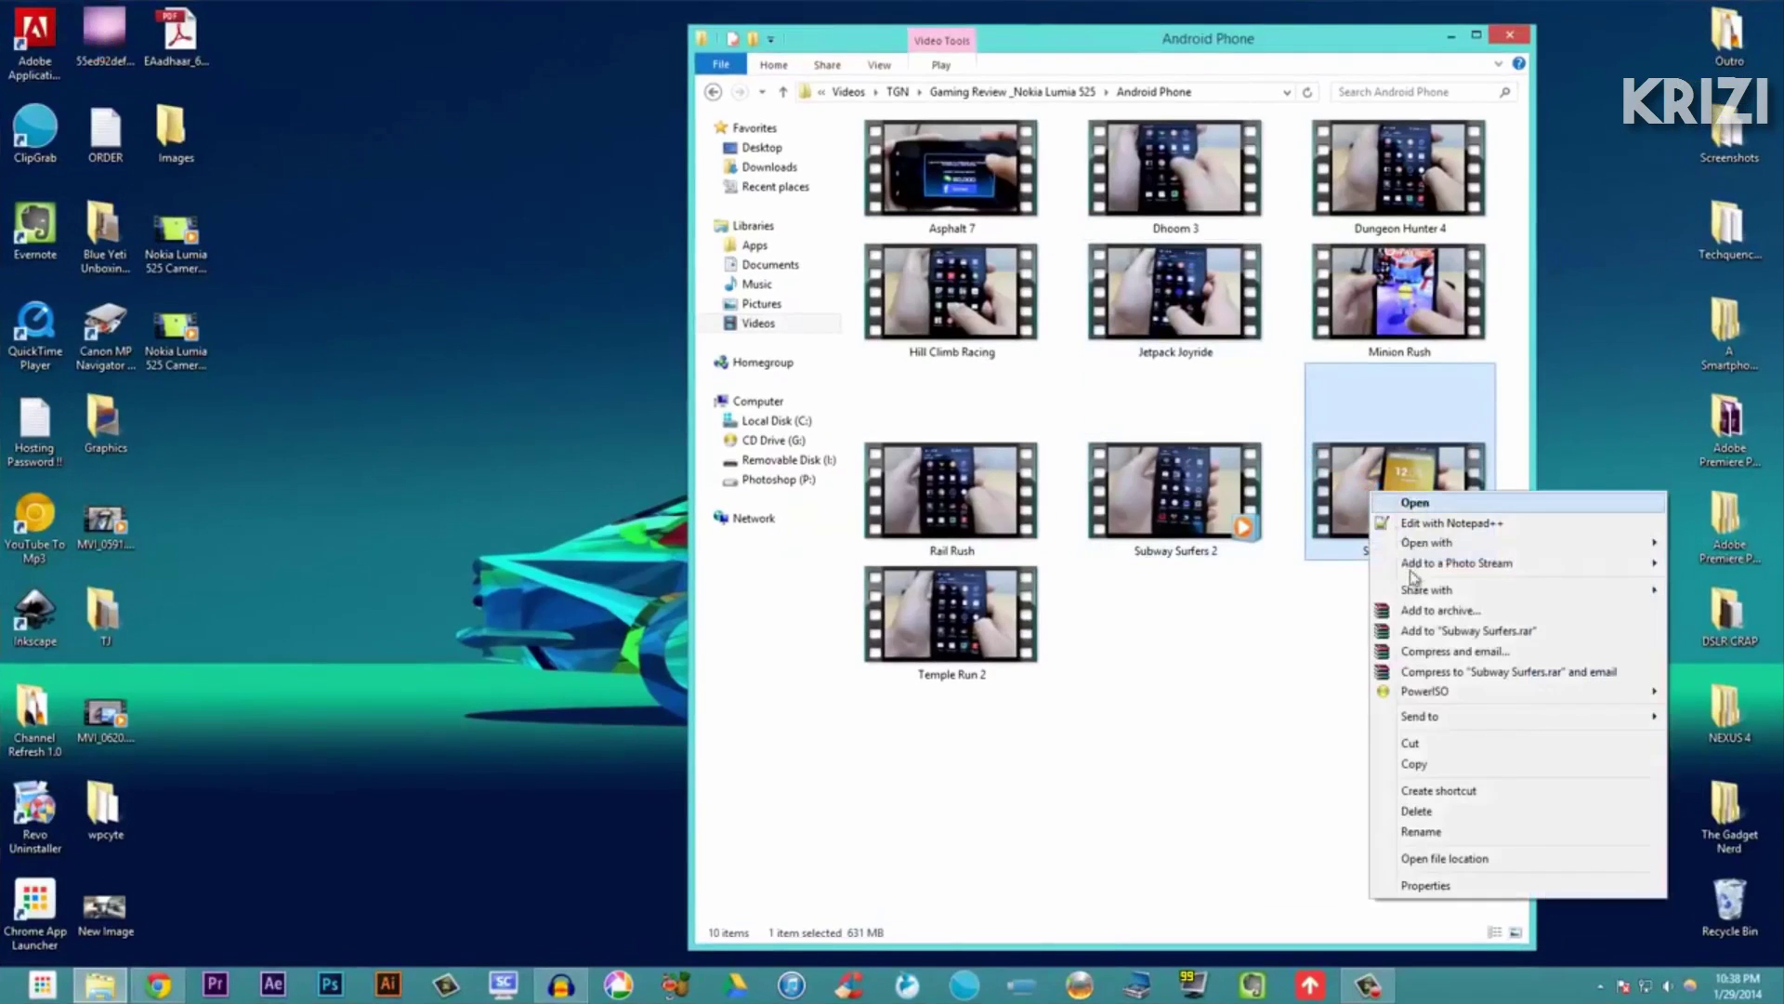
mouse_move(1414, 546)
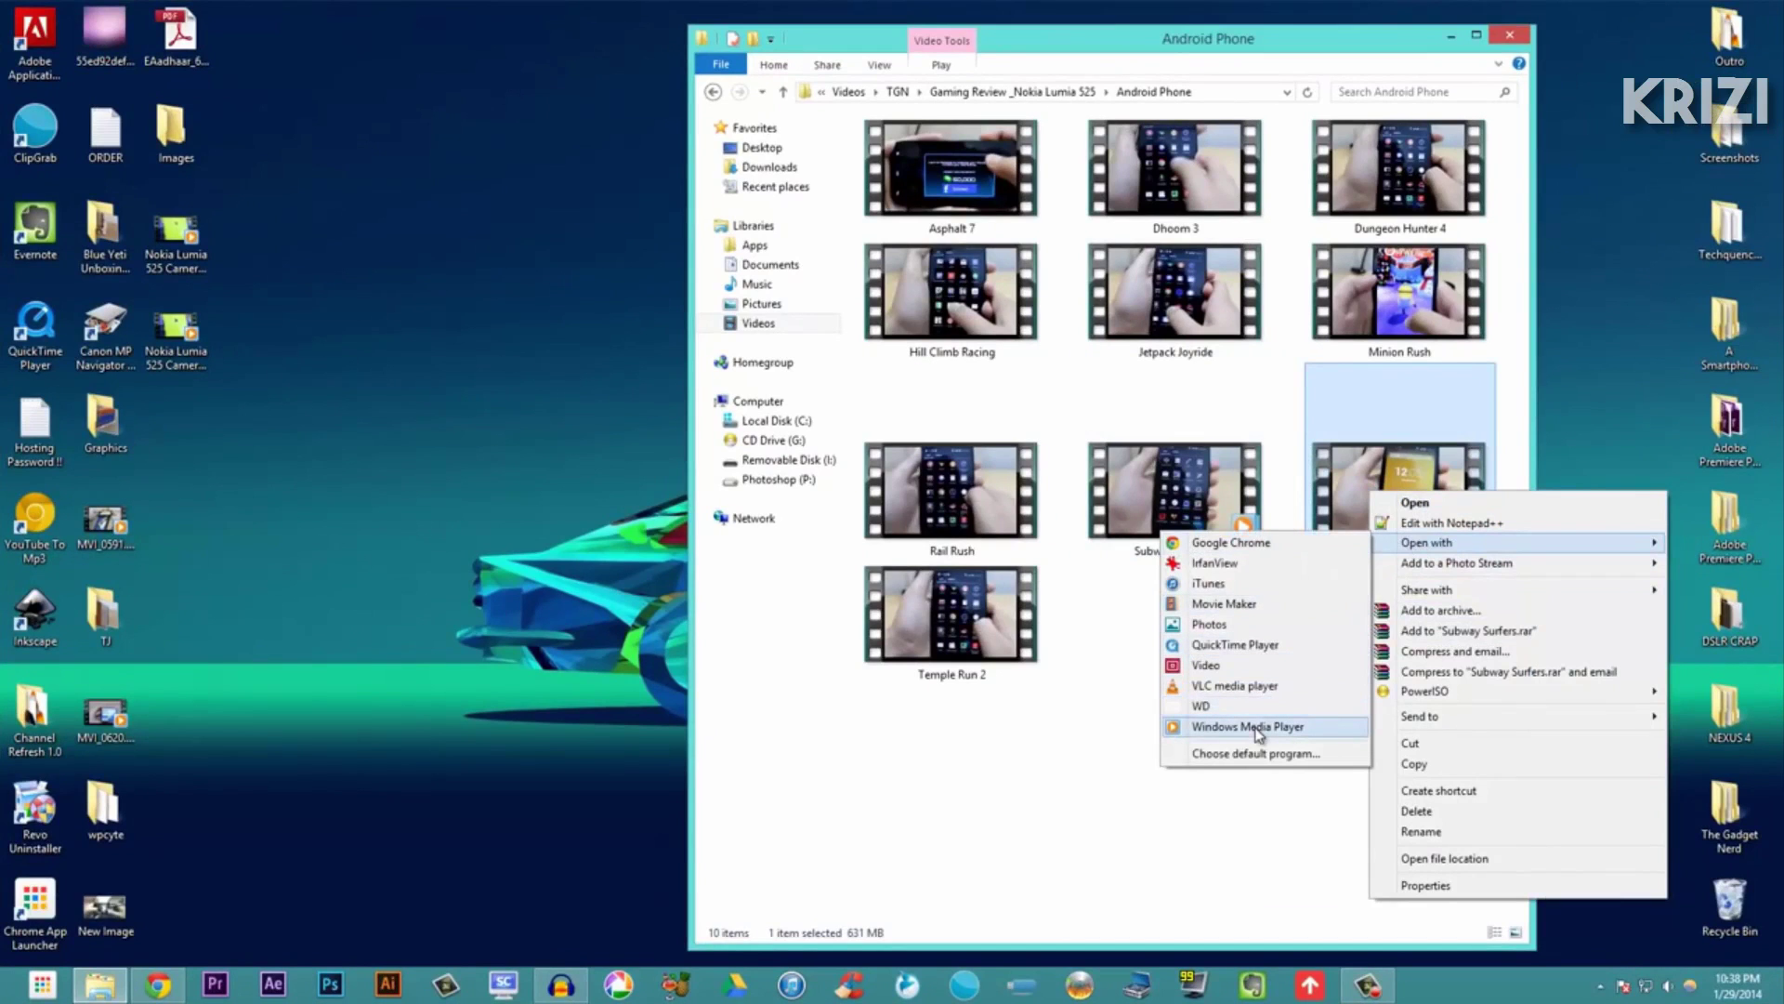
click(1244, 685)
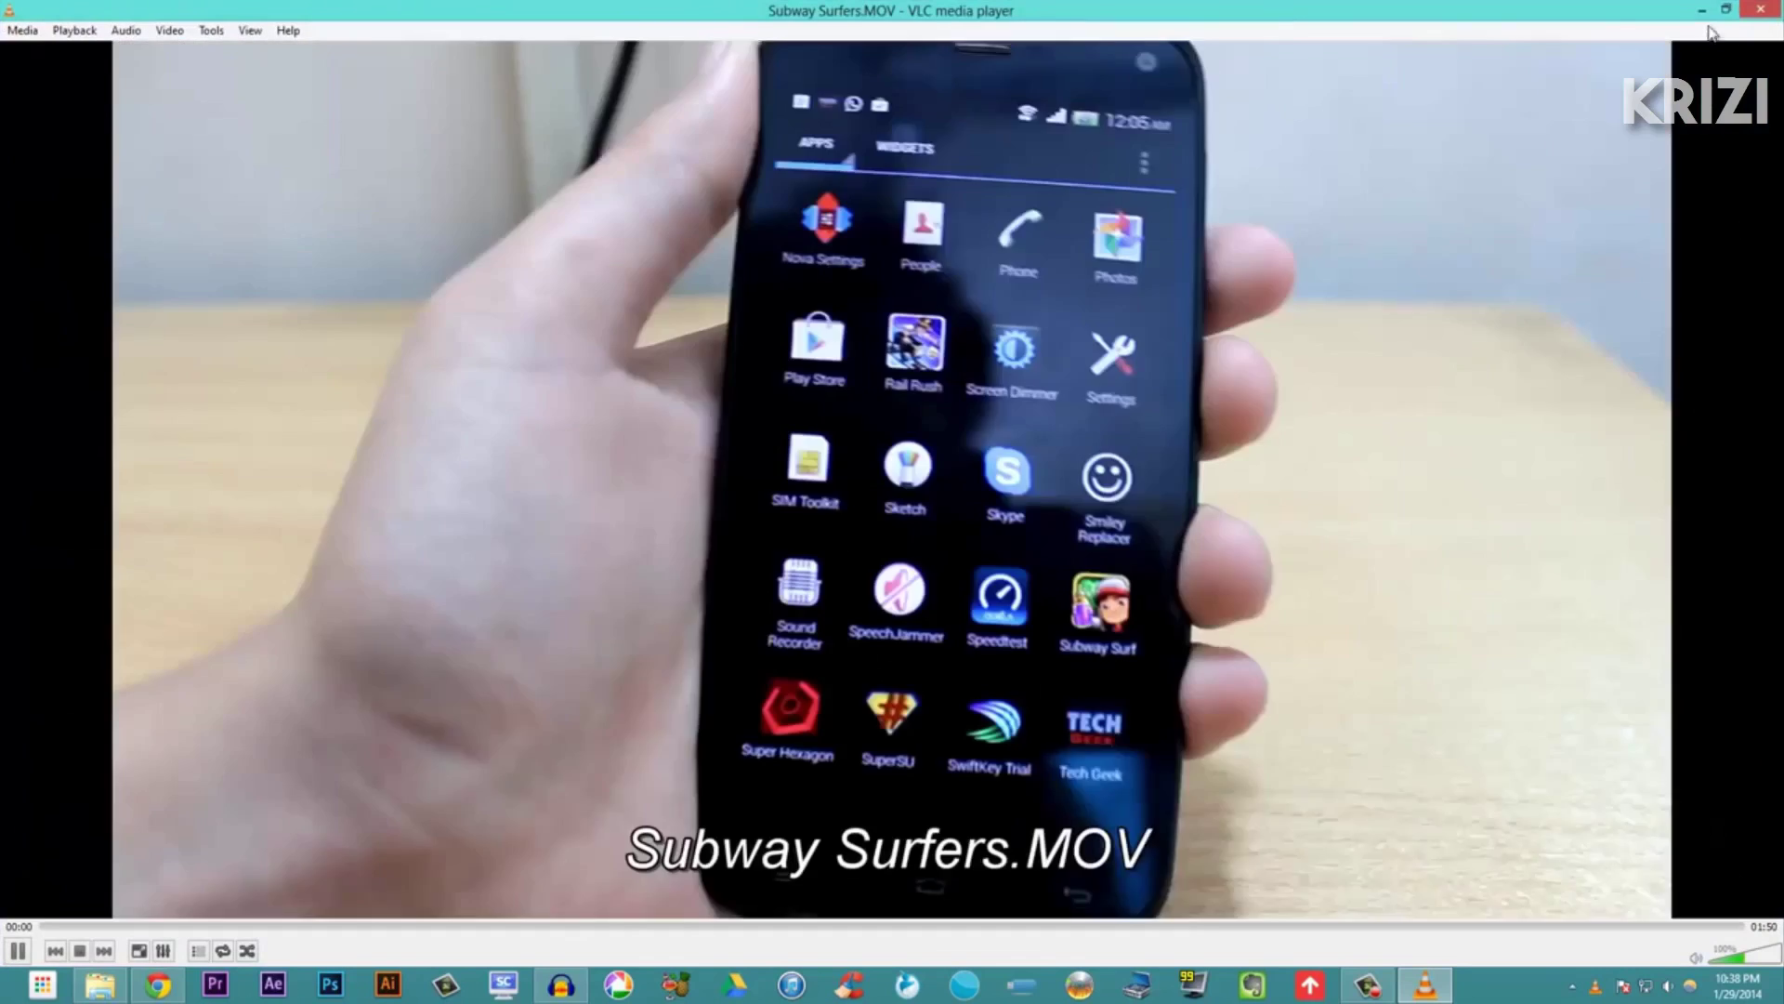
- Snap VLC to the left half and play Subway Surfers 2.mp4, paused on the title screen
click(1726, 10)
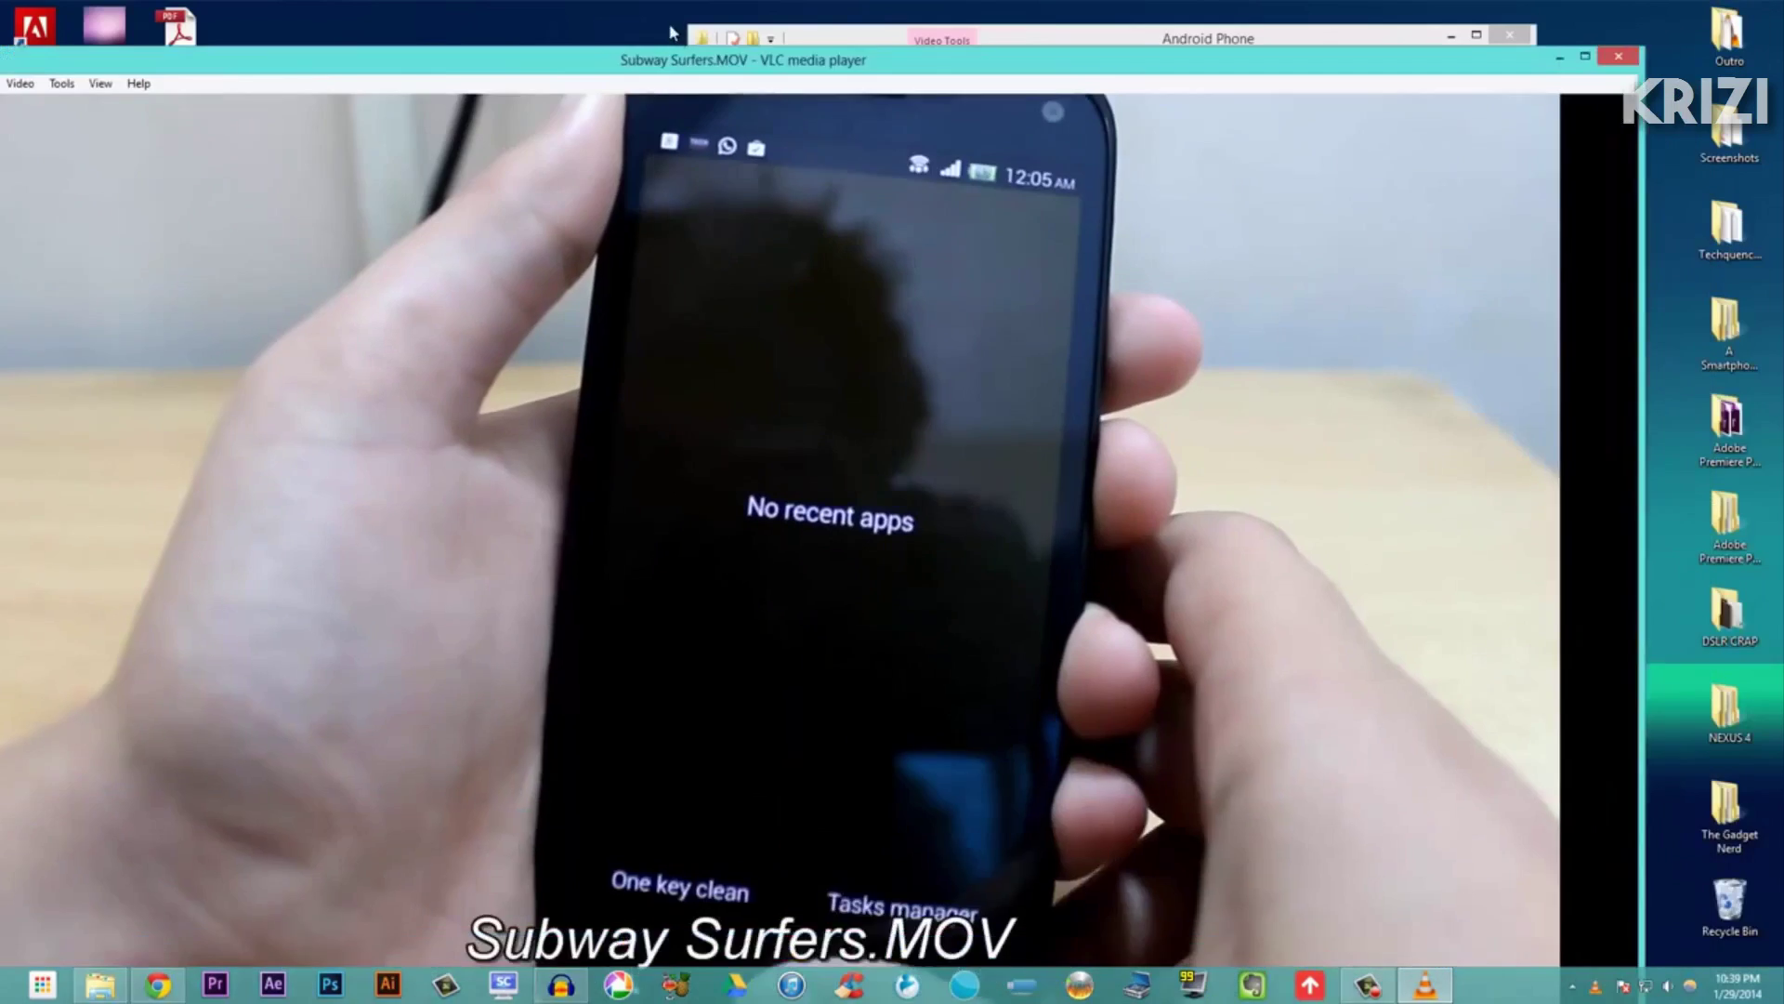
key(super+Left)
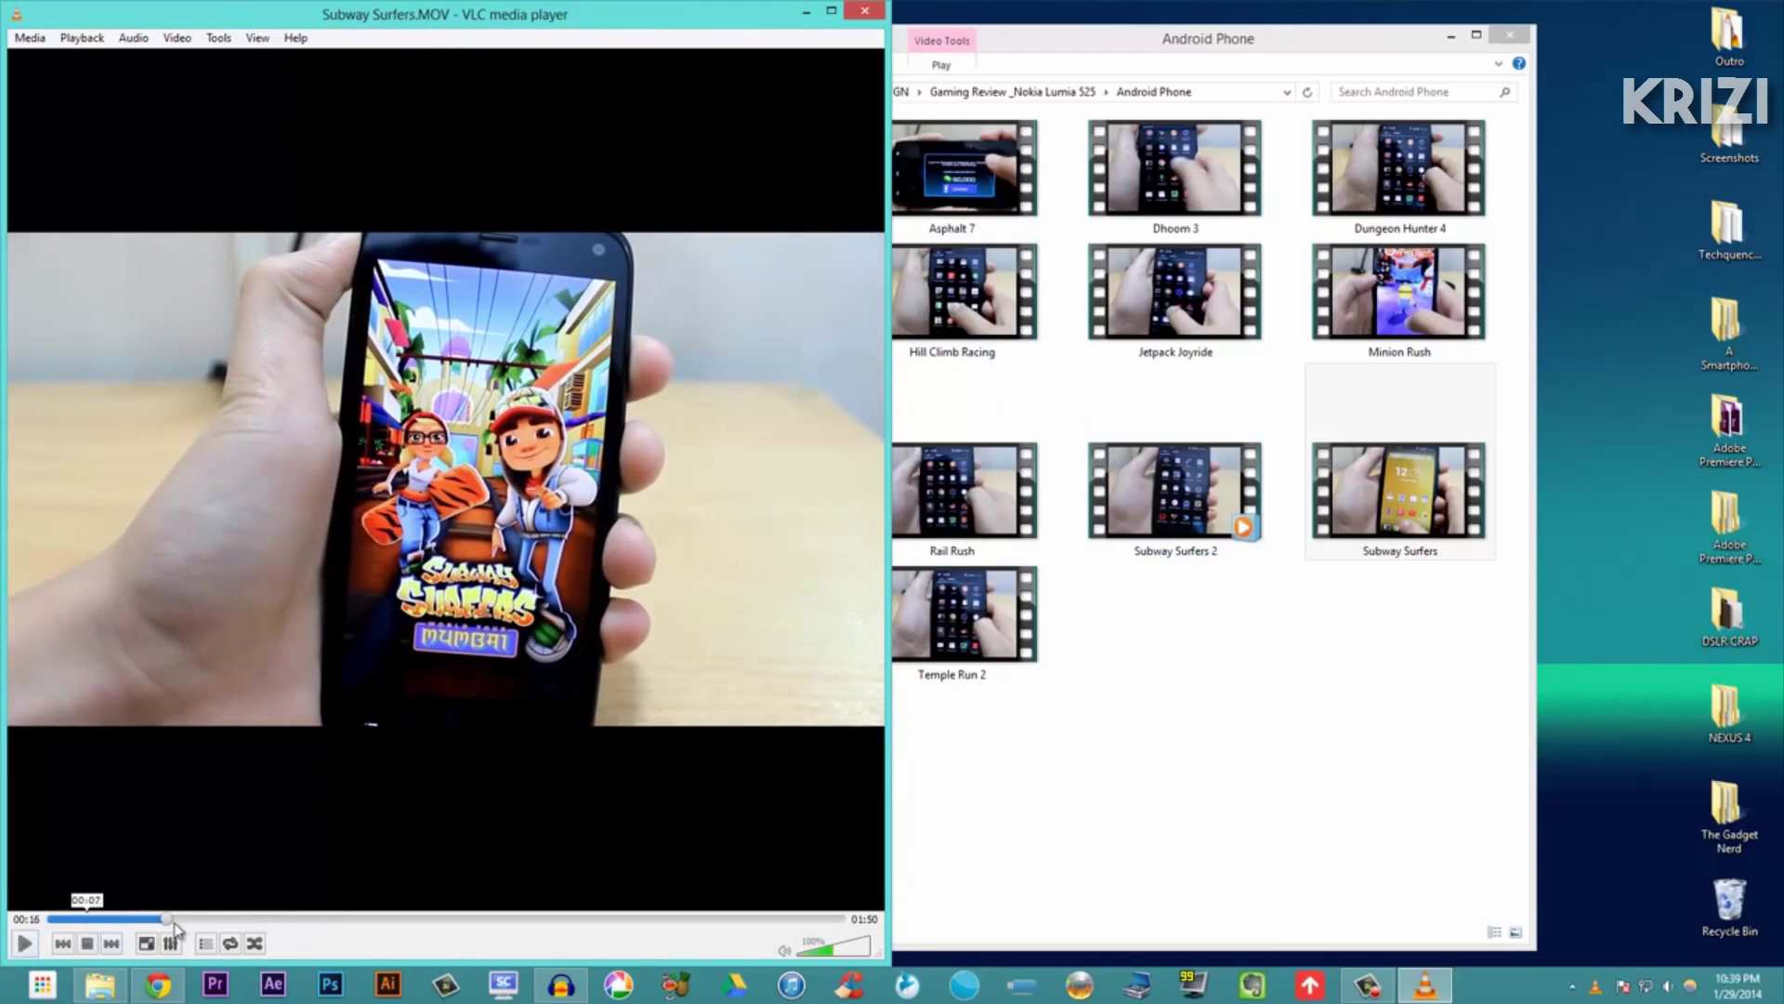
click(1127, 534)
right_click(1128, 533)
mouse_move(1164, 606)
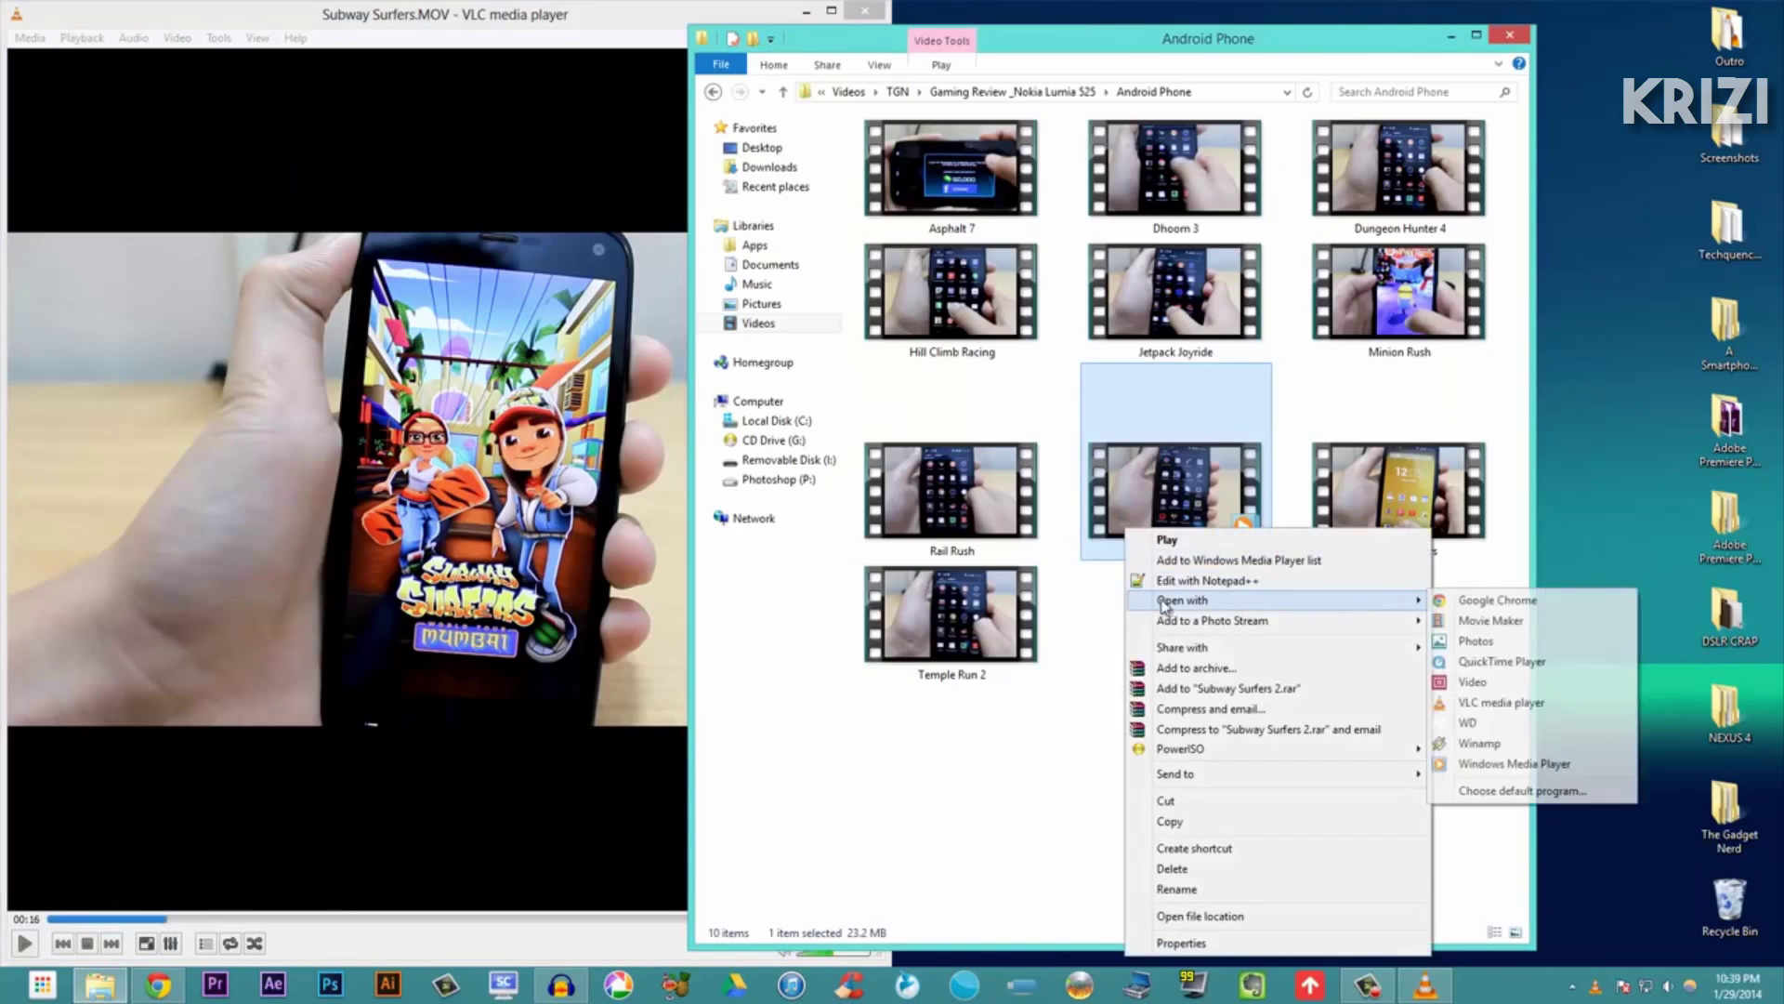
click(1459, 704)
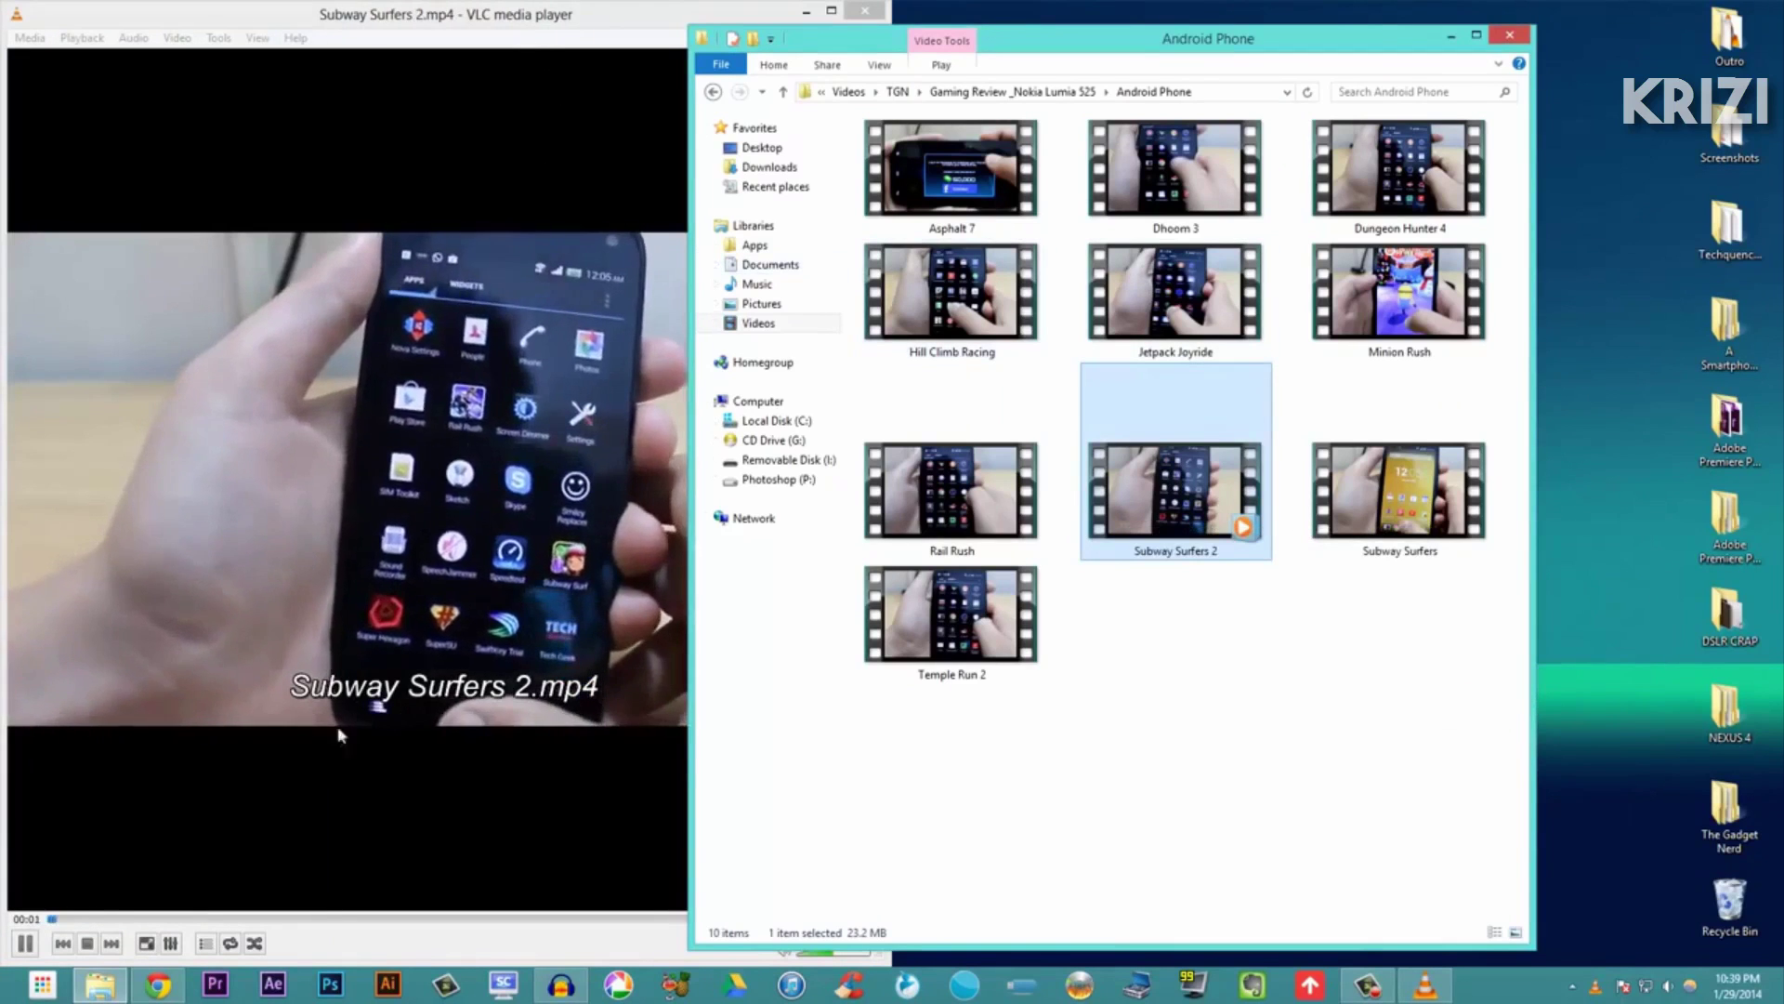
click(27, 943)
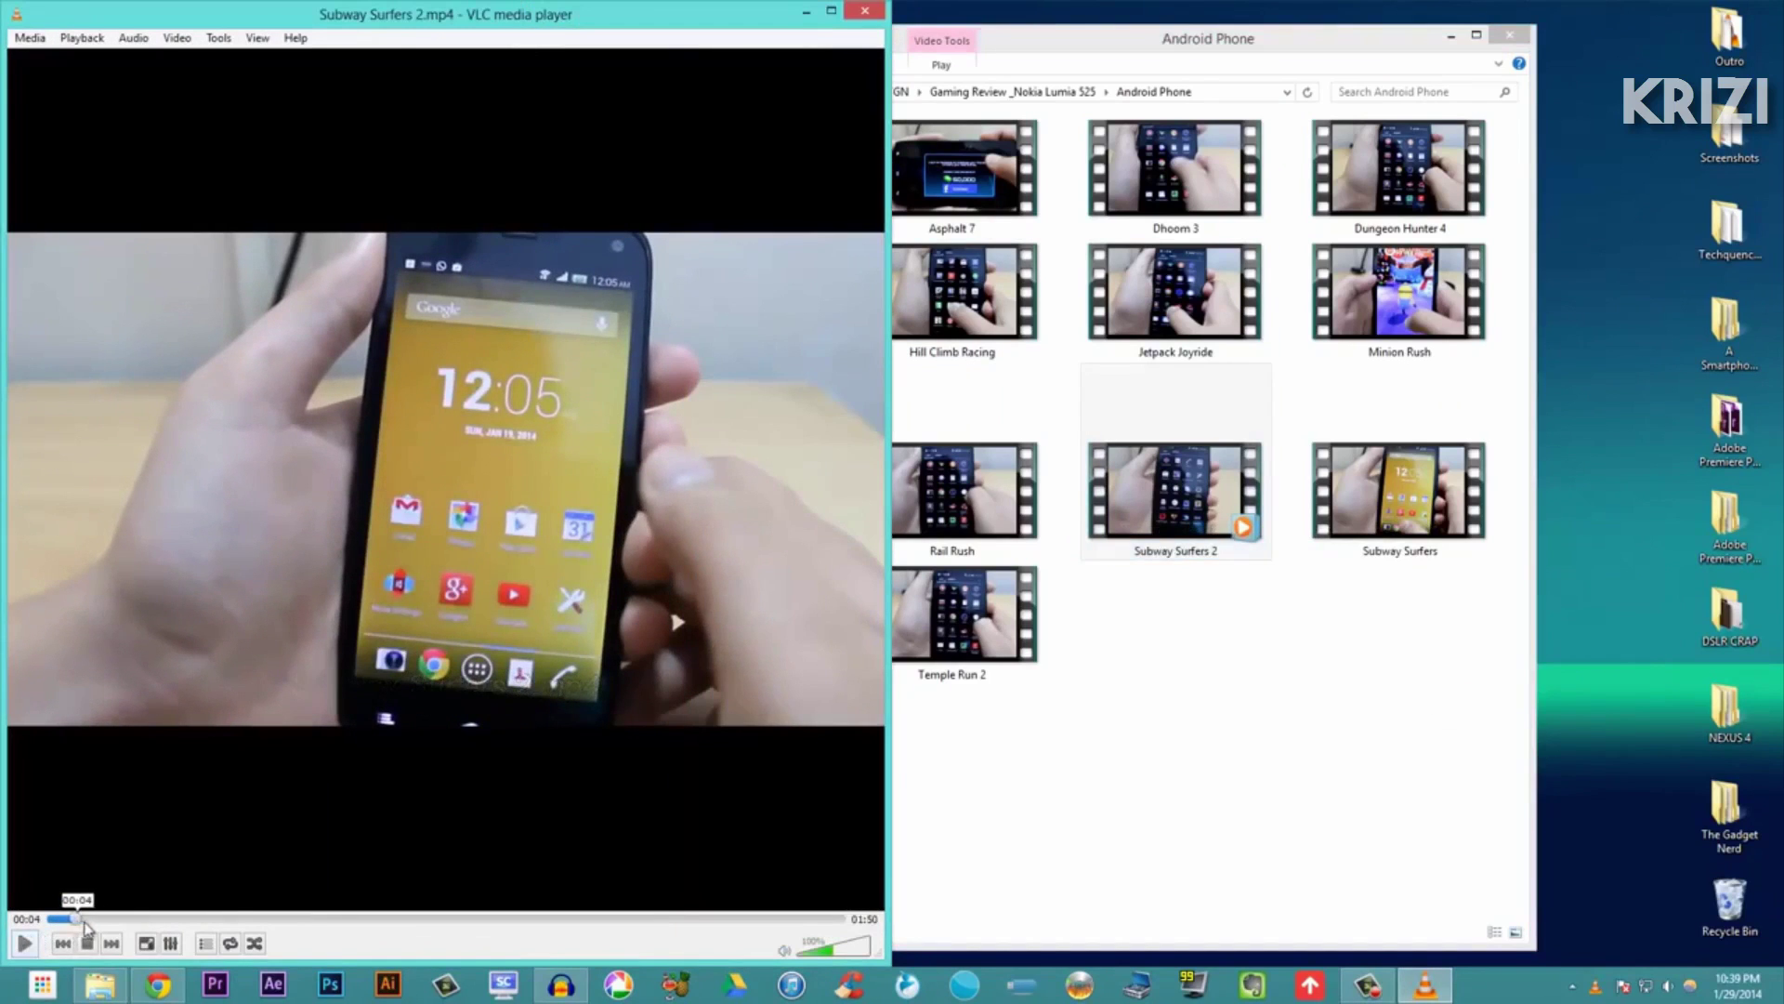
drag(83, 927, 167, 920)
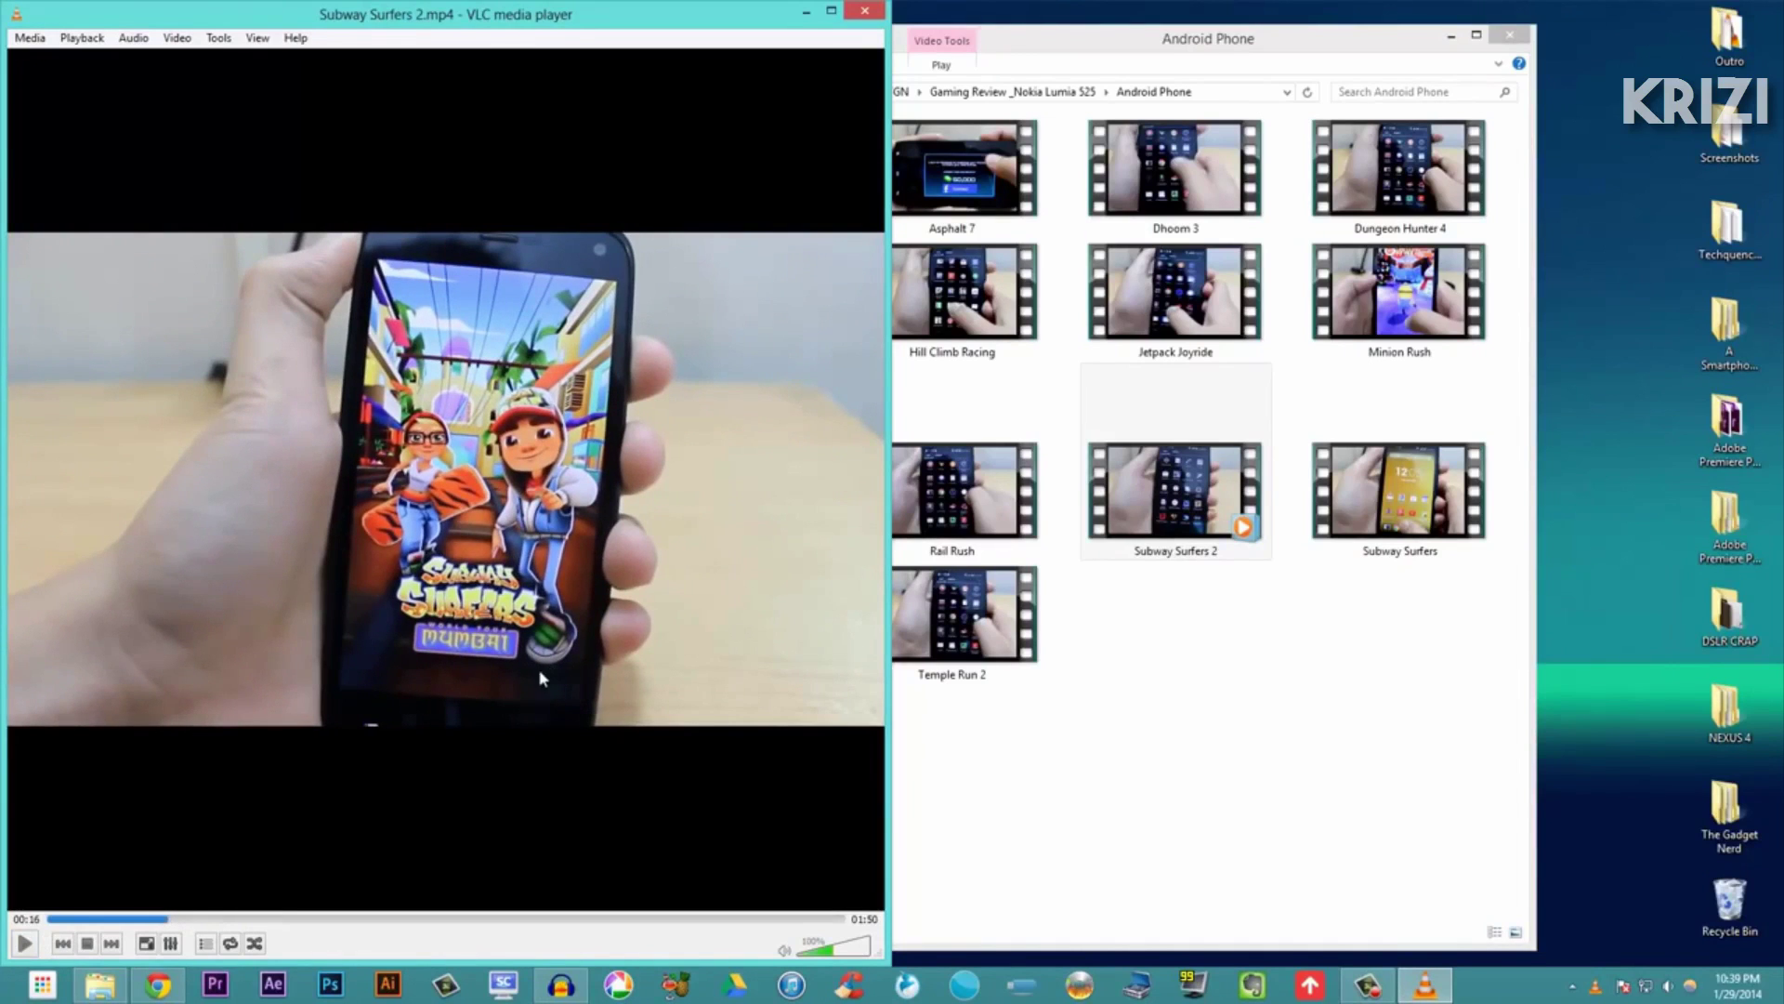
- Open the original Subway Surfers video paused in Windows Media Player, snapped to the right half
click(1410, 530)
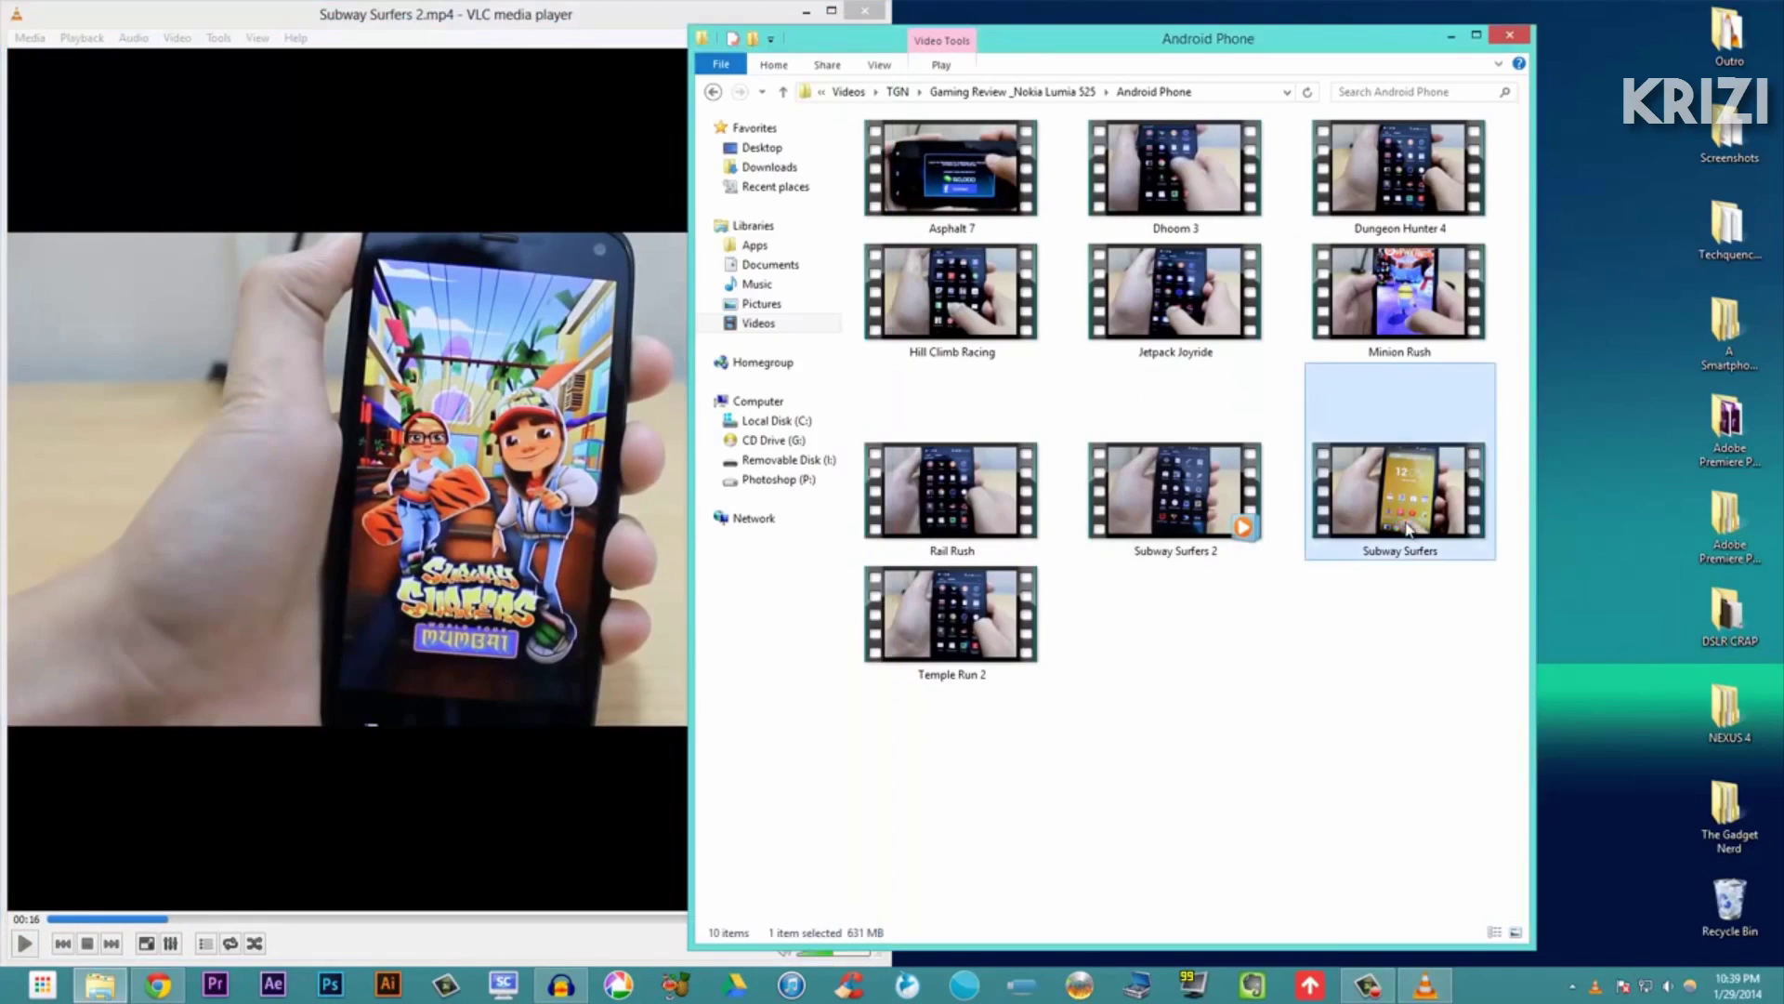
right_click(1409, 528)
mouse_move(1445, 574)
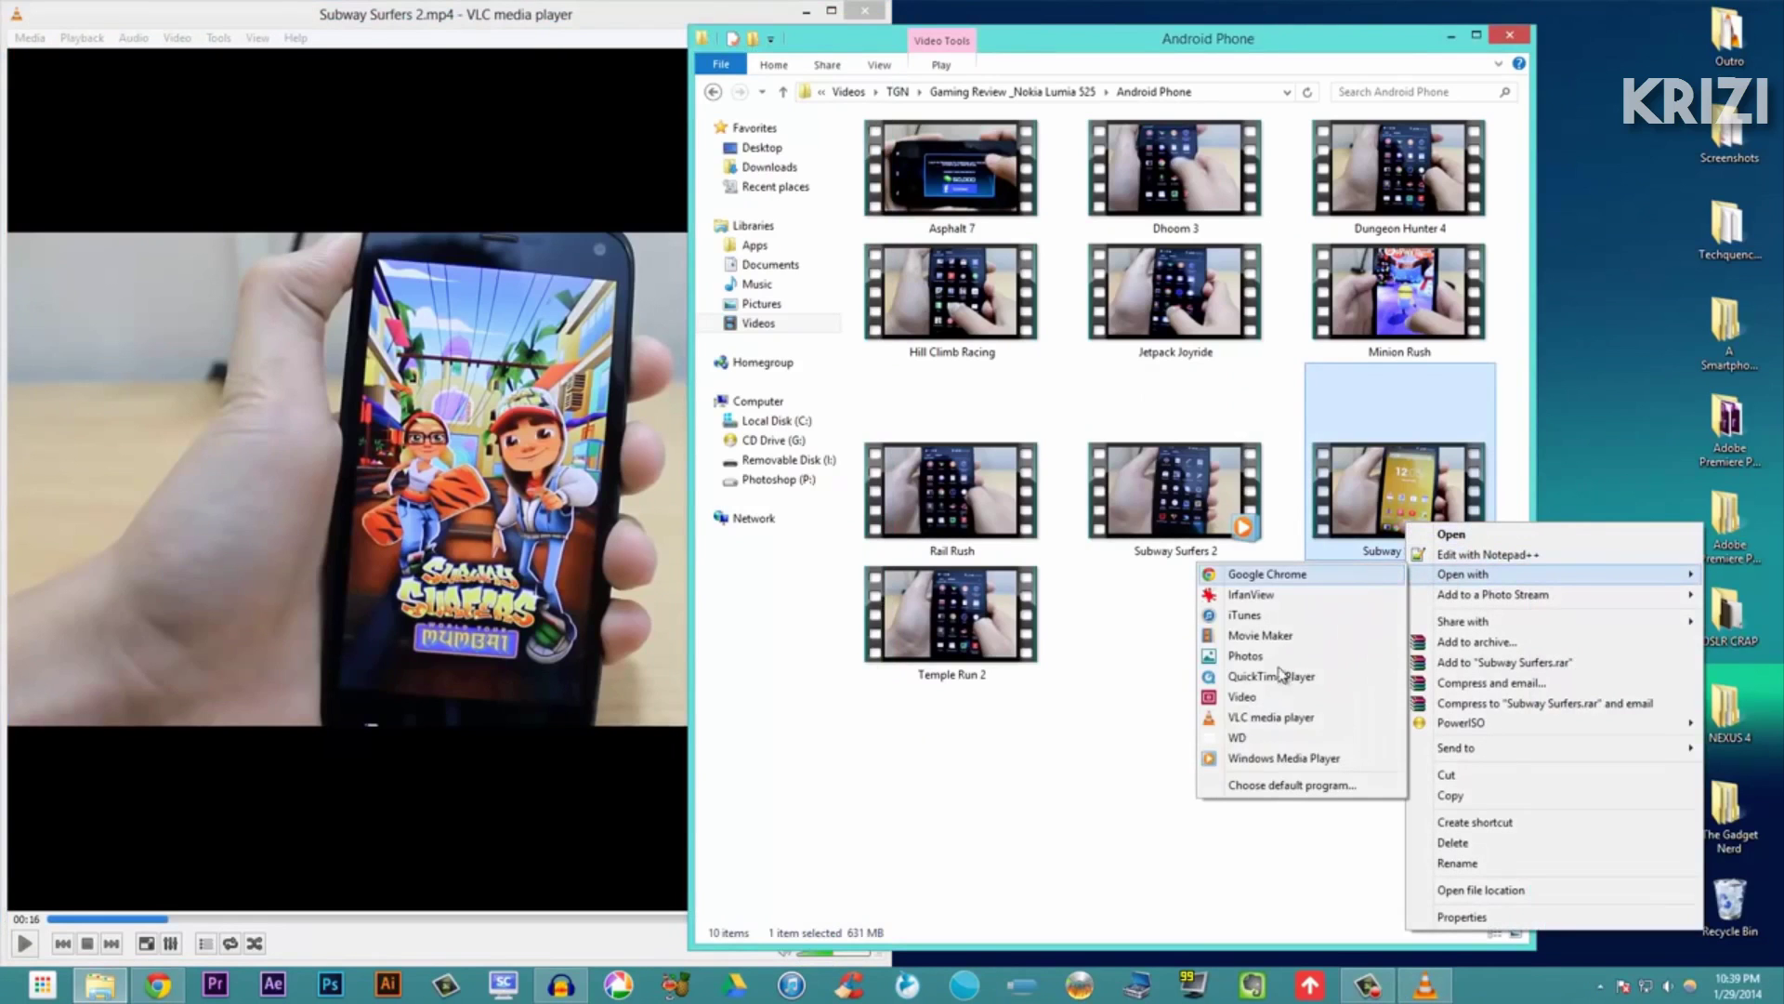
click(1276, 759)
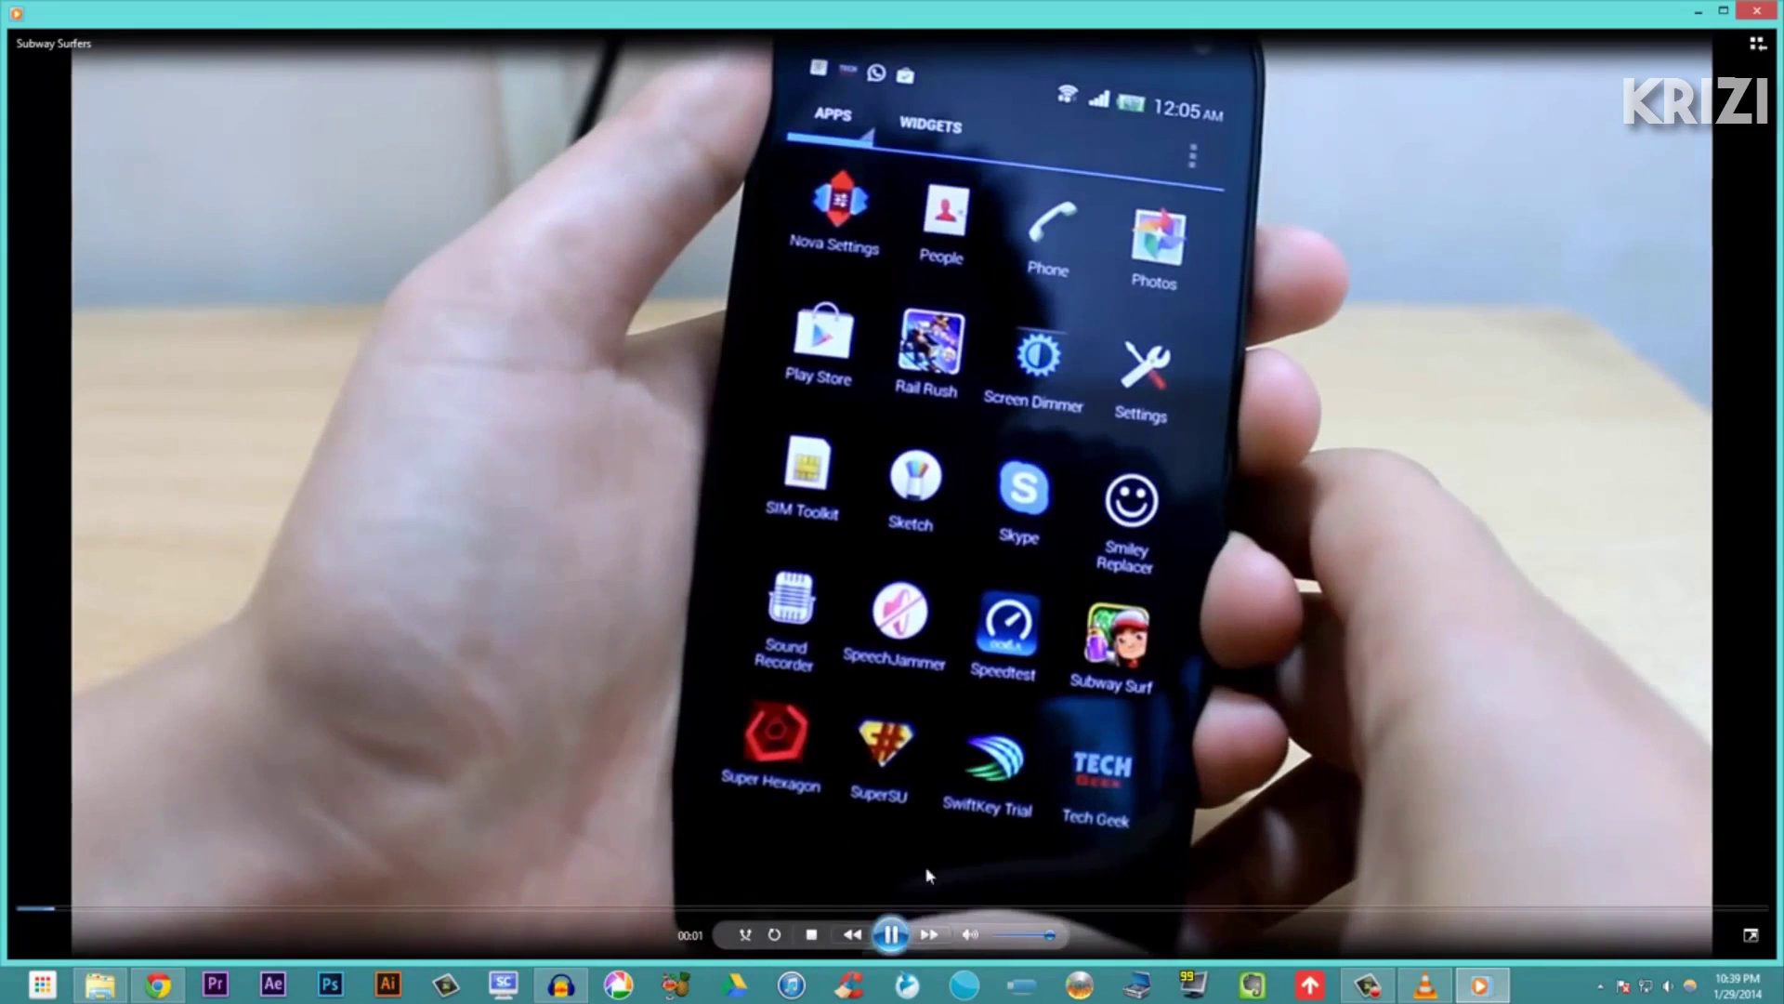
click(1699, 57)
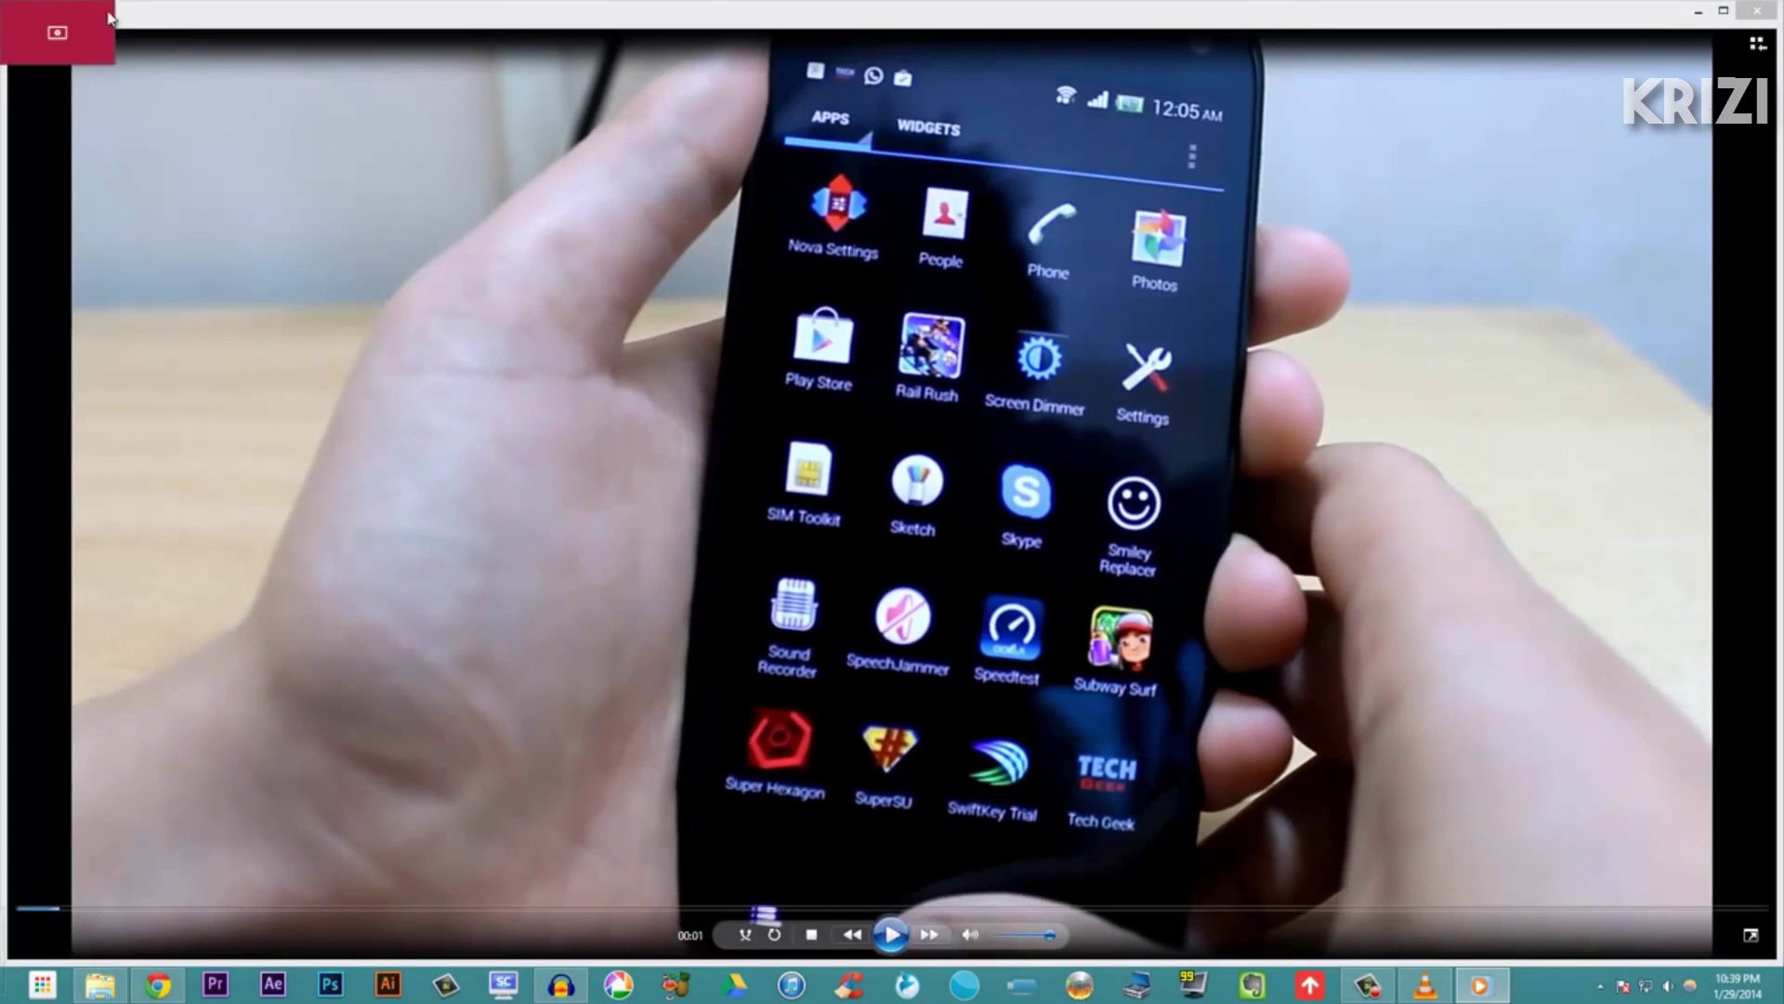
key(super+Right)
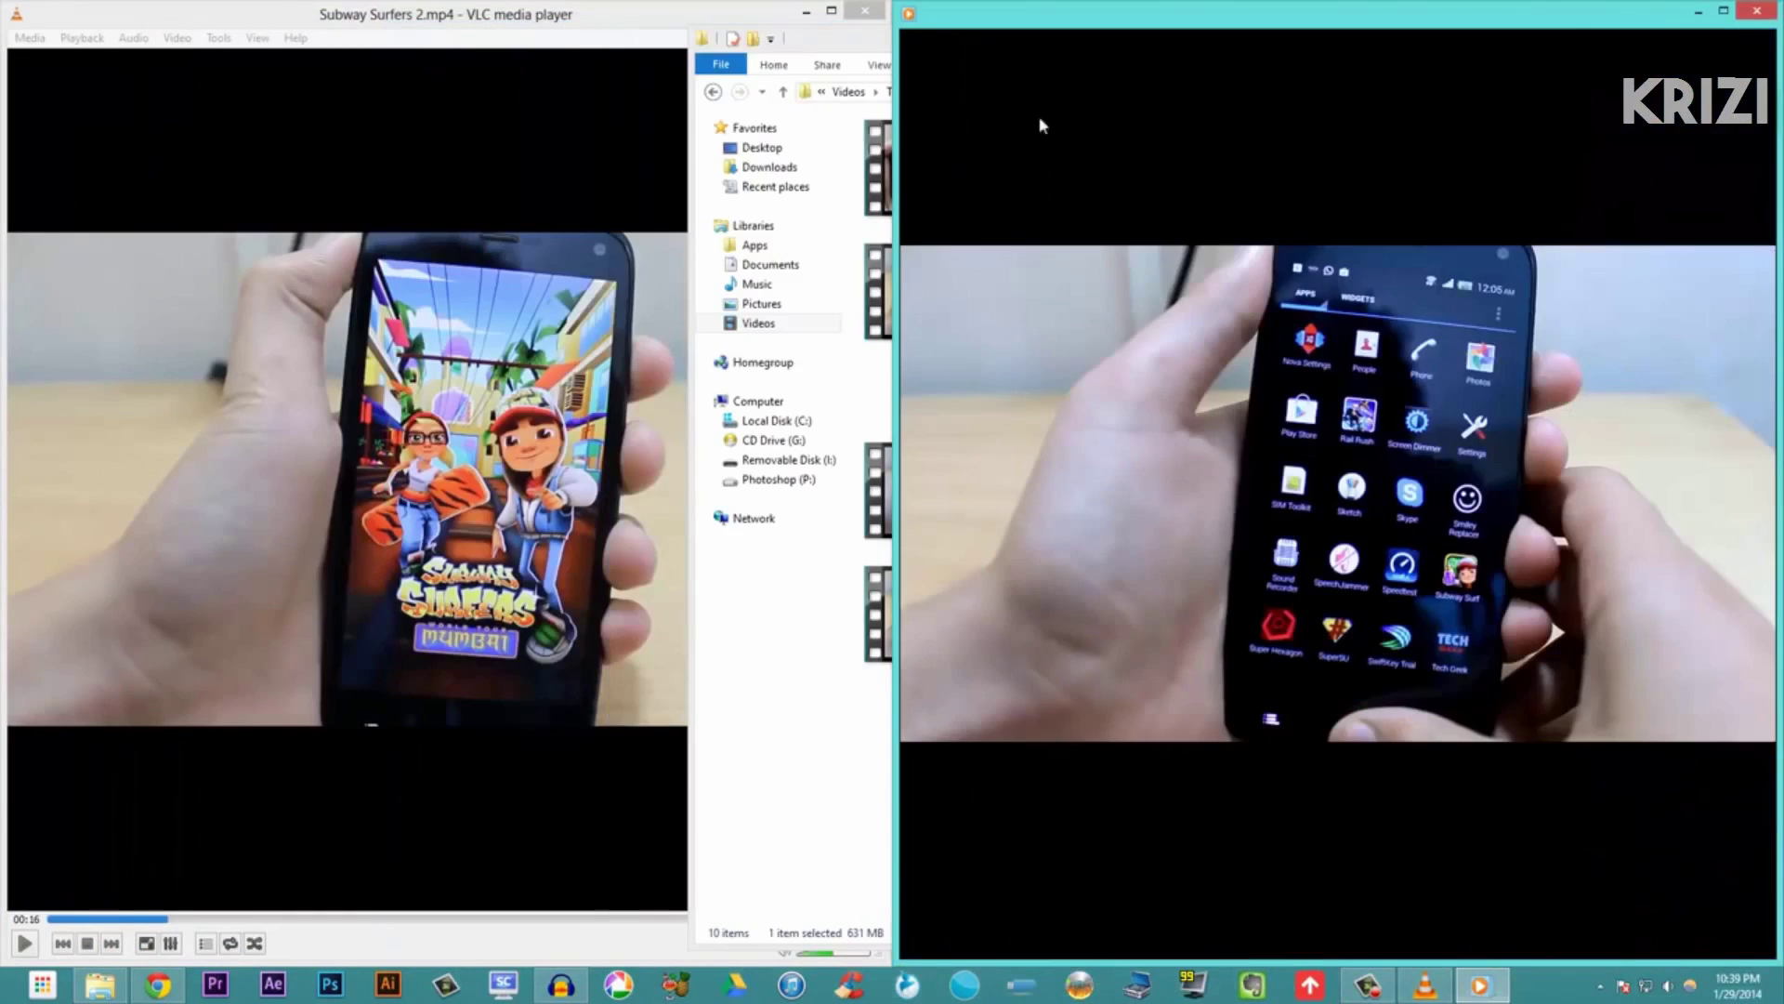
- Move aside and minimize the Android Phone folder window
click(844, 45)
drag(844, 45, 271, 20)
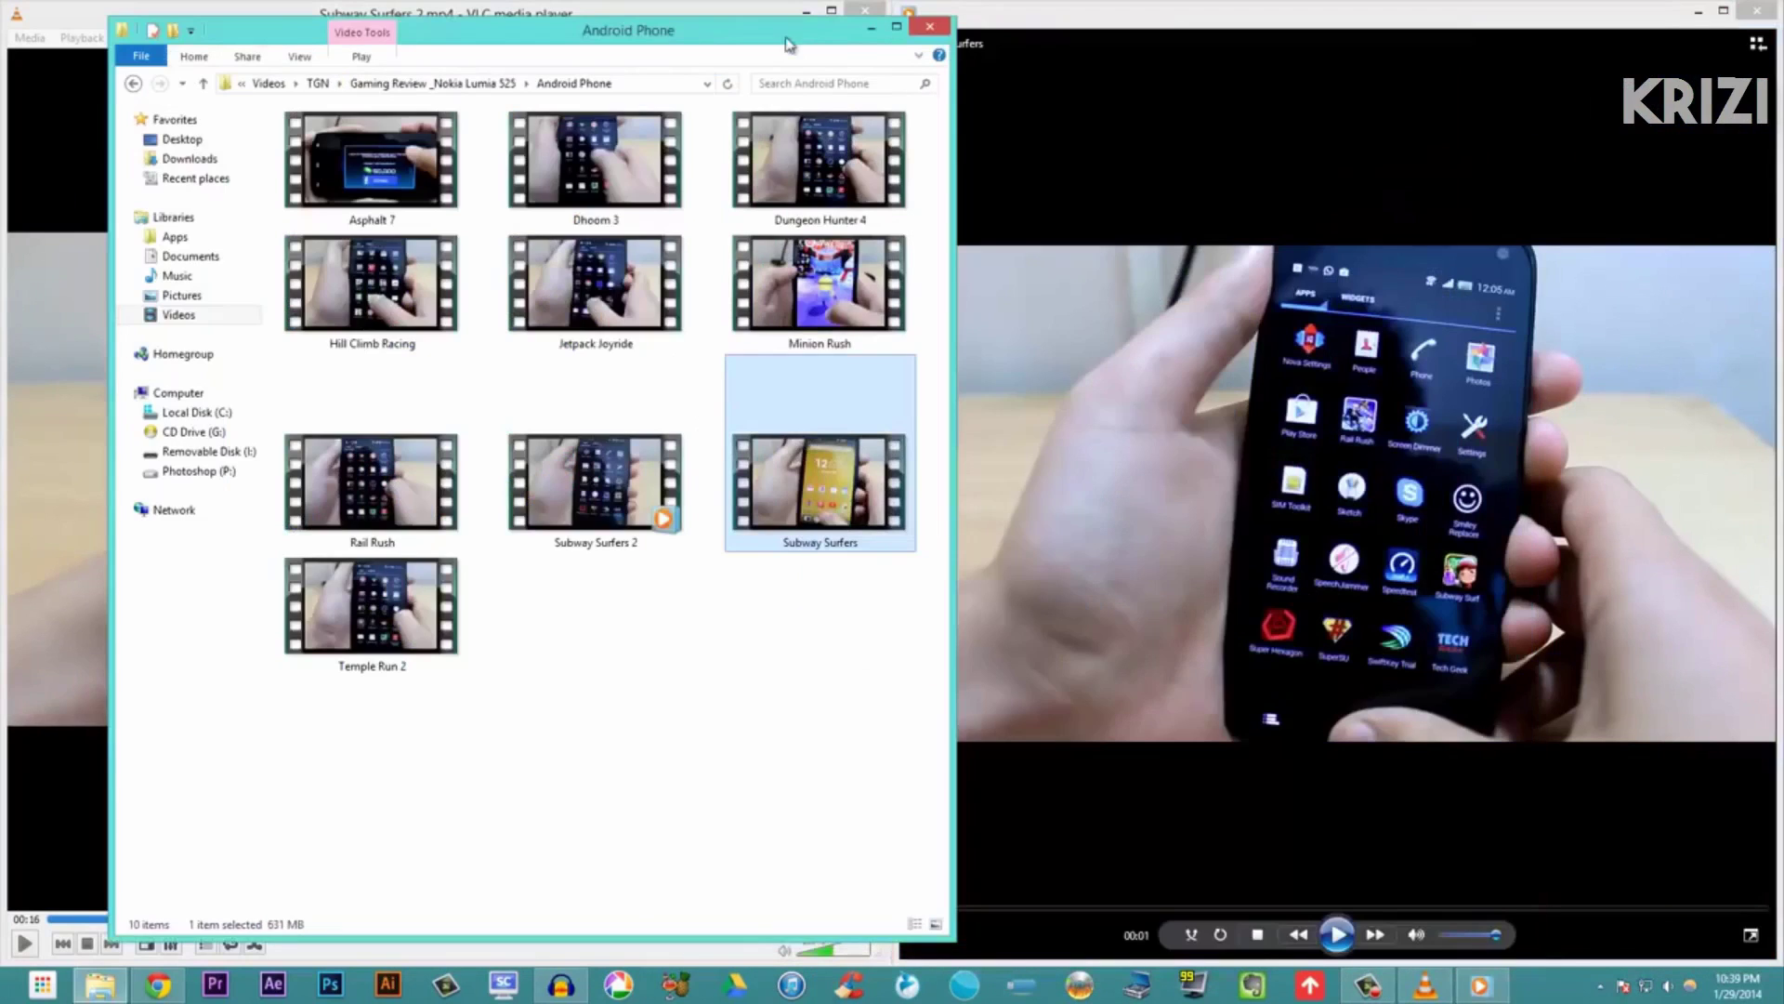
click(872, 29)
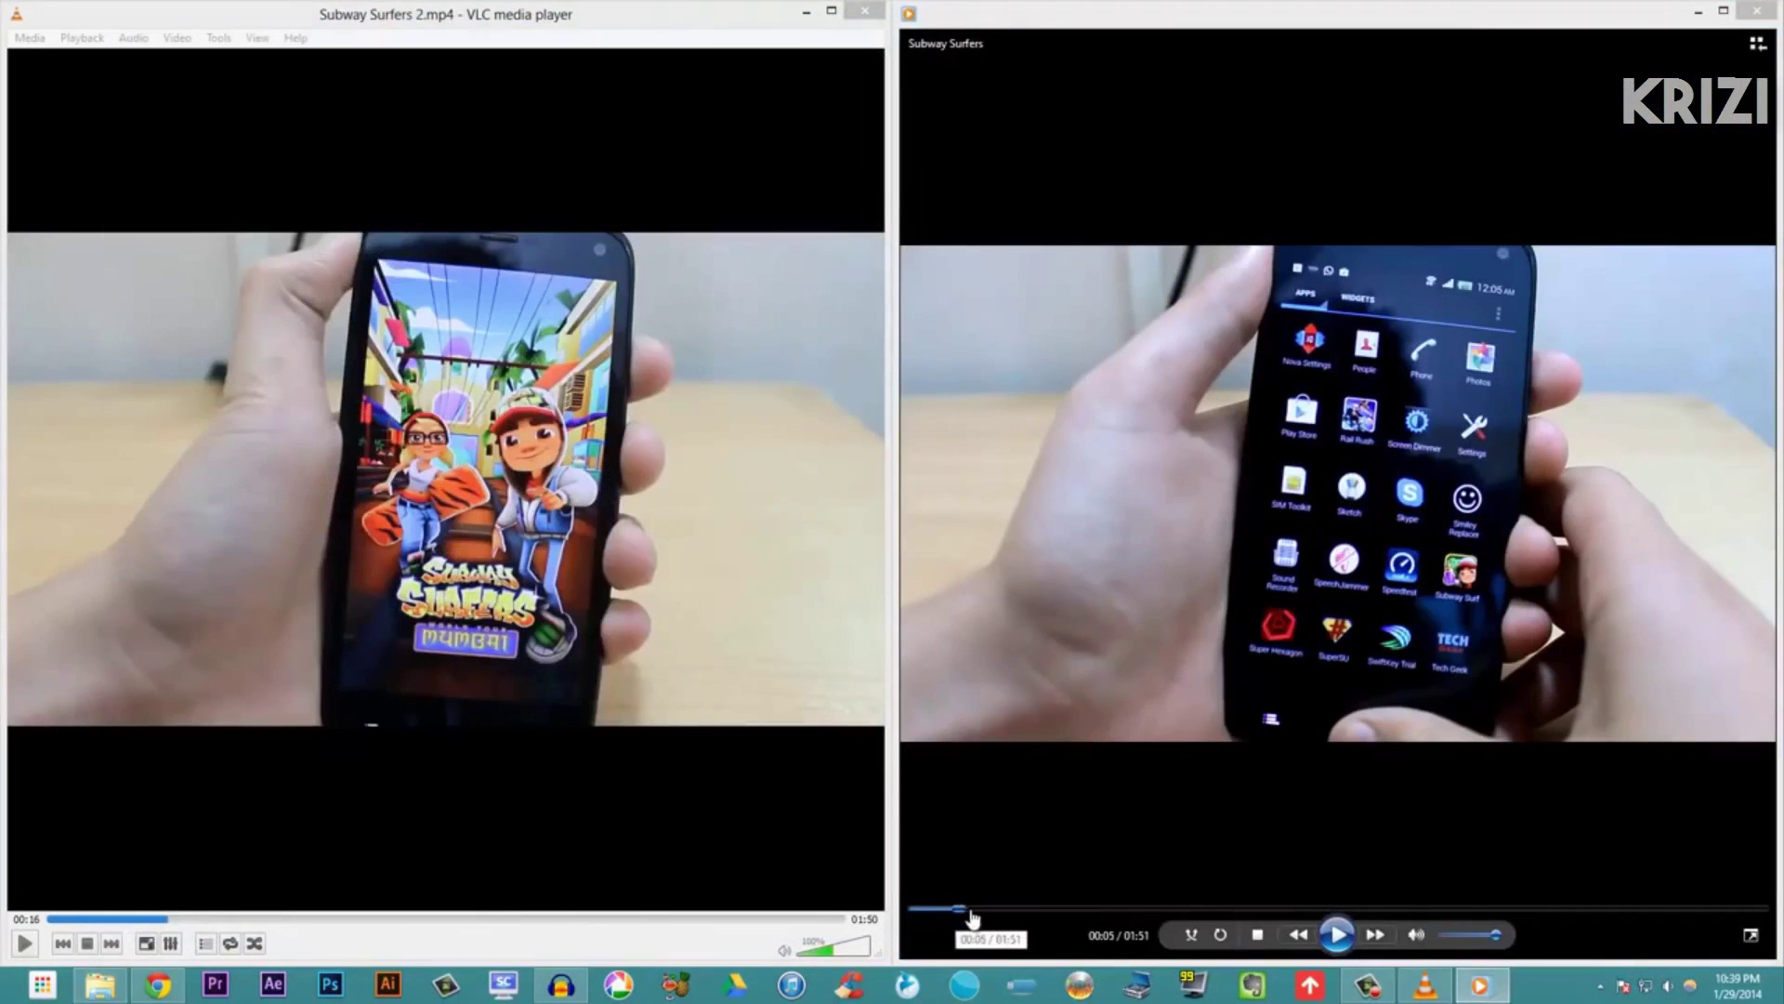
- Seek the original video to the 00:16 title screen to compare, then close Media Player
click(993, 915)
drag(1016, 918, 1045, 919)
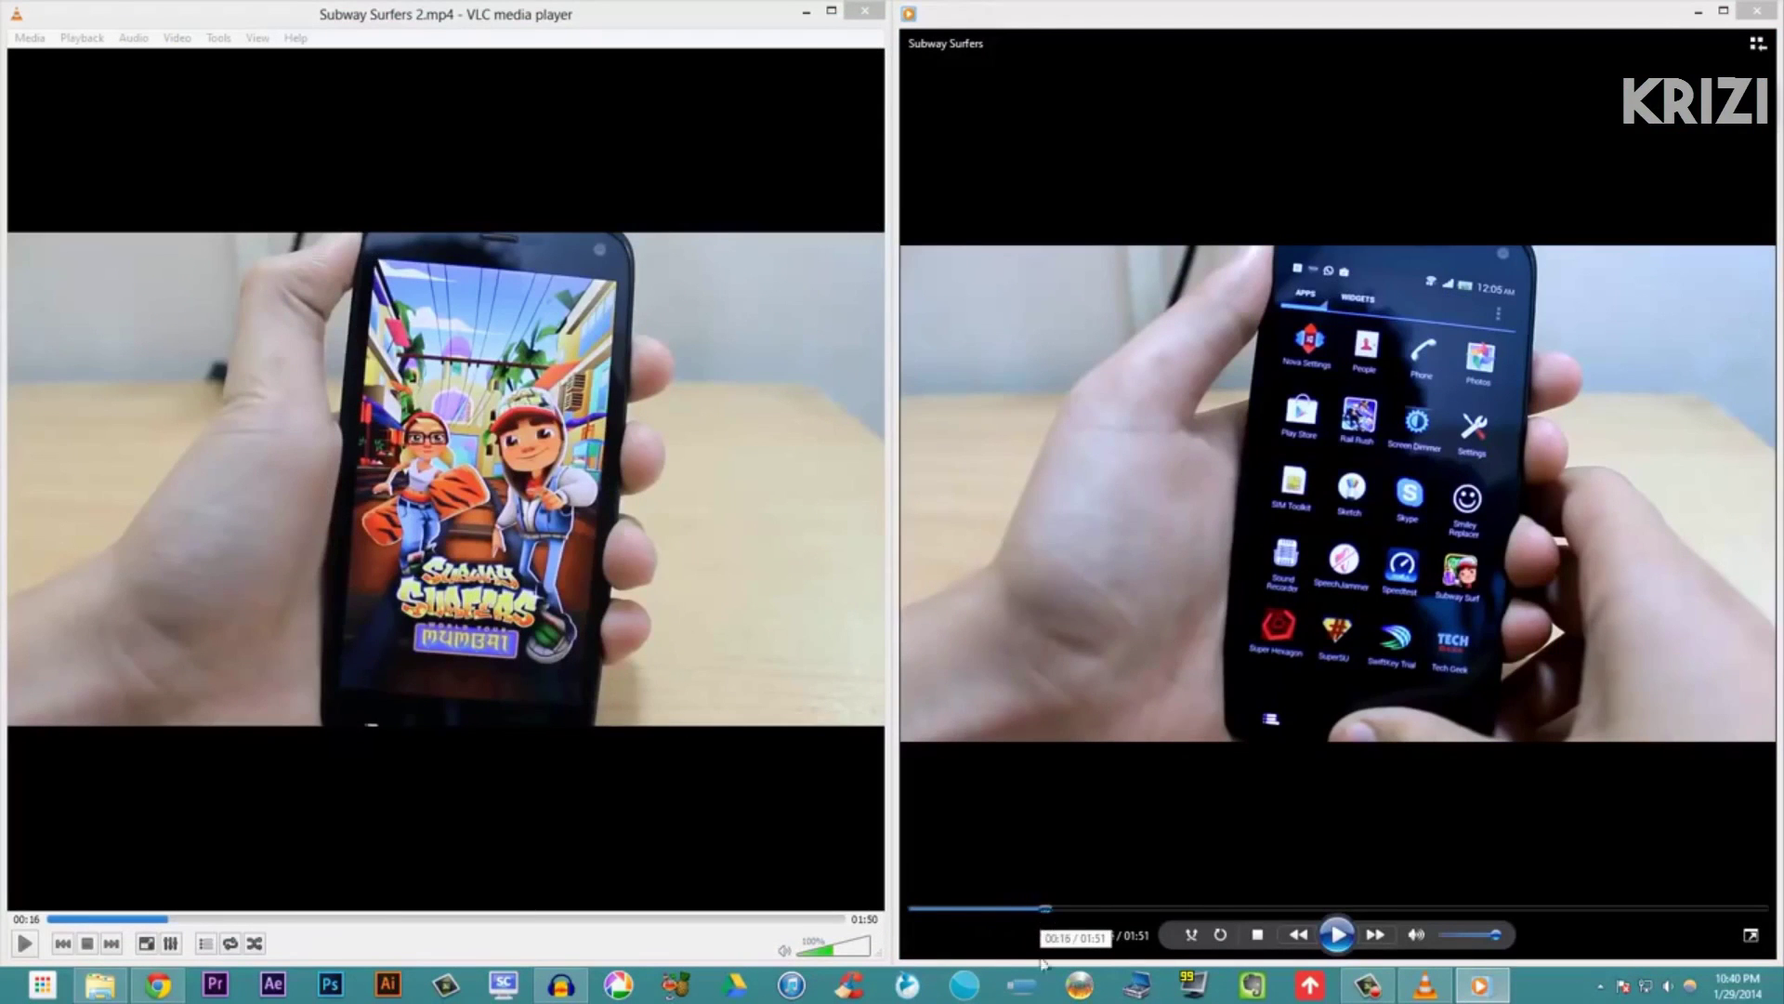
click(1341, 946)
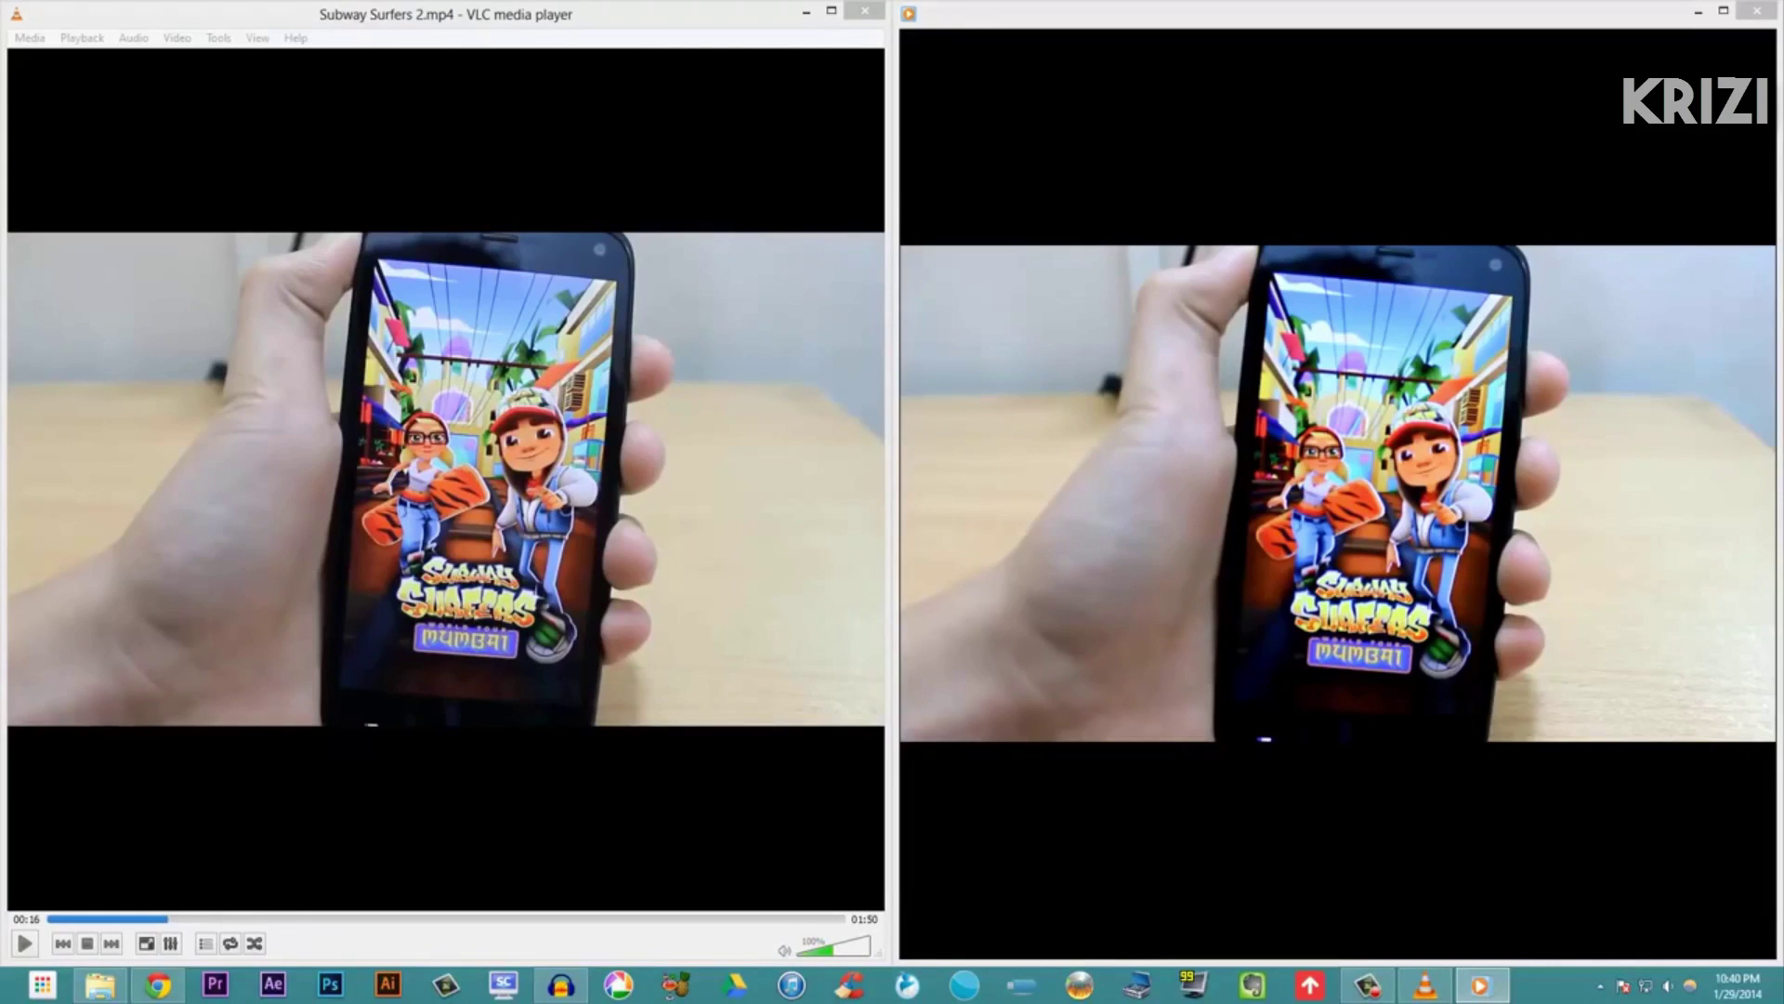
mouse_move(1191, 790)
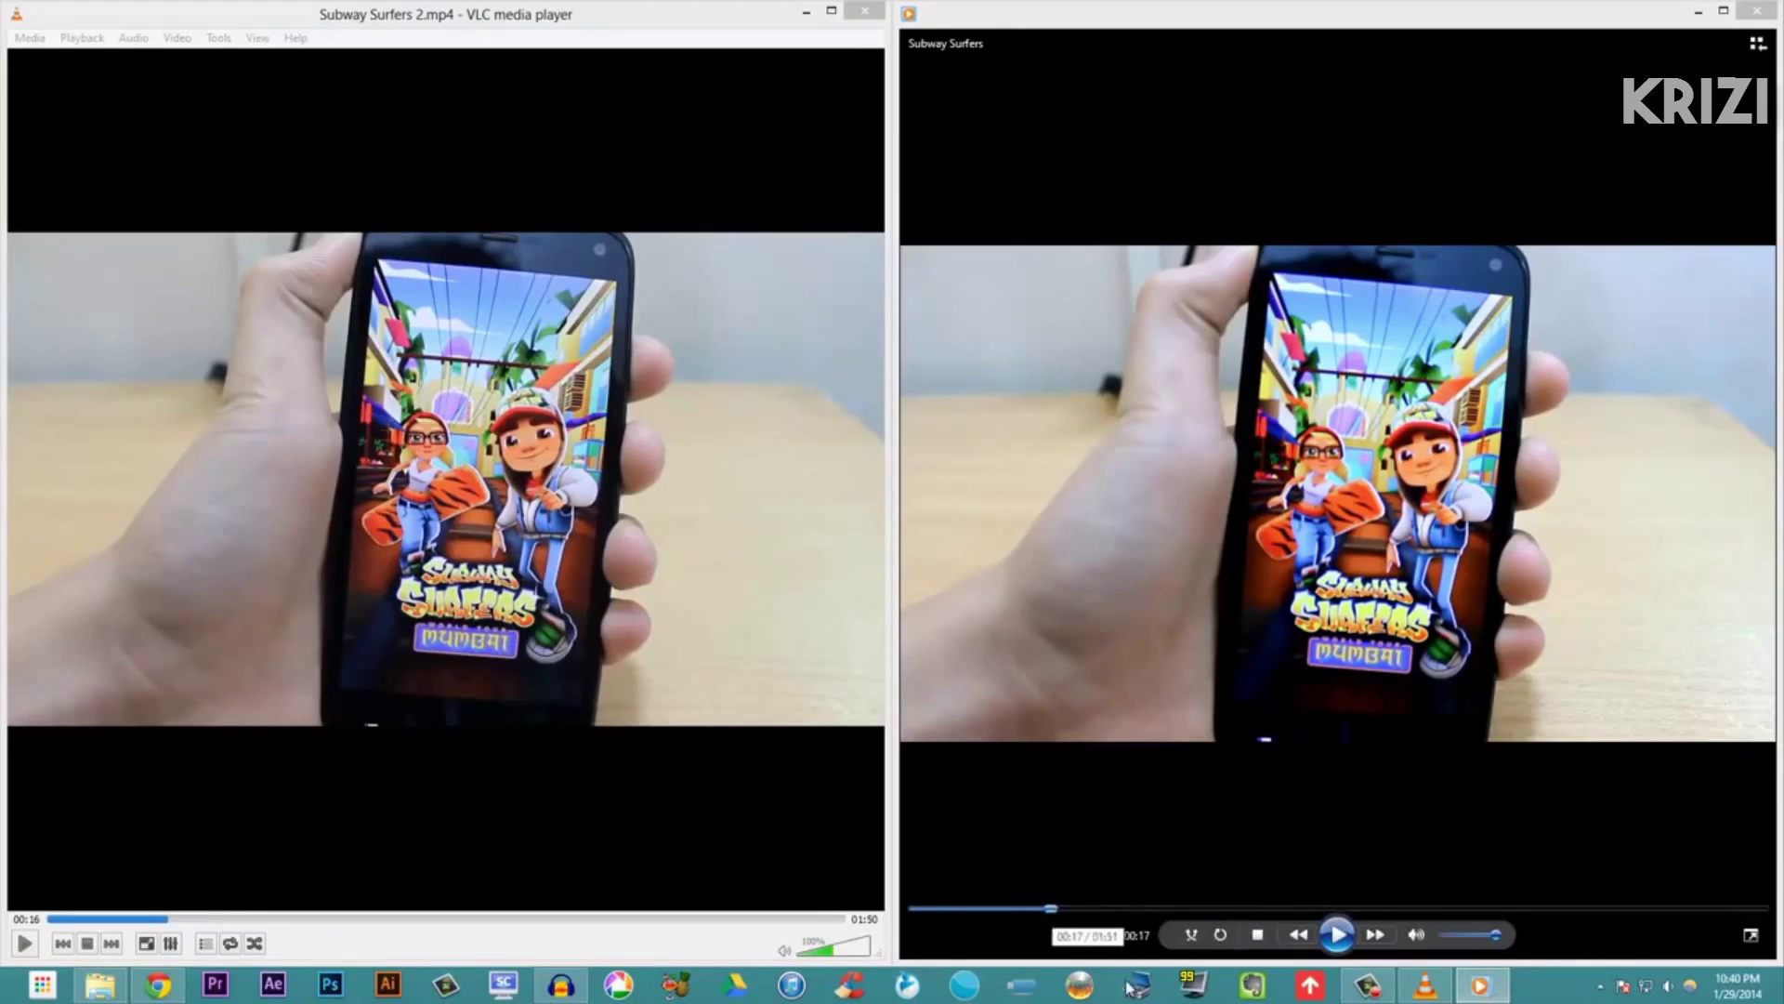
drag(1050, 915, 1042, 915)
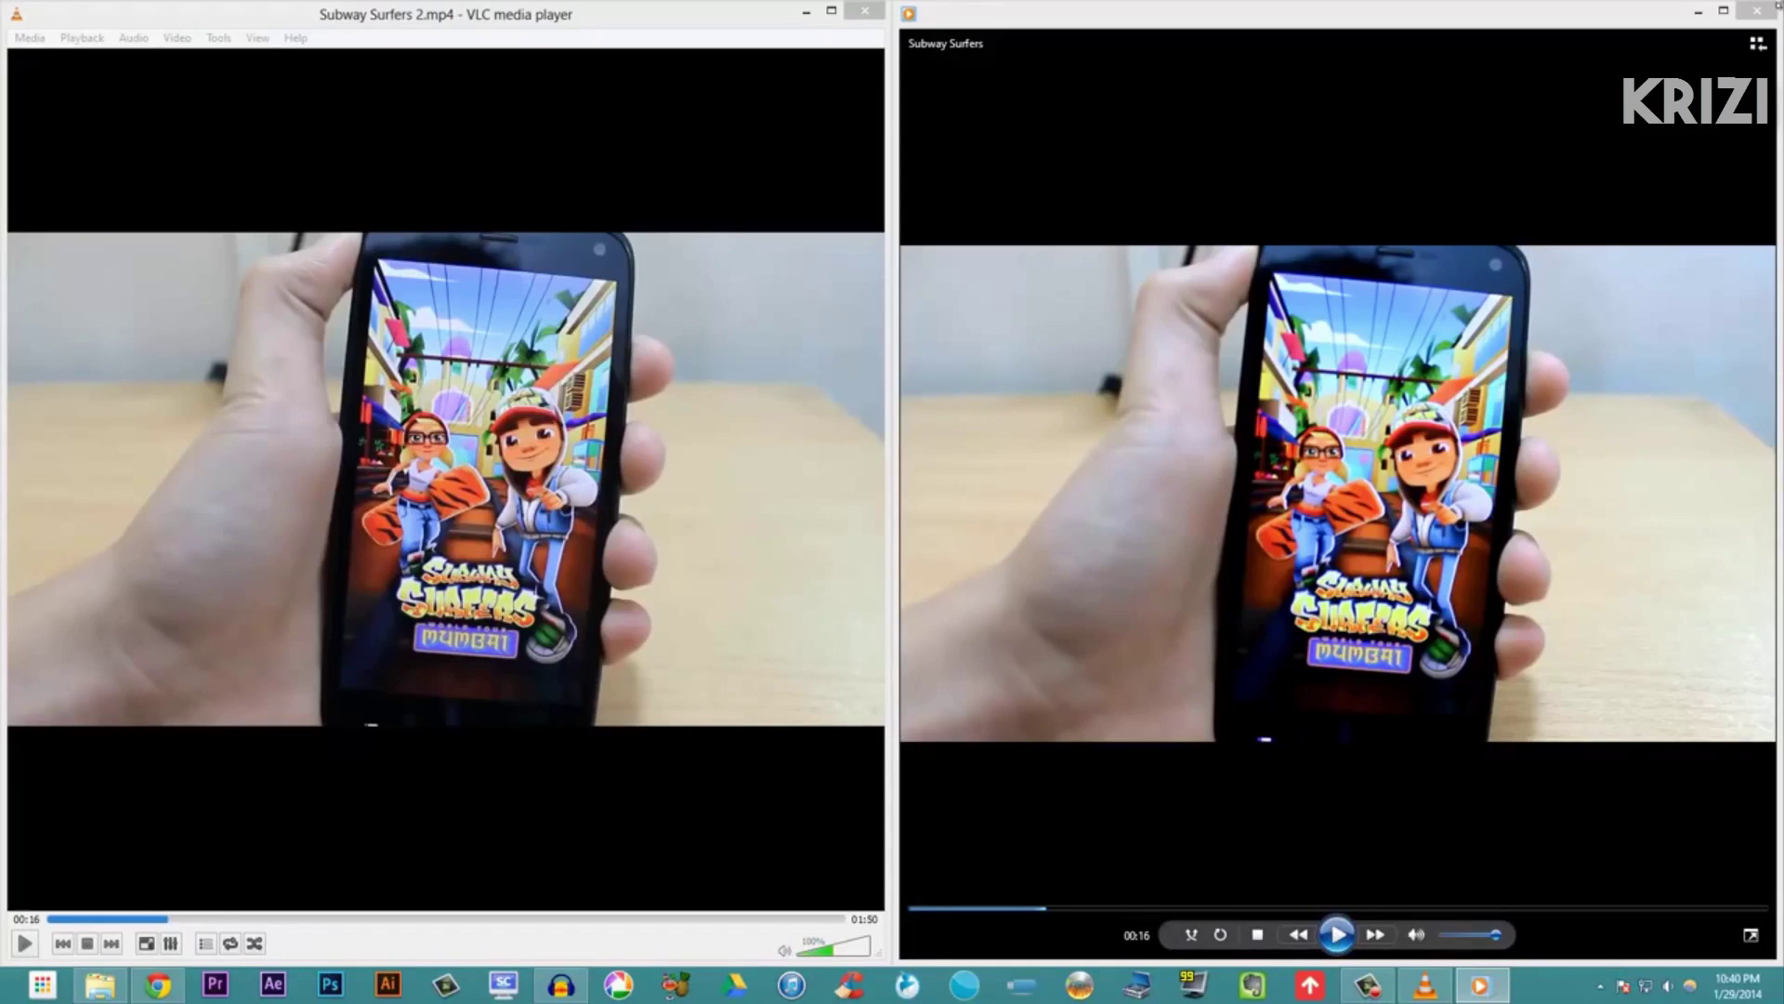
click(1771, 15)
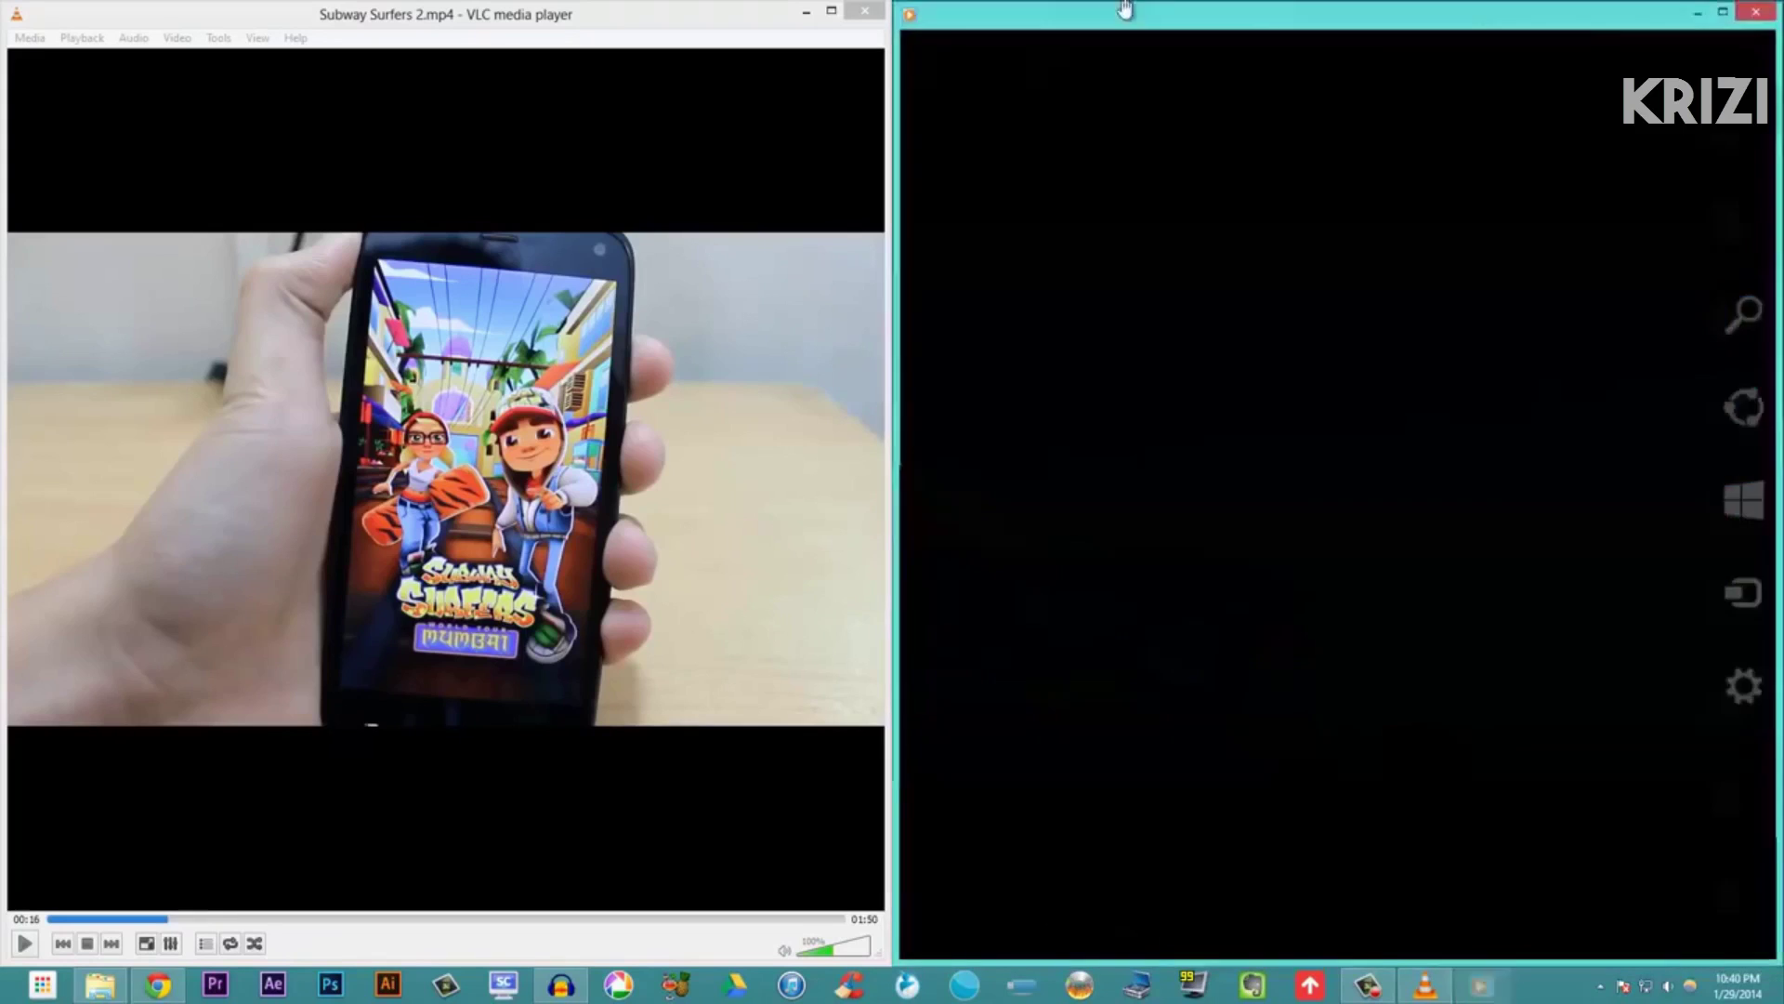
- Close VLC and bring back the Android Phone folder maximized with nothing selected
click(863, 16)
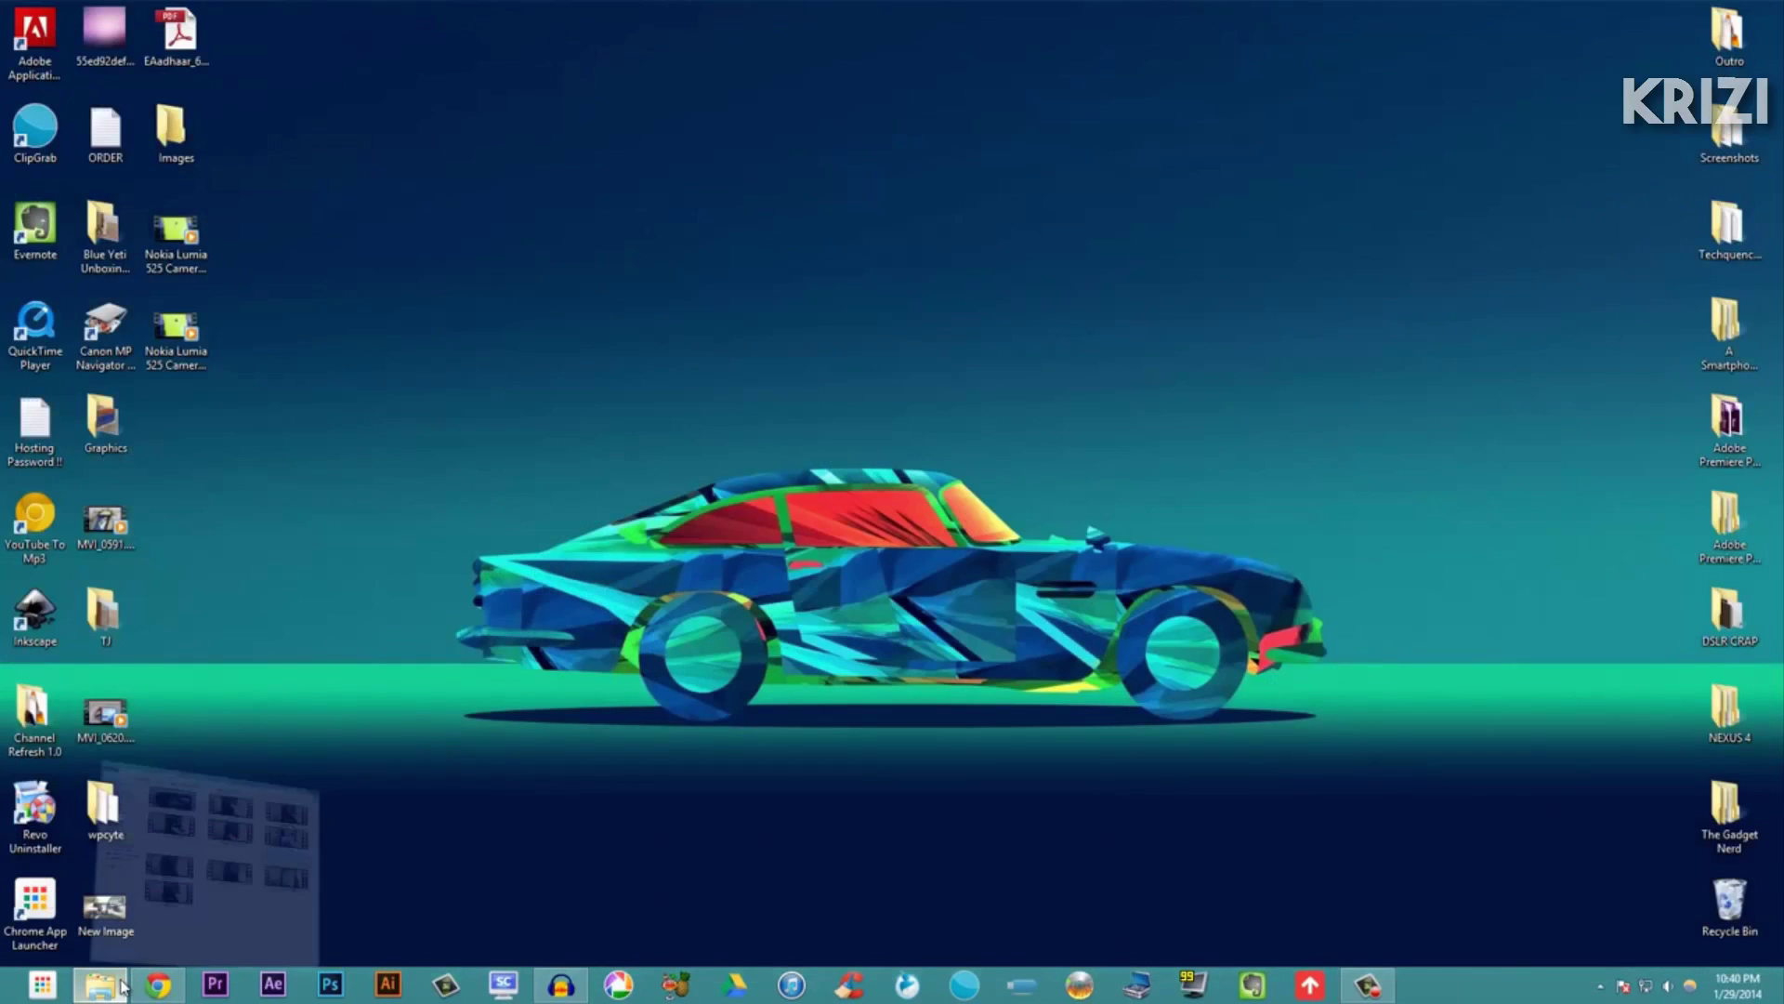
click(124, 988)
double_click(655, 36)
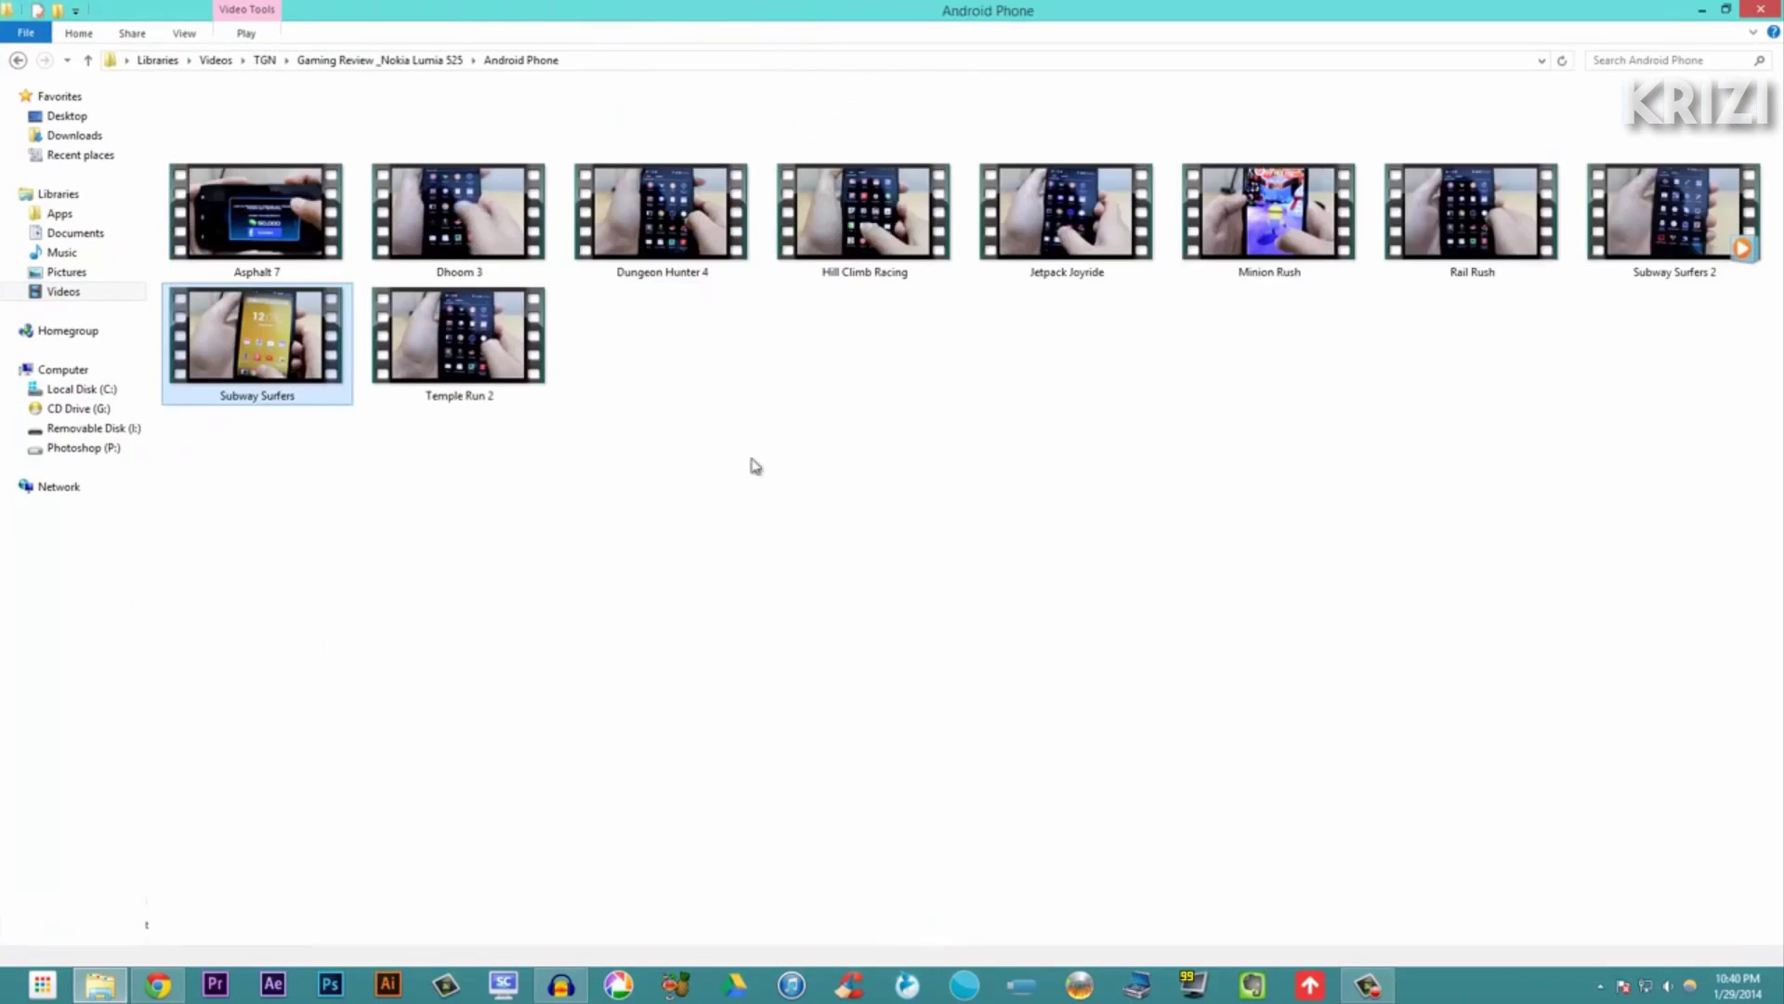
click(344, 478)
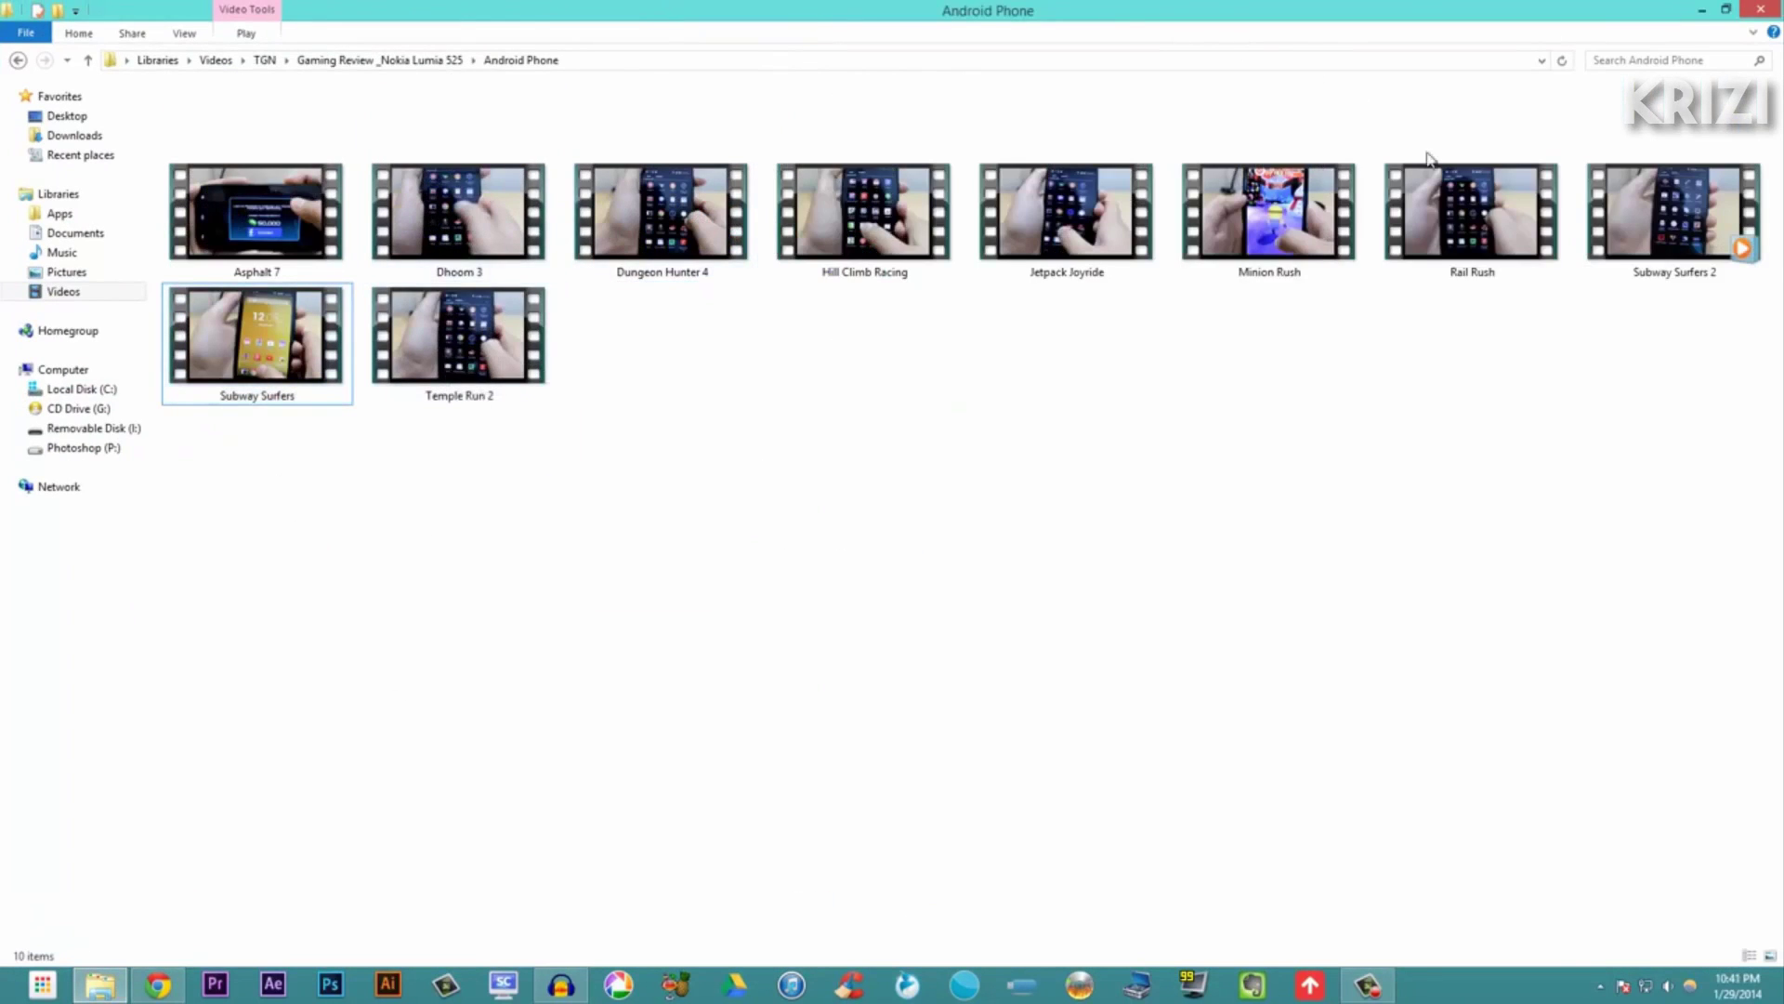
- Open the Properties of Subway Surfers 2, showing its 23.2 MB size, centred on screen
click(1650, 223)
right_click(1650, 212)
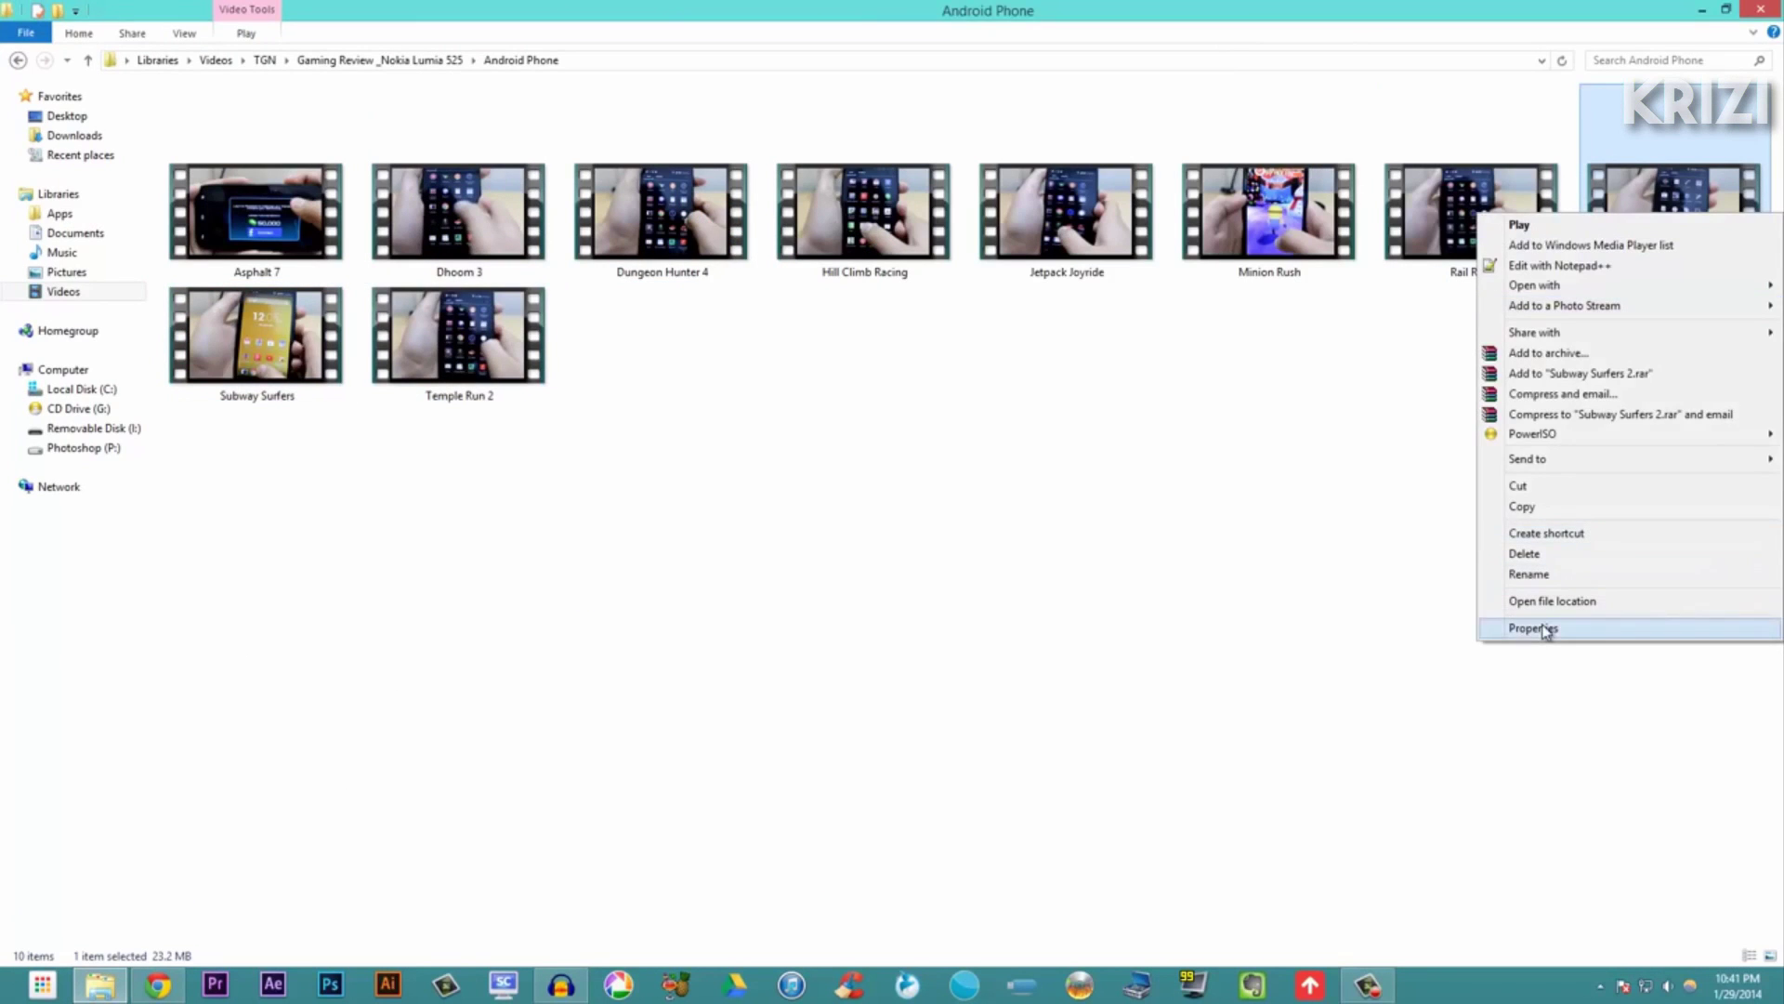
click(1545, 626)
drag(1641, 240, 729, 268)
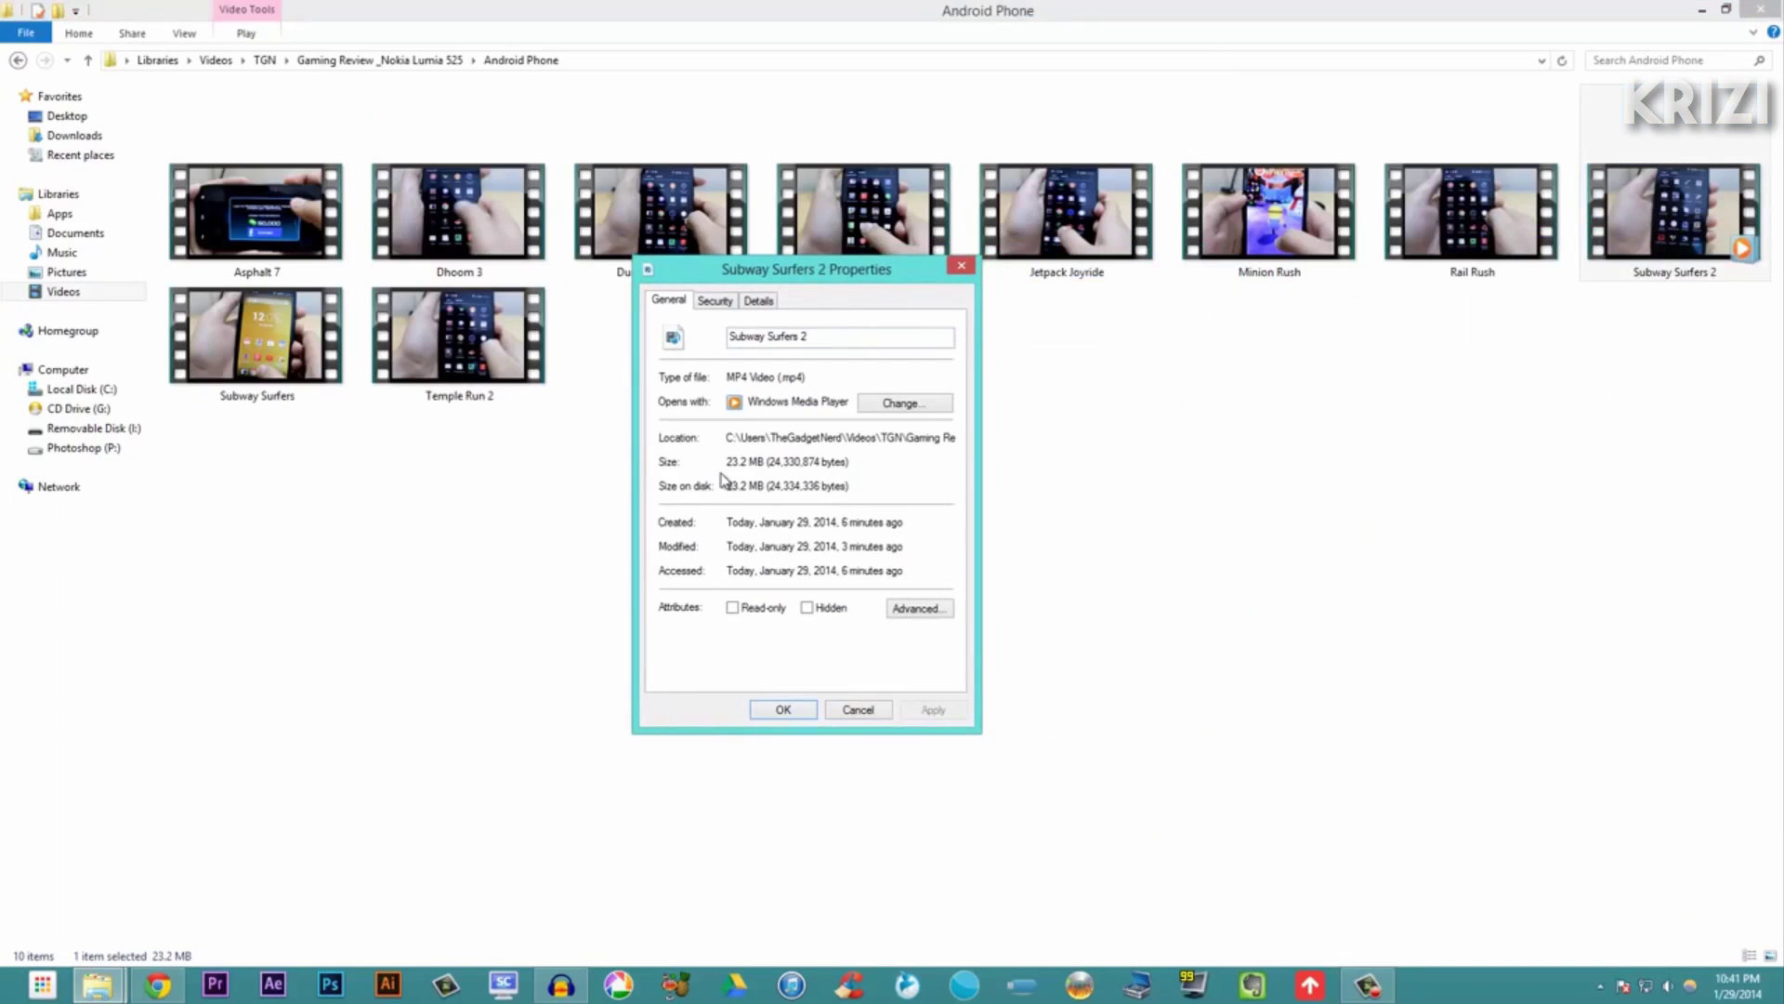
- Close the Subway Surfers 2 properties and open the original Subway Surfers MOV's properties (631 MB)
click(781, 710)
right_click(295, 383)
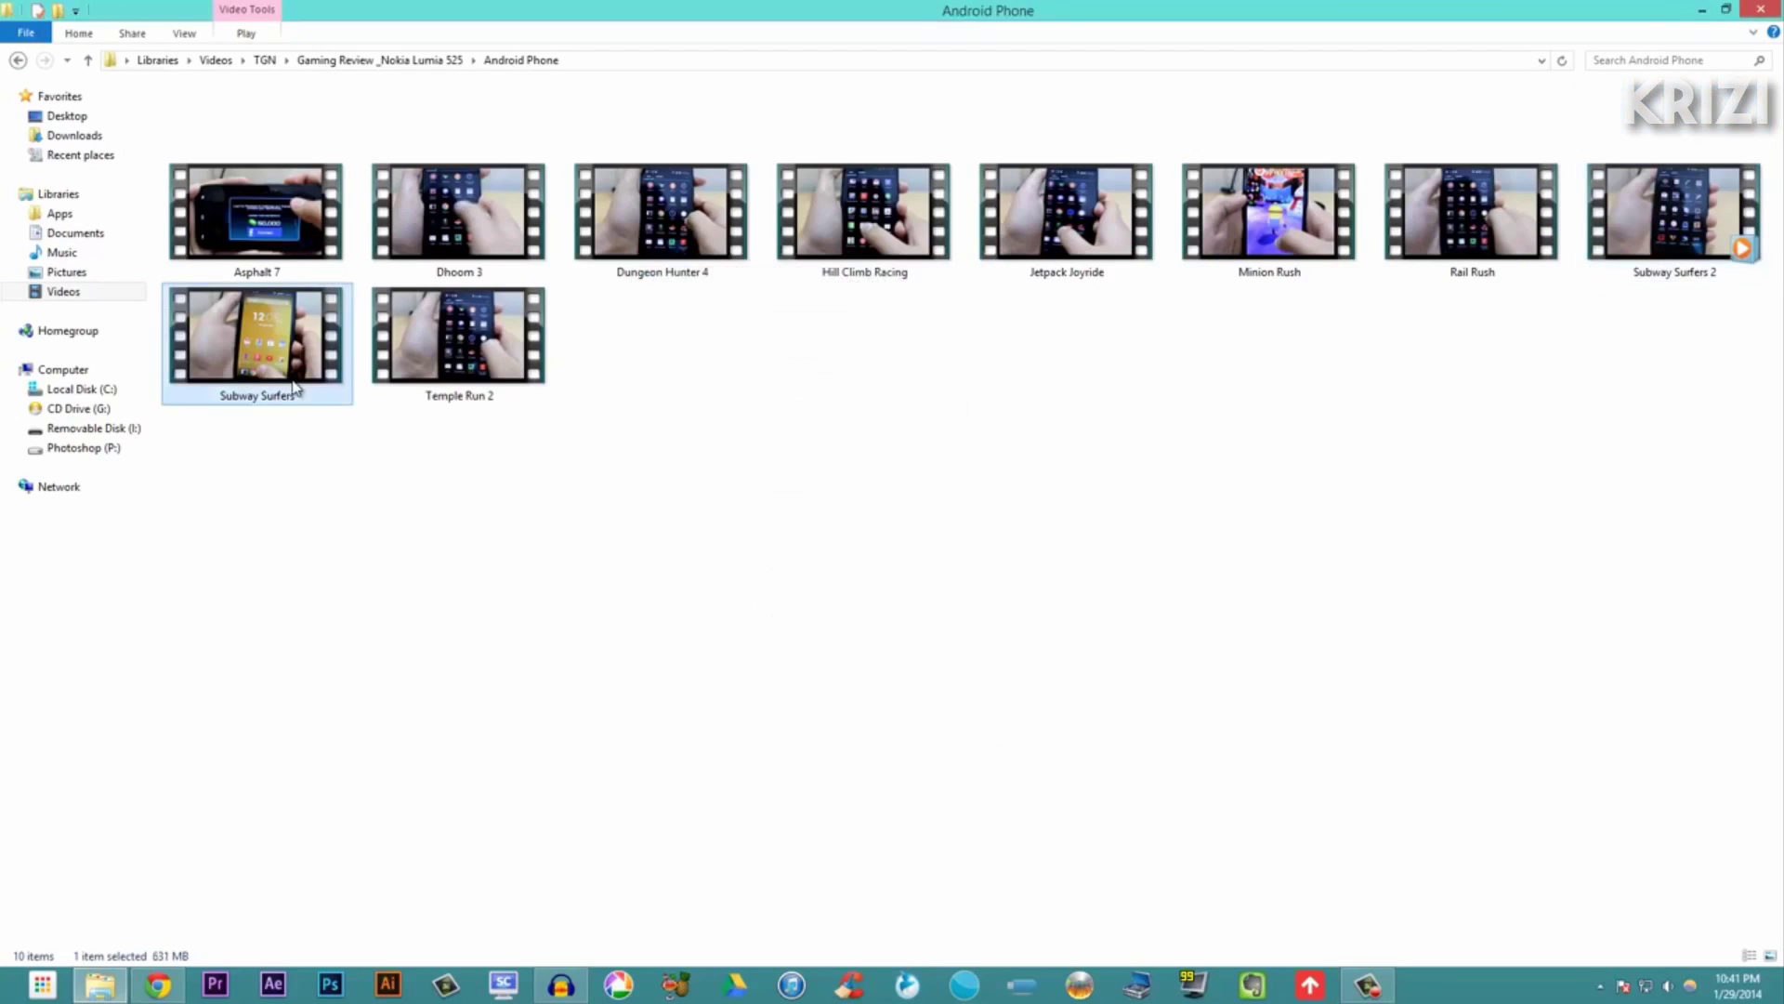
click(444, 775)
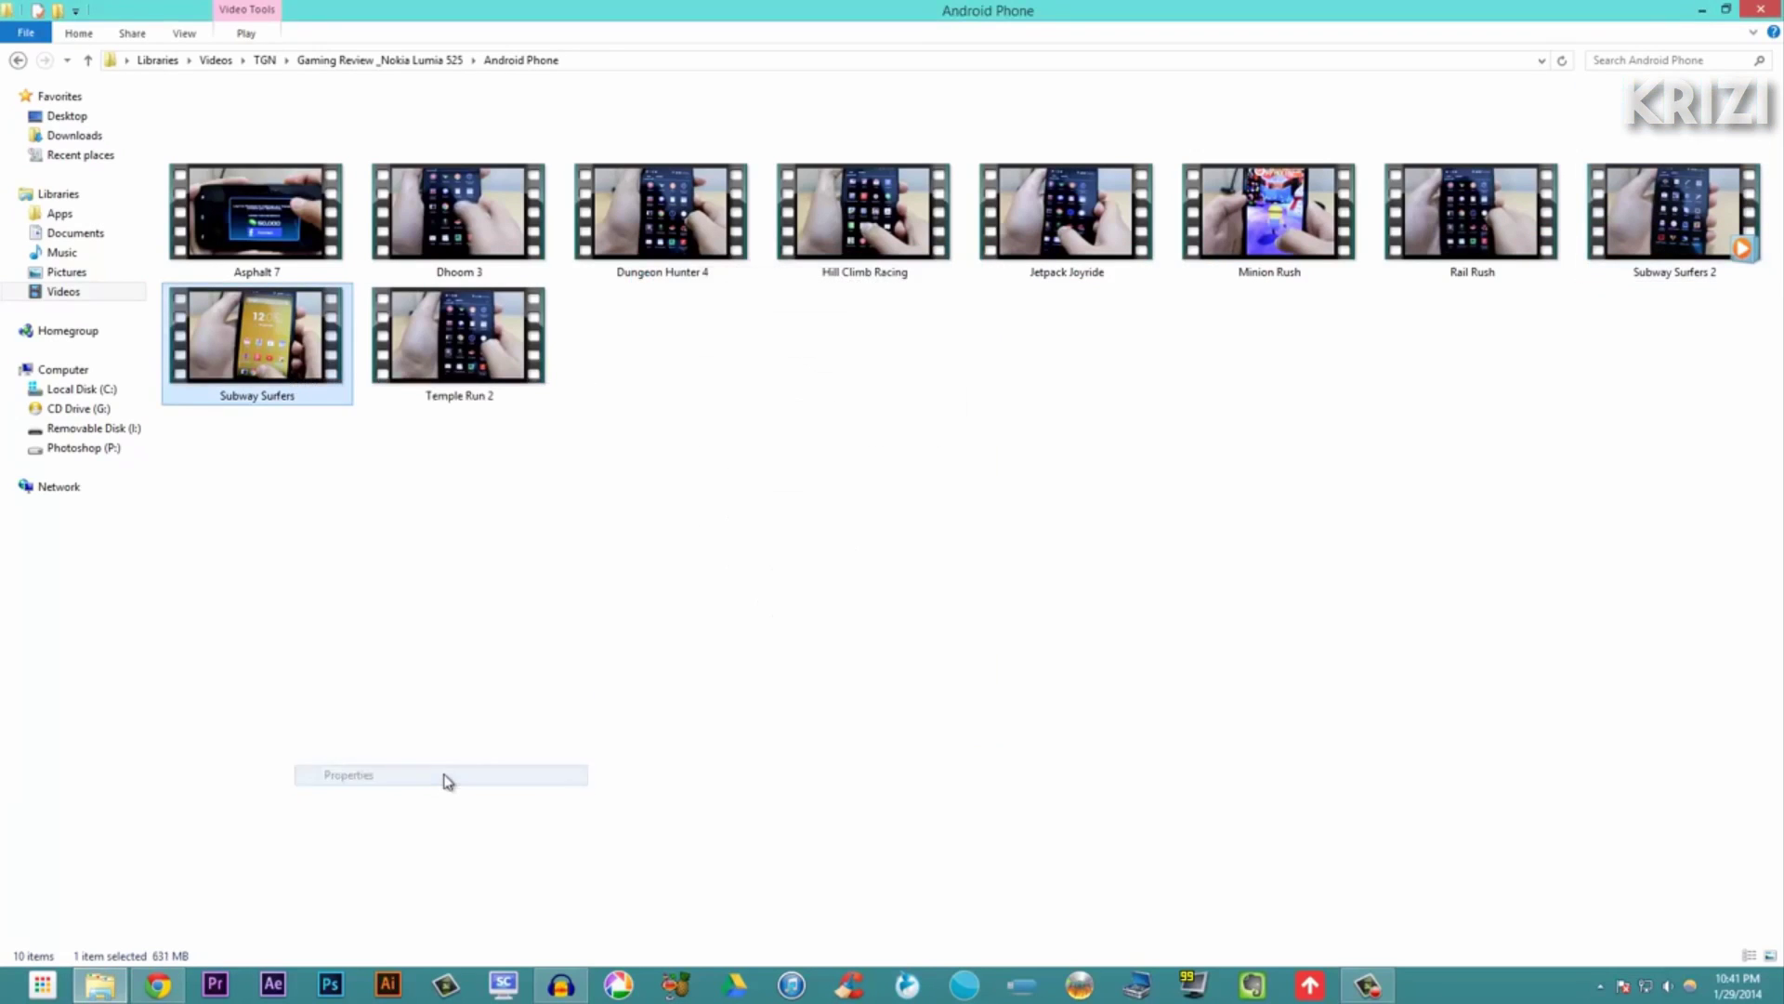